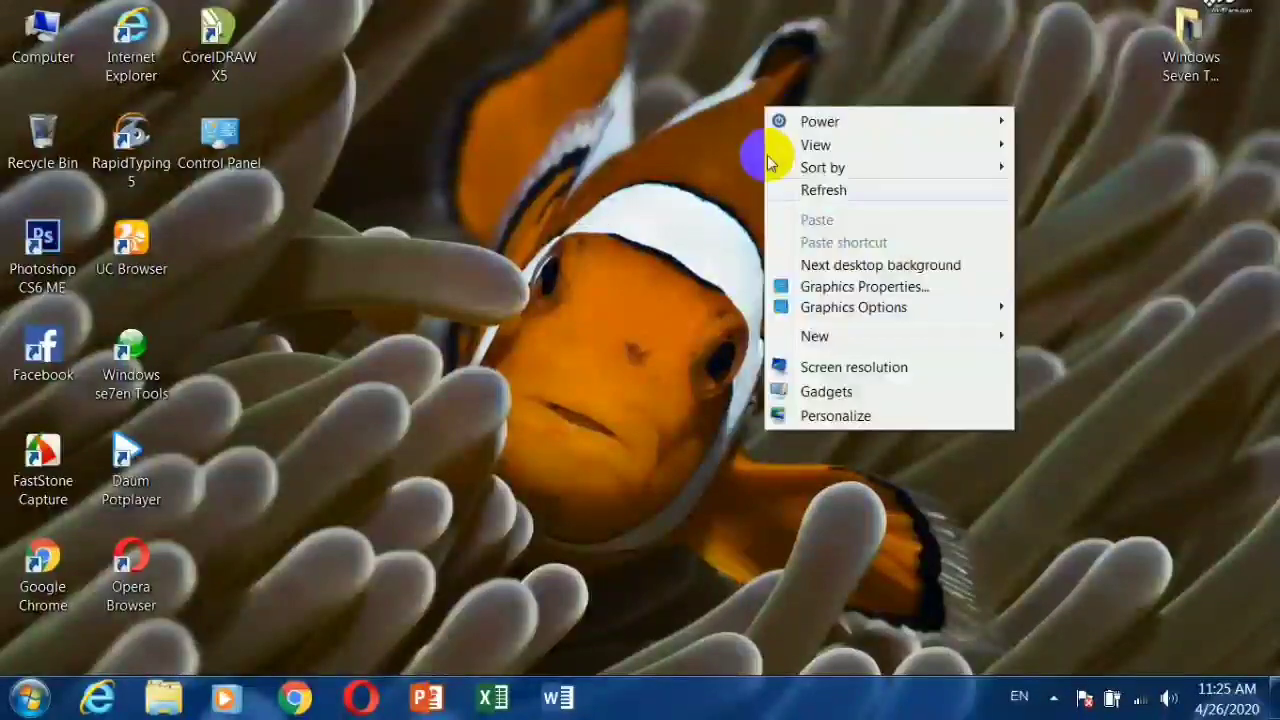
- Open the desktop's Personalization settings and browse the available themes
{"action": "mouse_move", "coordinate": [851, 337]}
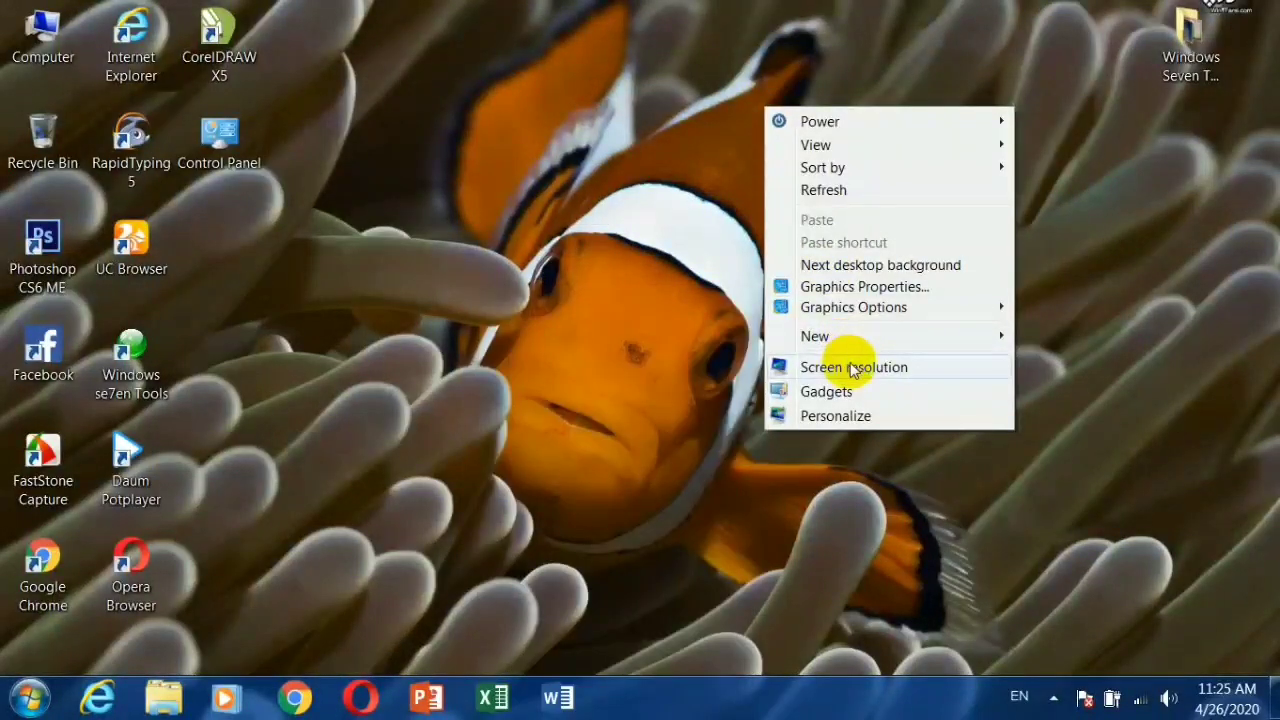
{"action": "left_click", "coordinate": [824, 414]}
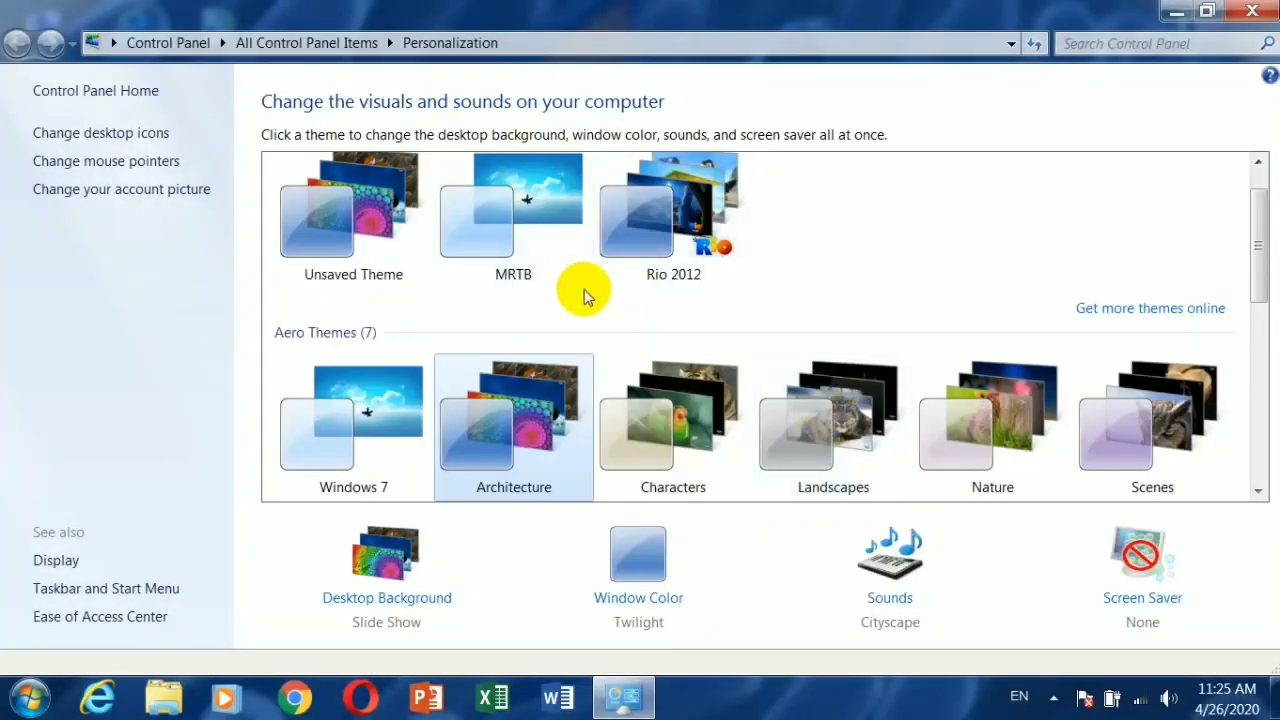
{"action": "scroll", "coordinate": [545, 240], "scroll_direction": "up", "scroll_amount": 1}
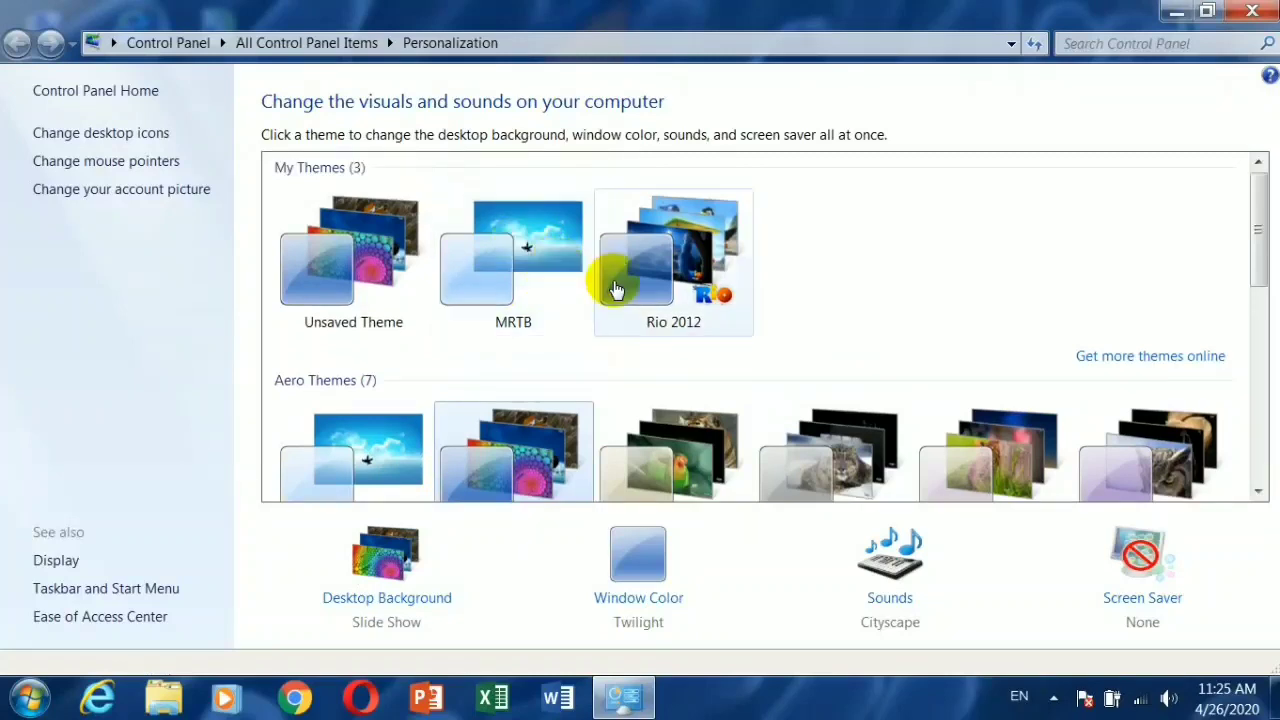
{"action": "scroll", "coordinate": [600, 390], "scroll_direction": "down", "scroll_amount": 5}
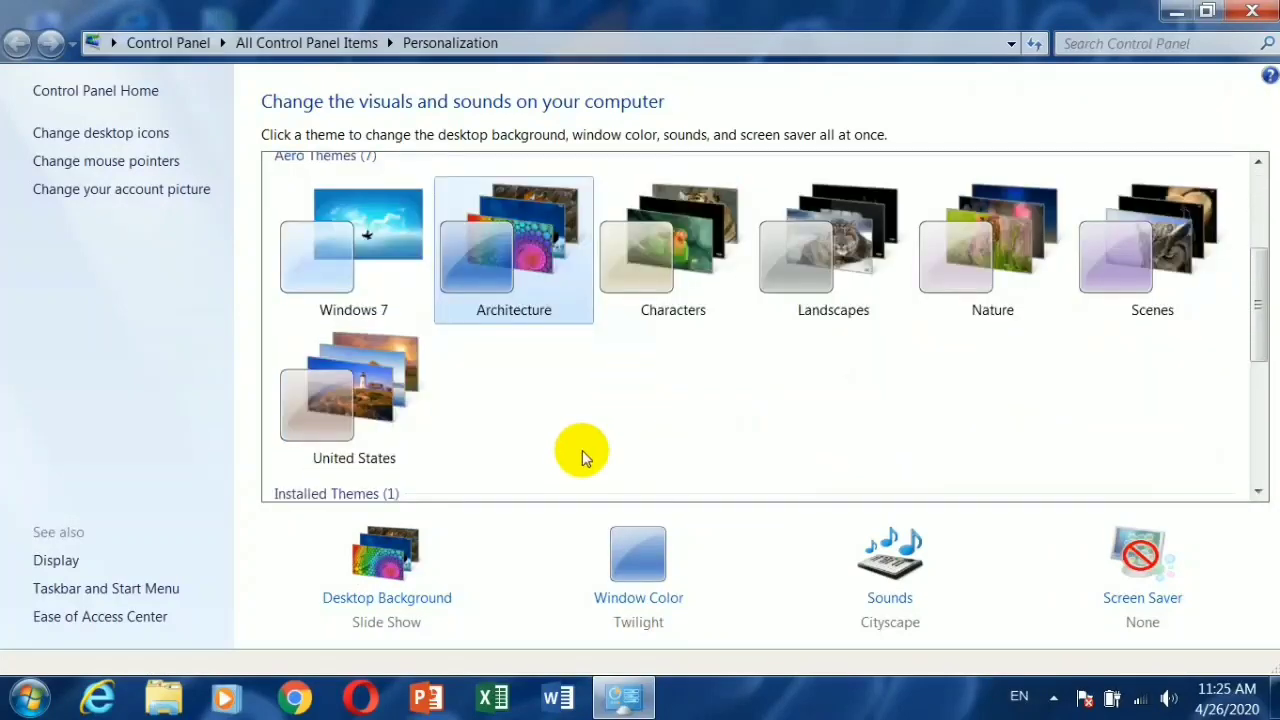
- Apply the United States Aero theme and view its background on the desktop
{"action": "left_click", "coordinate": [375, 390]}
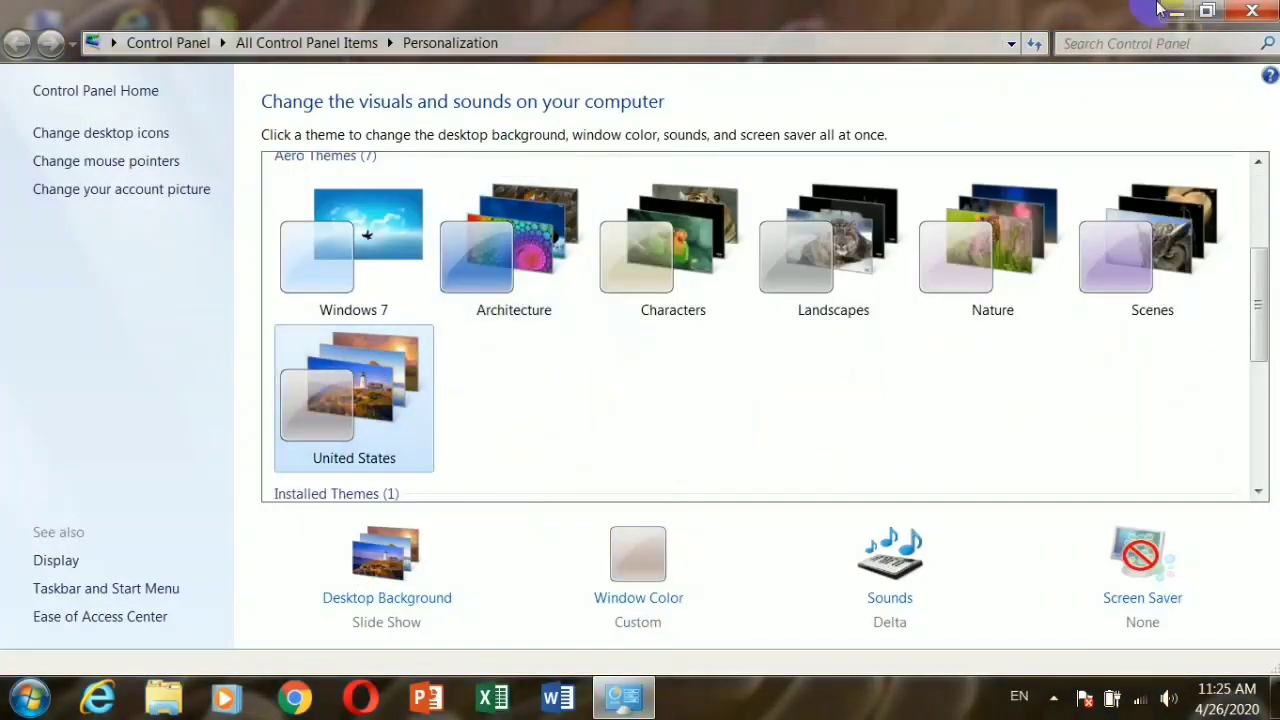
{"action": "left_click", "coordinate": [1180, 10]}
{"action": "left_click_drag", "start_coordinate": [480, 71], "coordinate": [677, 388]}
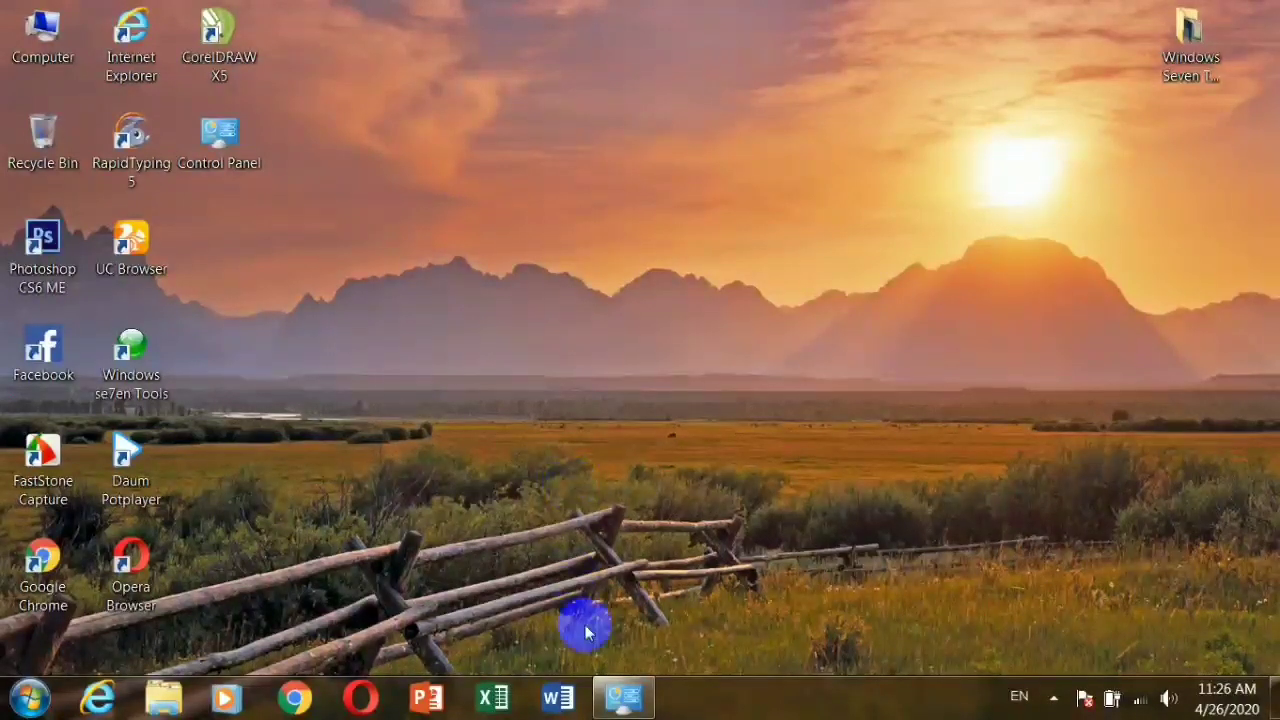
{"action": "left_click_drag", "start_coordinate": [586, 620], "coordinate": [593, 652]}
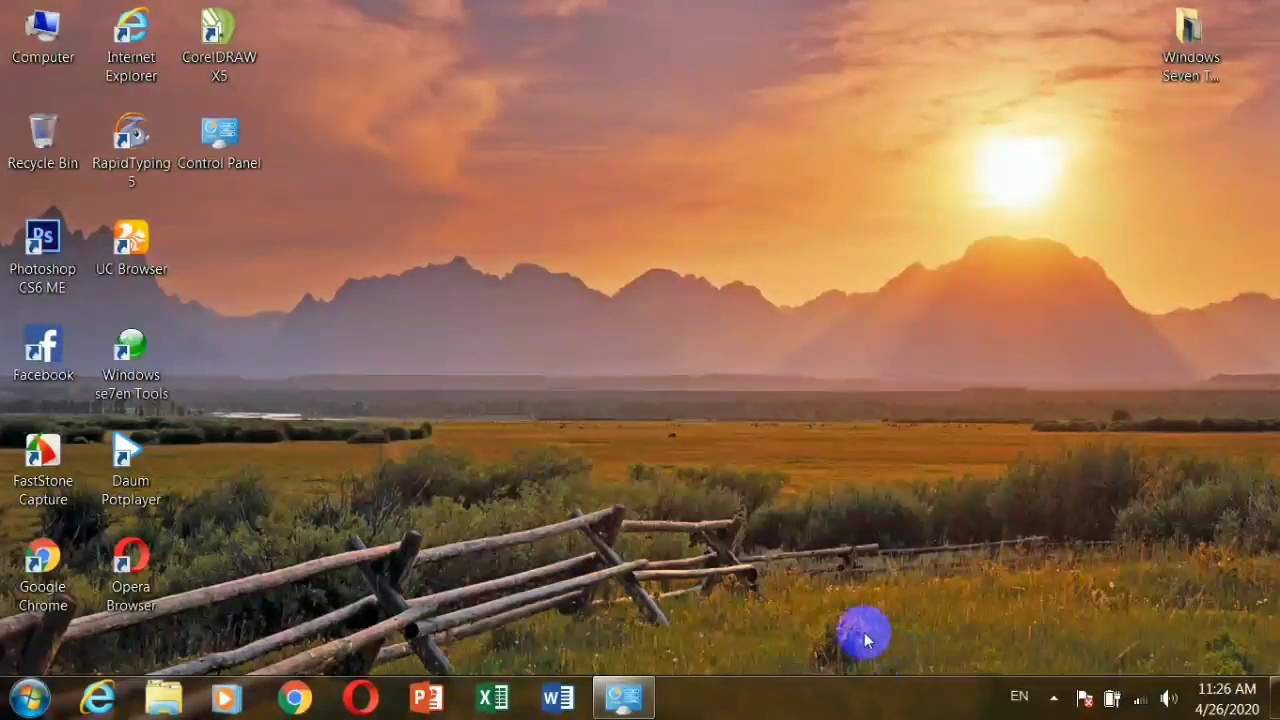
- Return to the Personalization window, apply the Nature Aero theme and check it on the desktop
{"action": "left_click", "coordinate": [623, 697]}
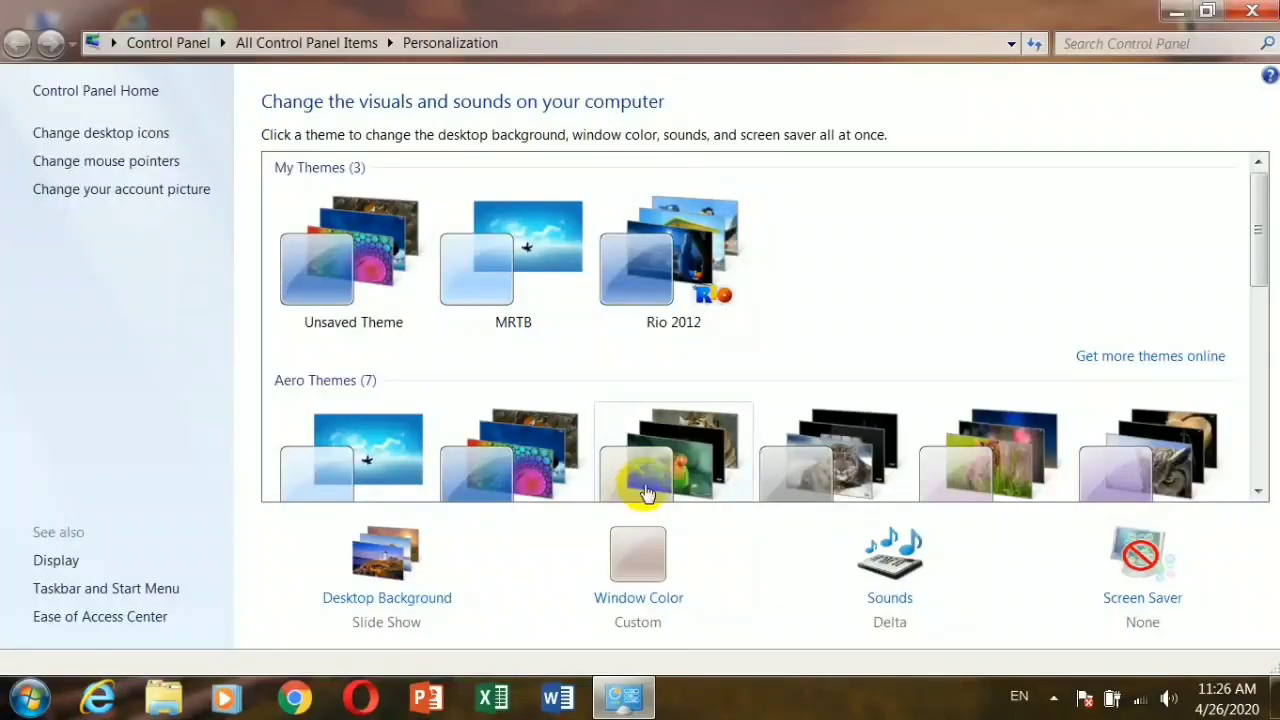
{"action": "scroll", "coordinate": [888, 475], "scroll_direction": "down", "scroll_amount": 3}
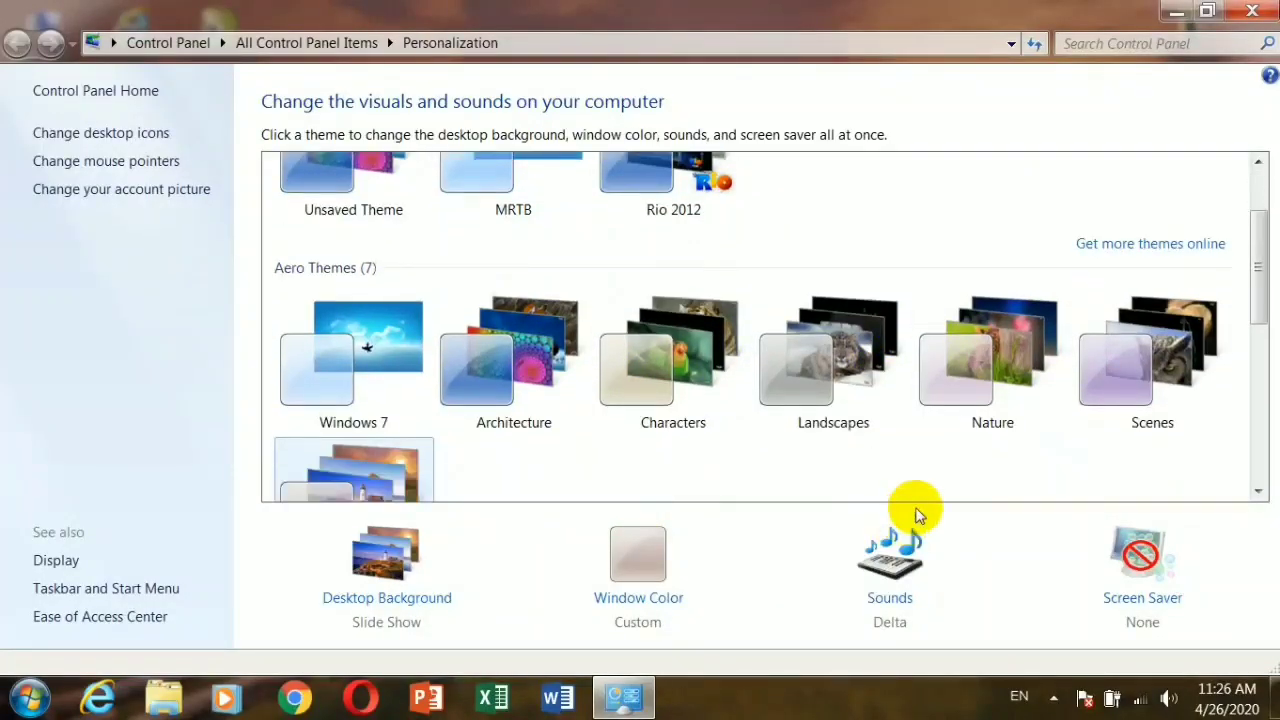
{"action": "left_click", "coordinate": [918, 395]}
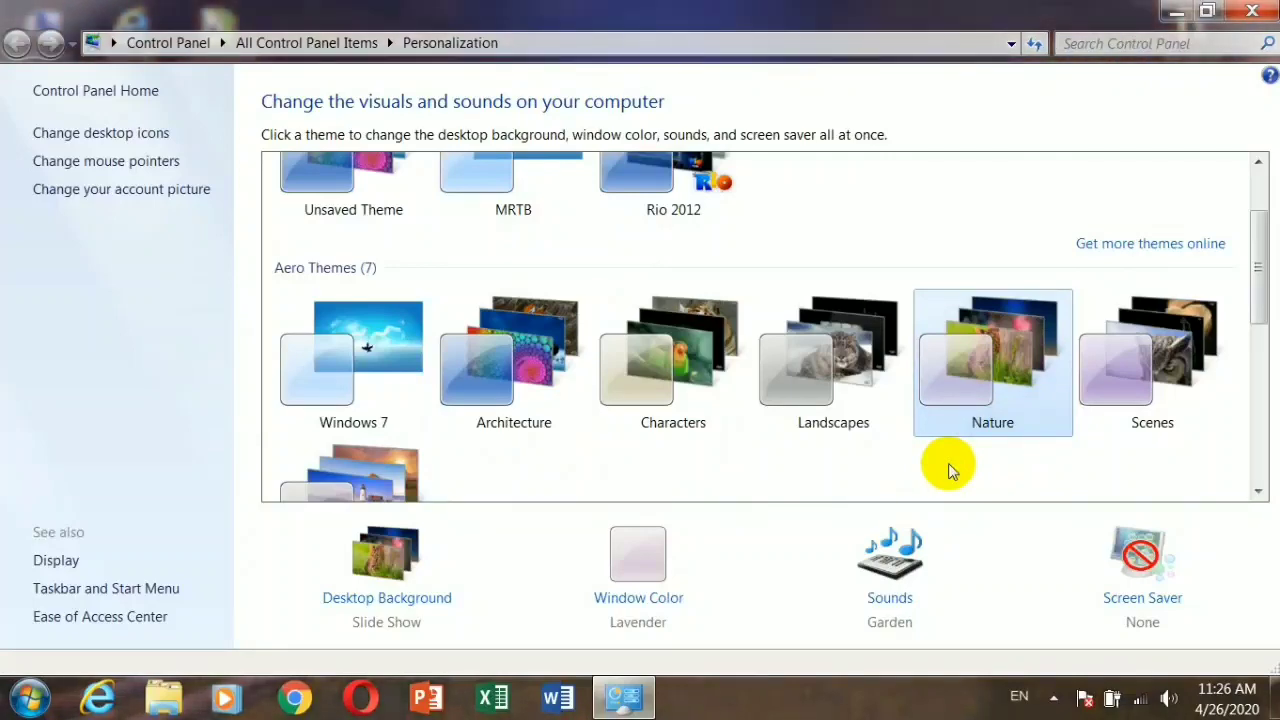
{"action": "left_click", "coordinate": [1177, 11]}
{"action": "left_click", "coordinate": [620, 700]}
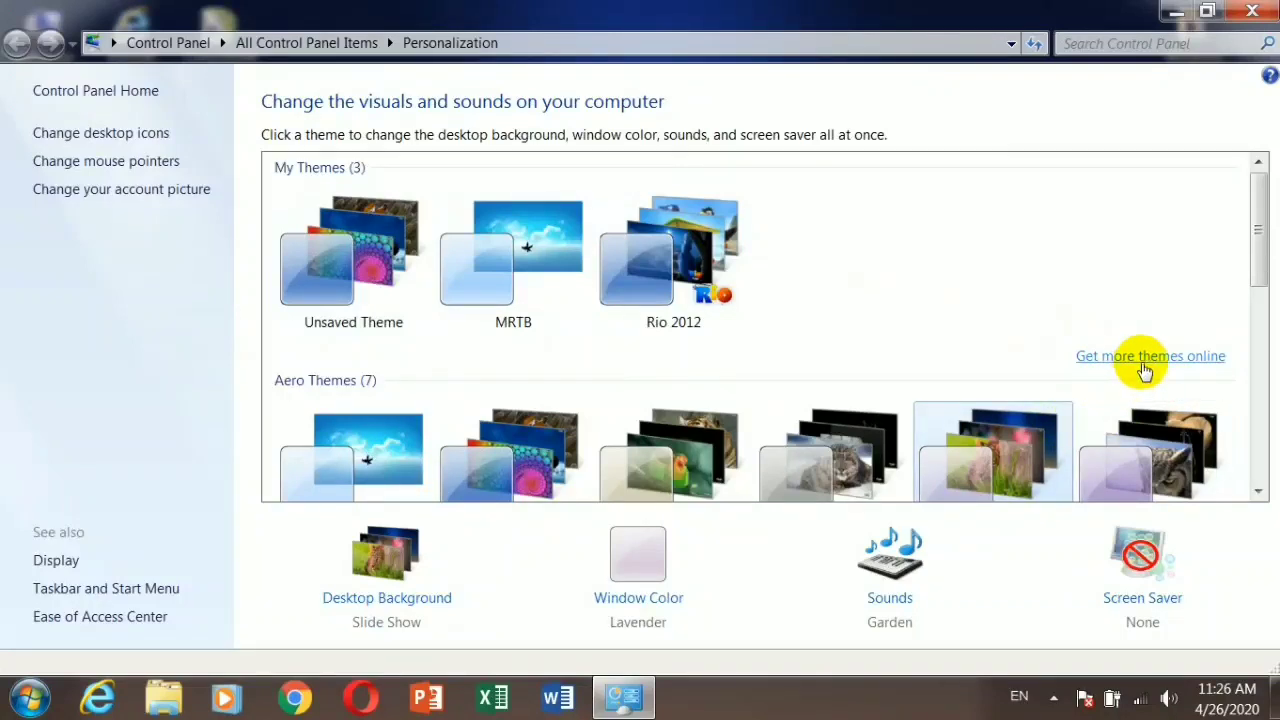
- Open the online page for getting more themes in Opera, and close the browser again
{"action": "left_click", "coordinate": [845, 455]}
{"action": "left_click", "coordinate": [686, 456]}
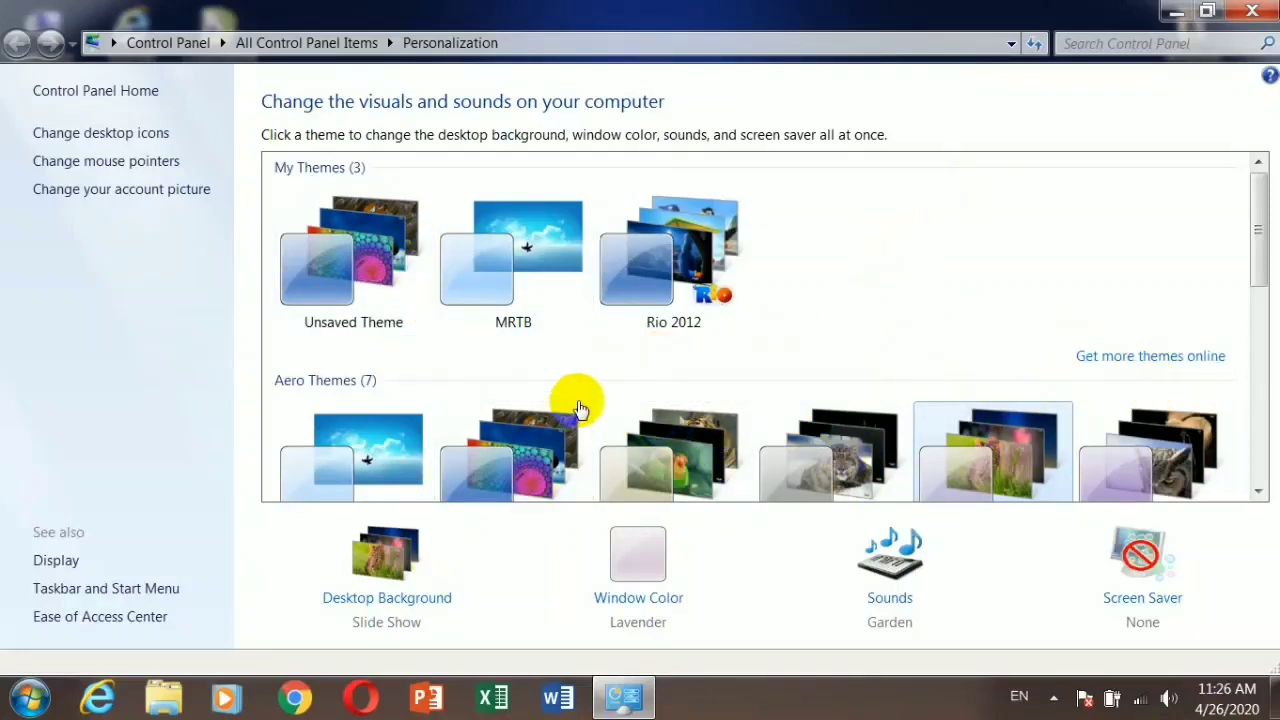
{"action": "left_click", "coordinate": [1150, 356]}
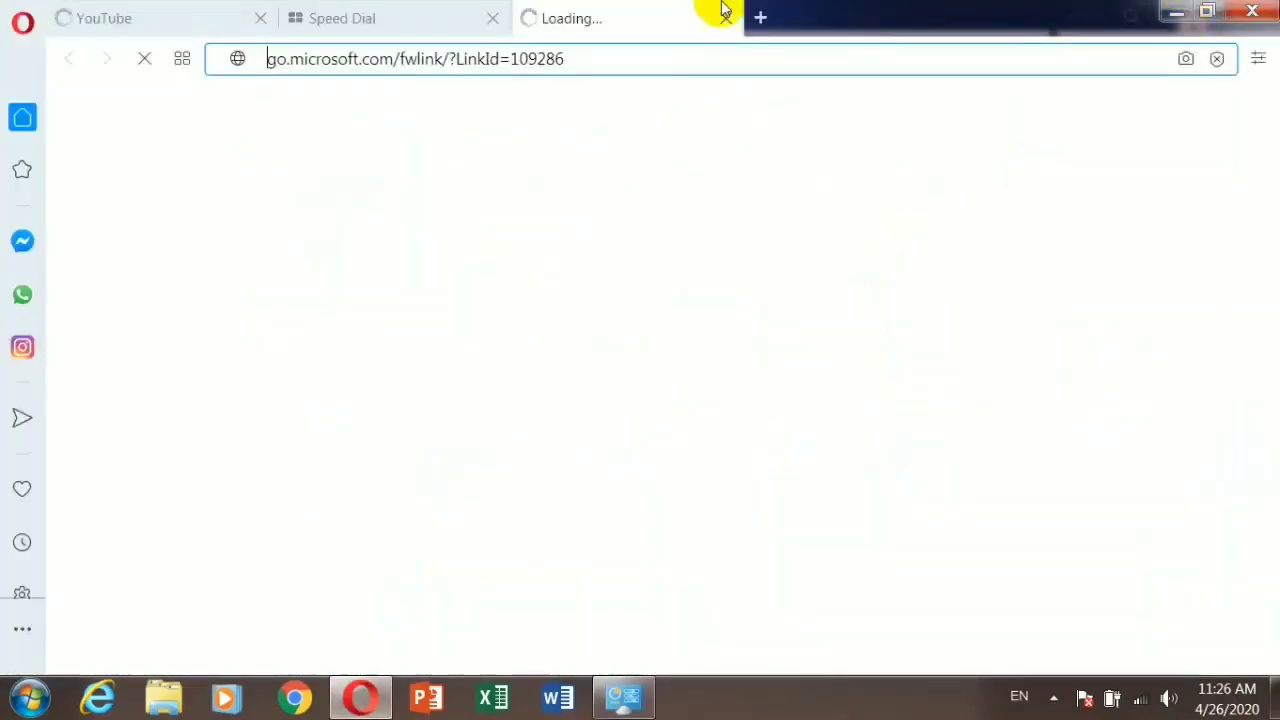
{"action": "left_click", "coordinate": [260, 18]}
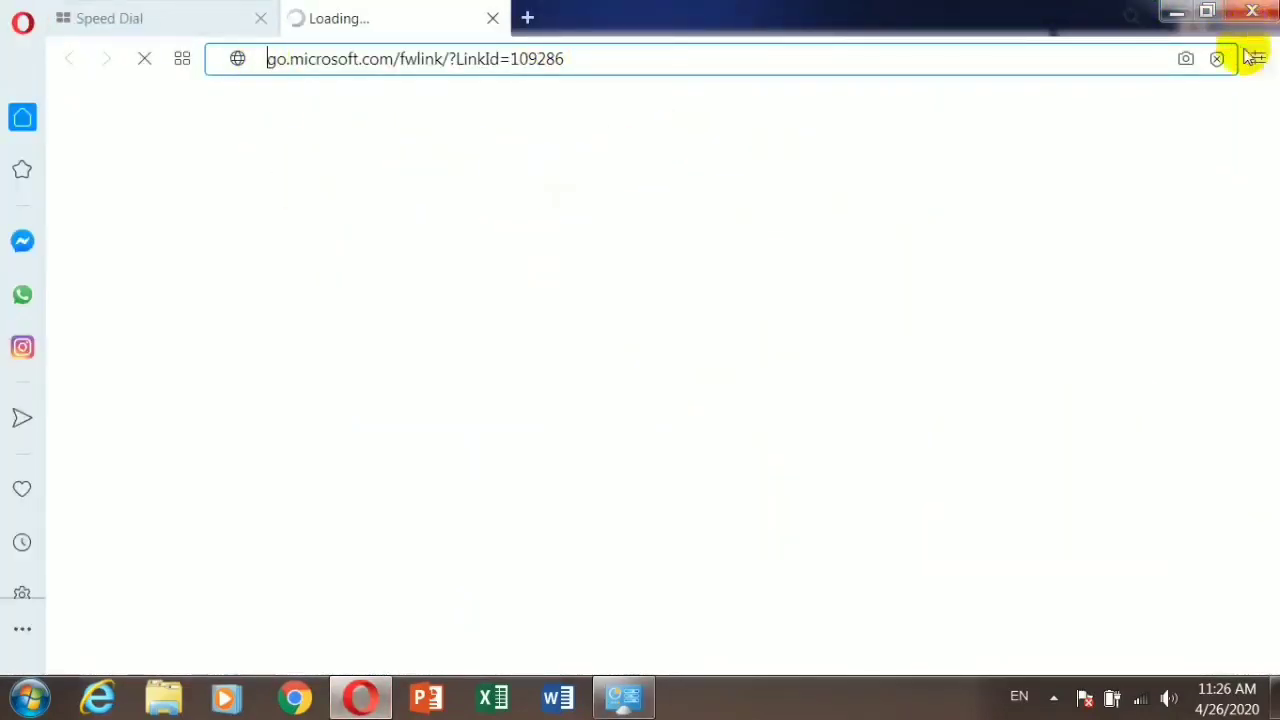
{"action": "left_click", "coordinate": [1251, 12]}
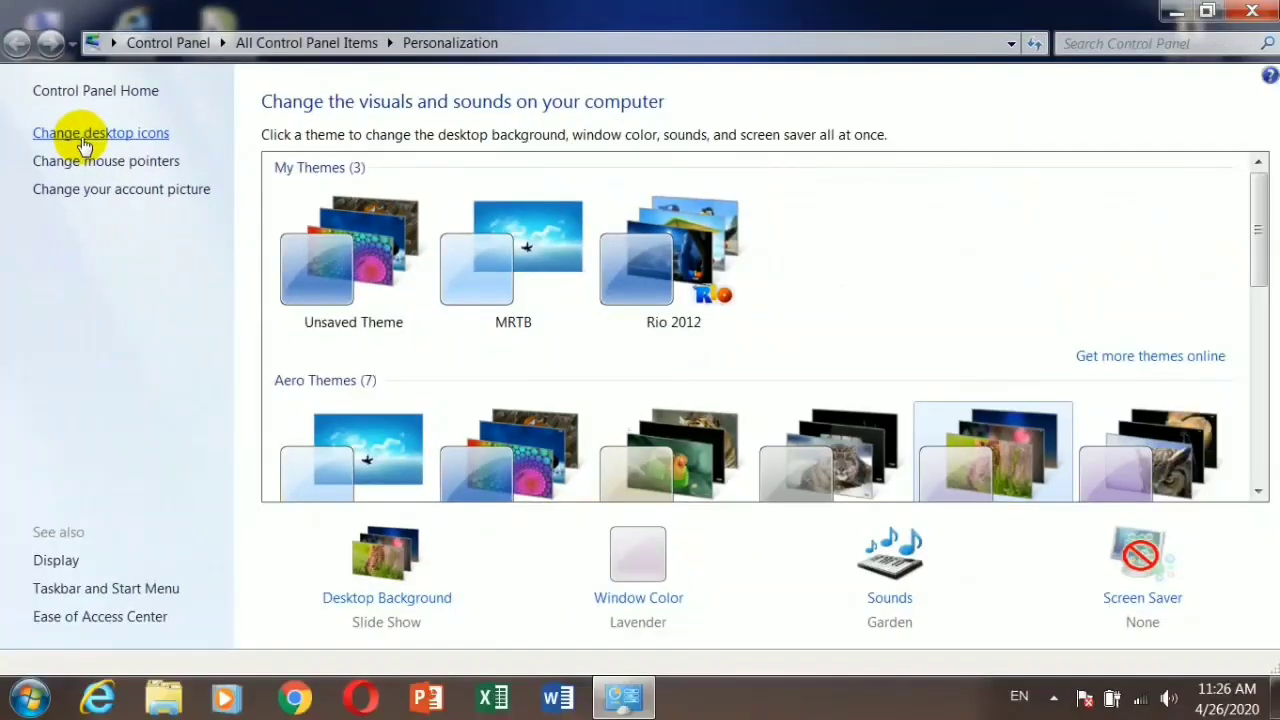
- Hide the Computer, Recycle Bin and Control Panel icons in Desktop Icon Settings and check the desktop
{"action": "left_click", "coordinate": [175, 288]}
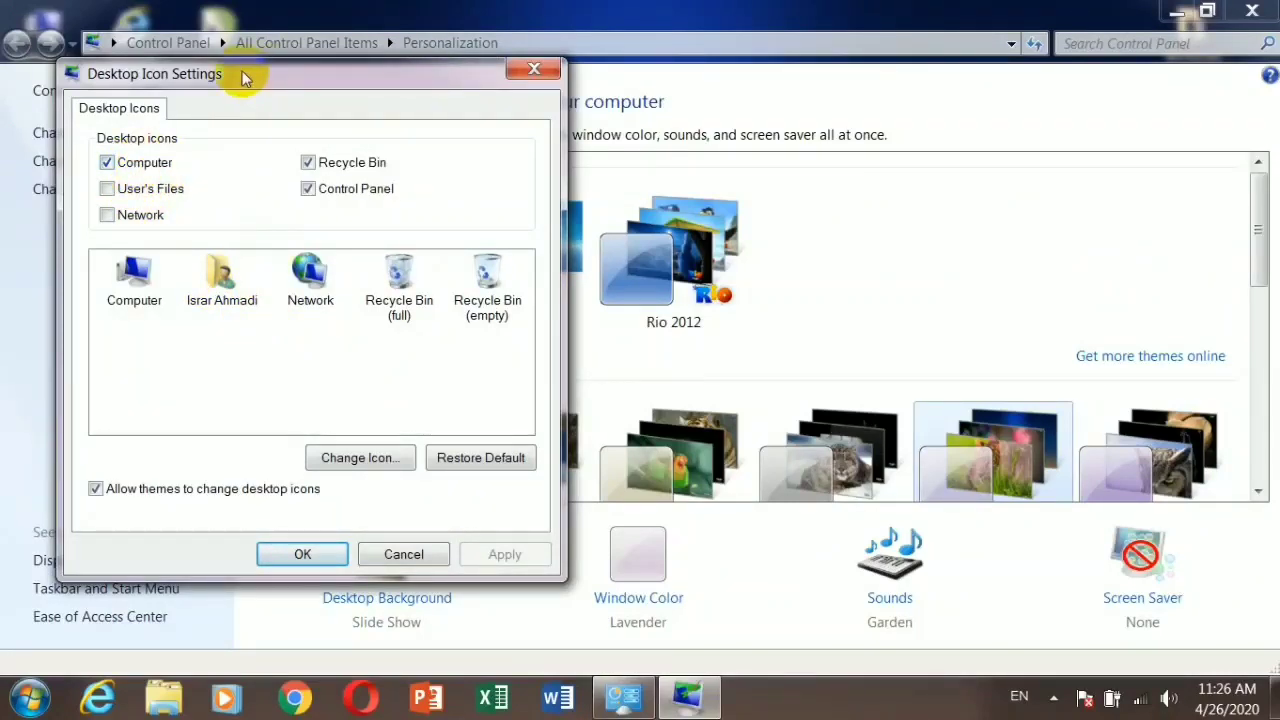
{"action": "left_click_drag", "start_coordinate": [243, 78], "coordinate": [299, 78]}
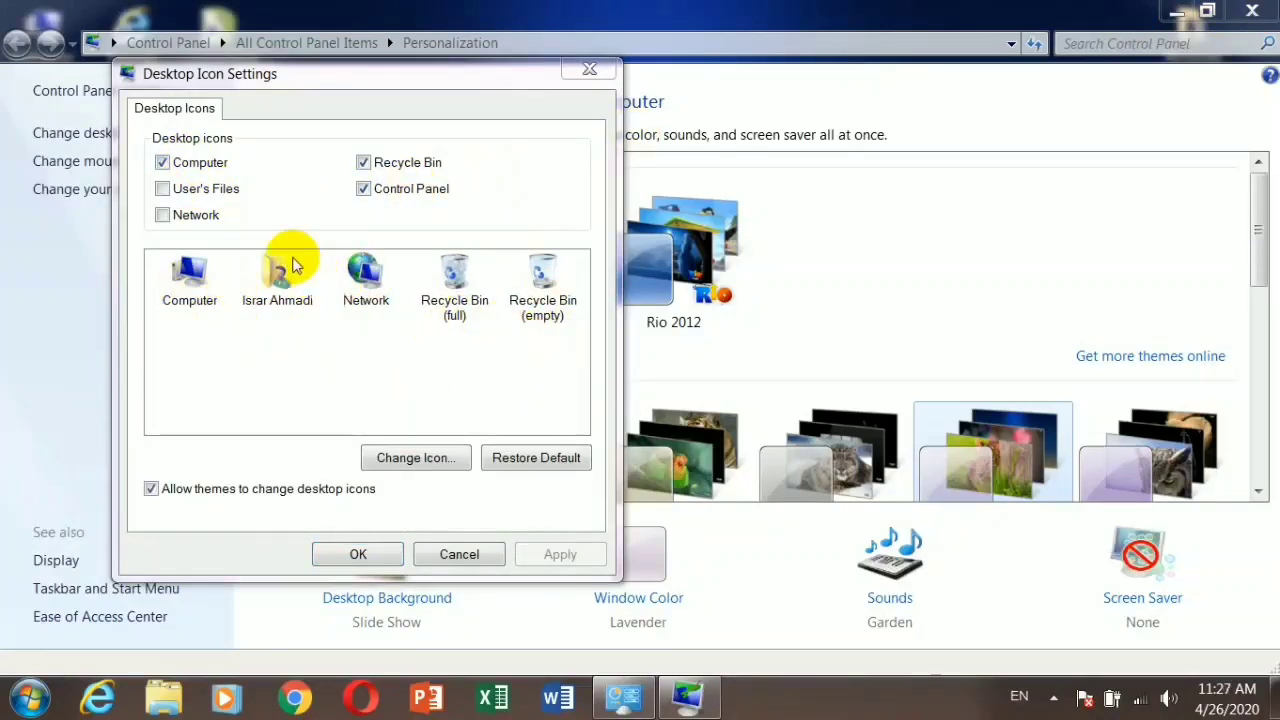
{"action": "left_click", "coordinate": [162, 162]}
{"action": "left_click", "coordinate": [366, 163]}
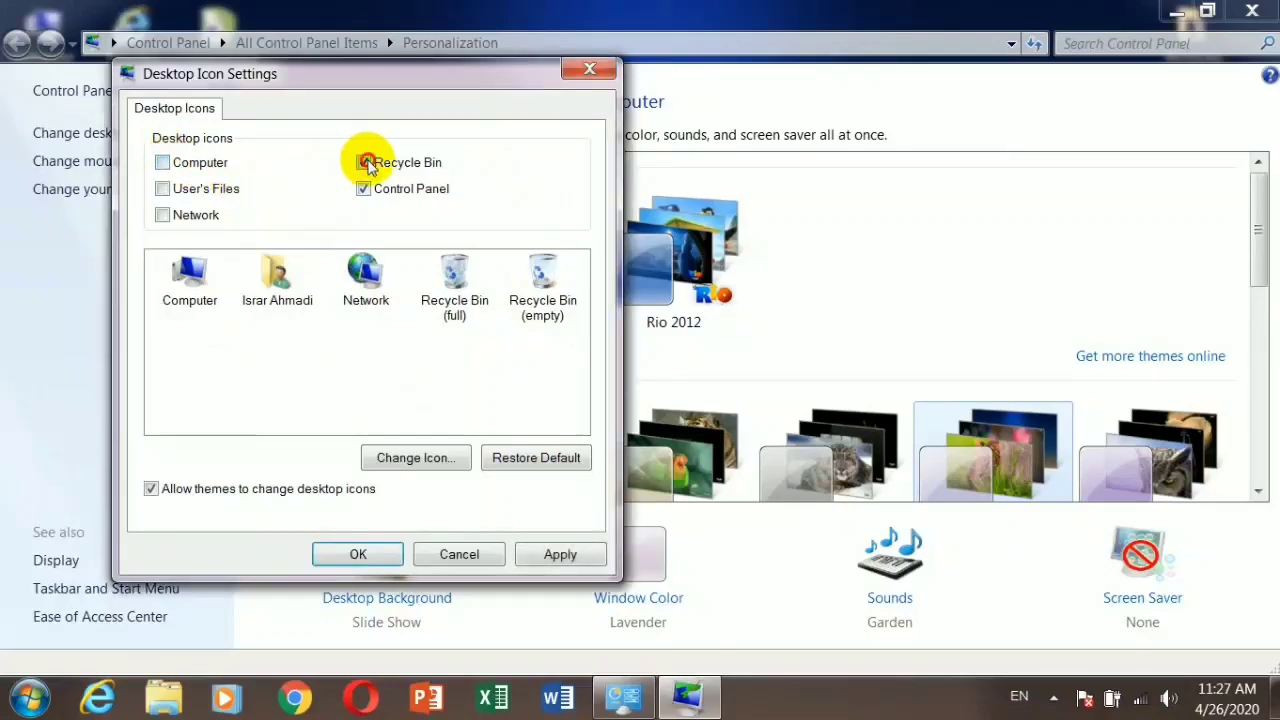
{"action": "left_click", "coordinate": [363, 188]}
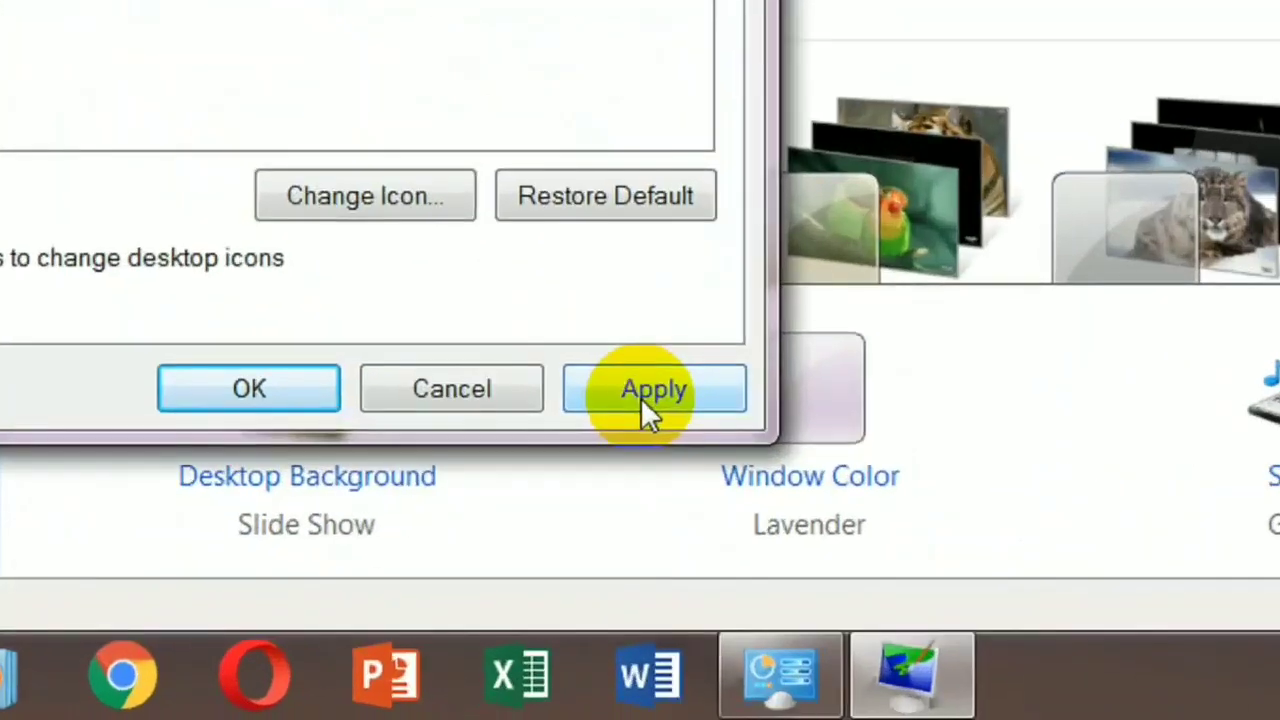
{"action": "left_click", "coordinate": [558, 555]}
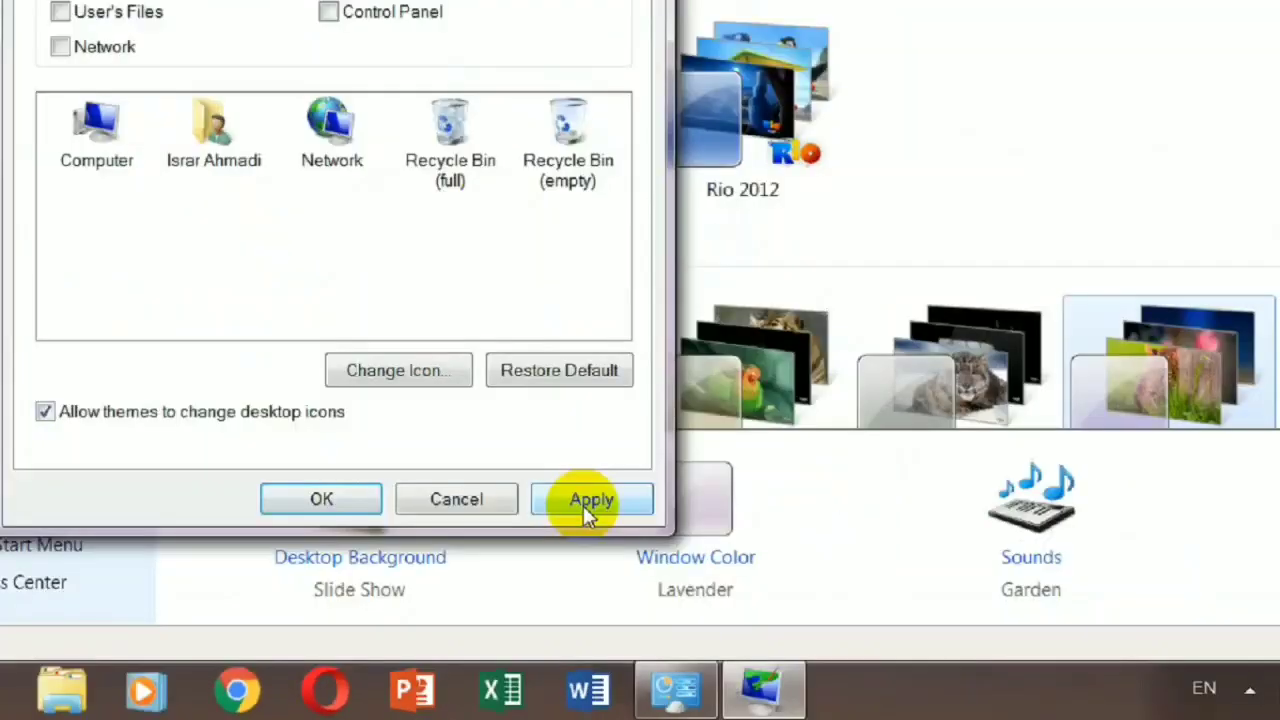
{"action": "left_click", "coordinate": [357, 554]}
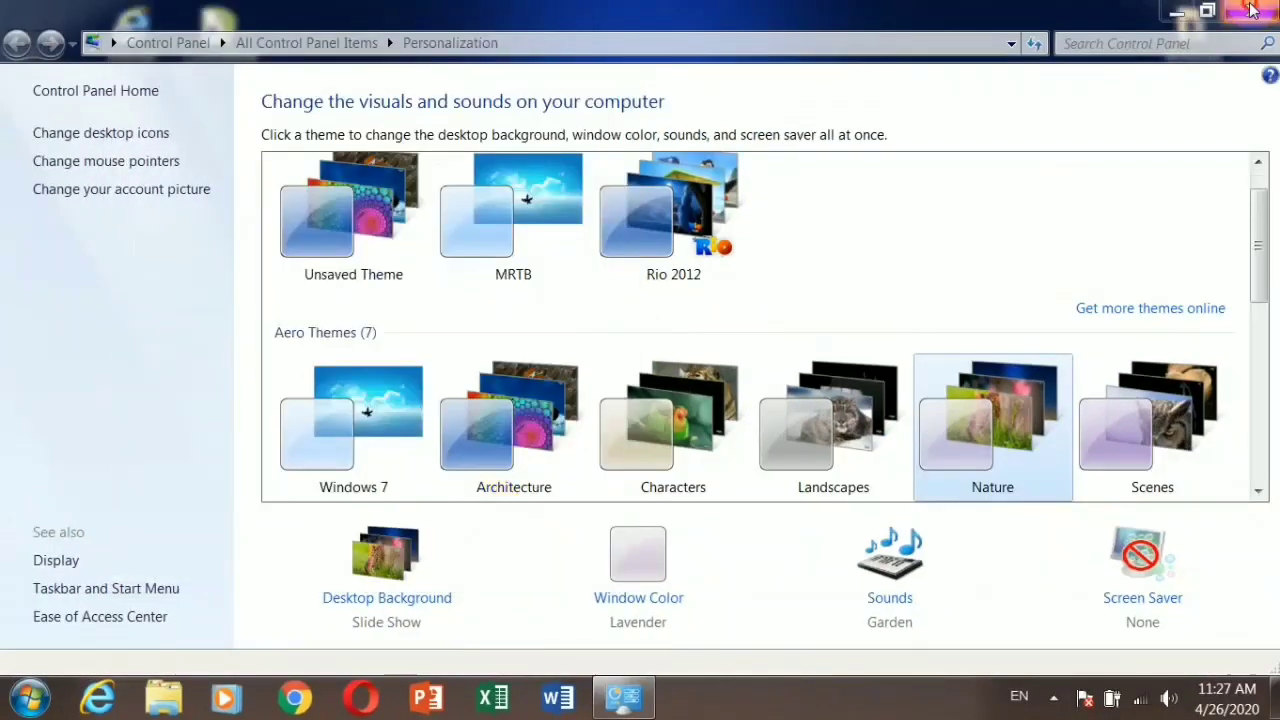
{"action": "left_click", "coordinate": [1251, 11]}
{"action": "left_click", "coordinate": [82, 86]}
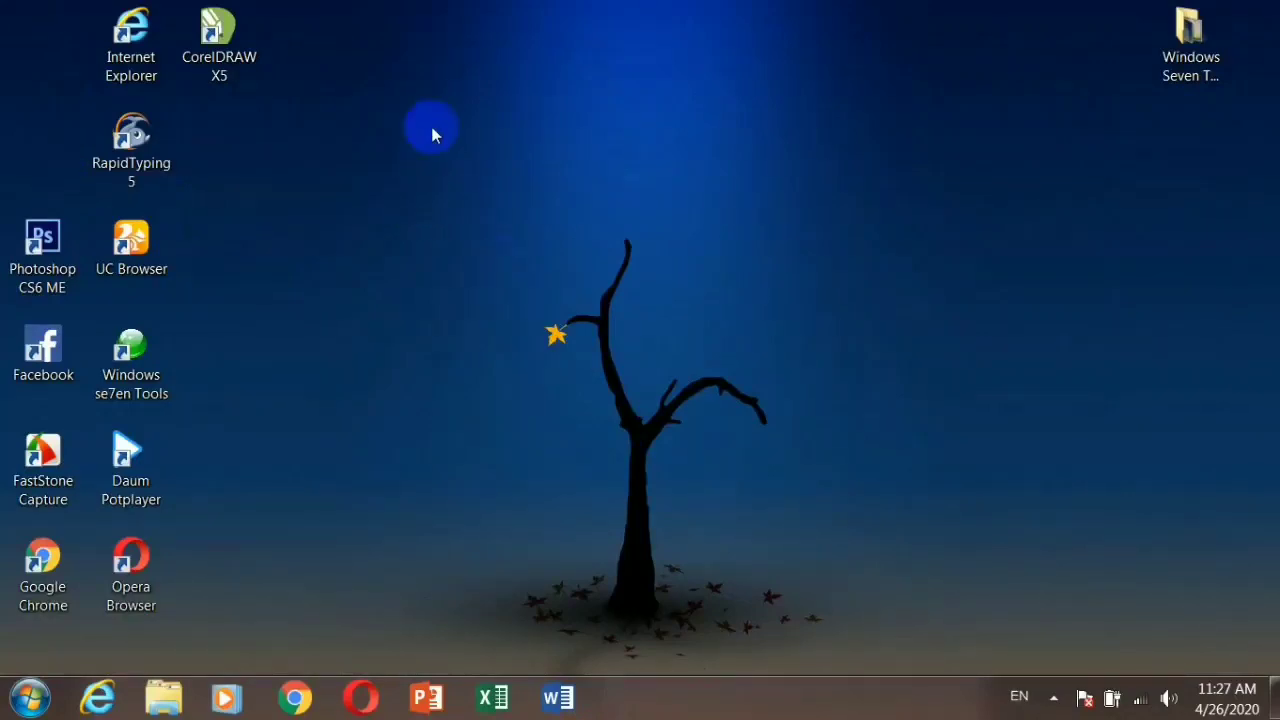
- Show the Computer, Recycle Bin and Control Panel icons on the desktop again through Desktop Icon Settings
{"action": "right_click", "coordinate": [430, 72]}
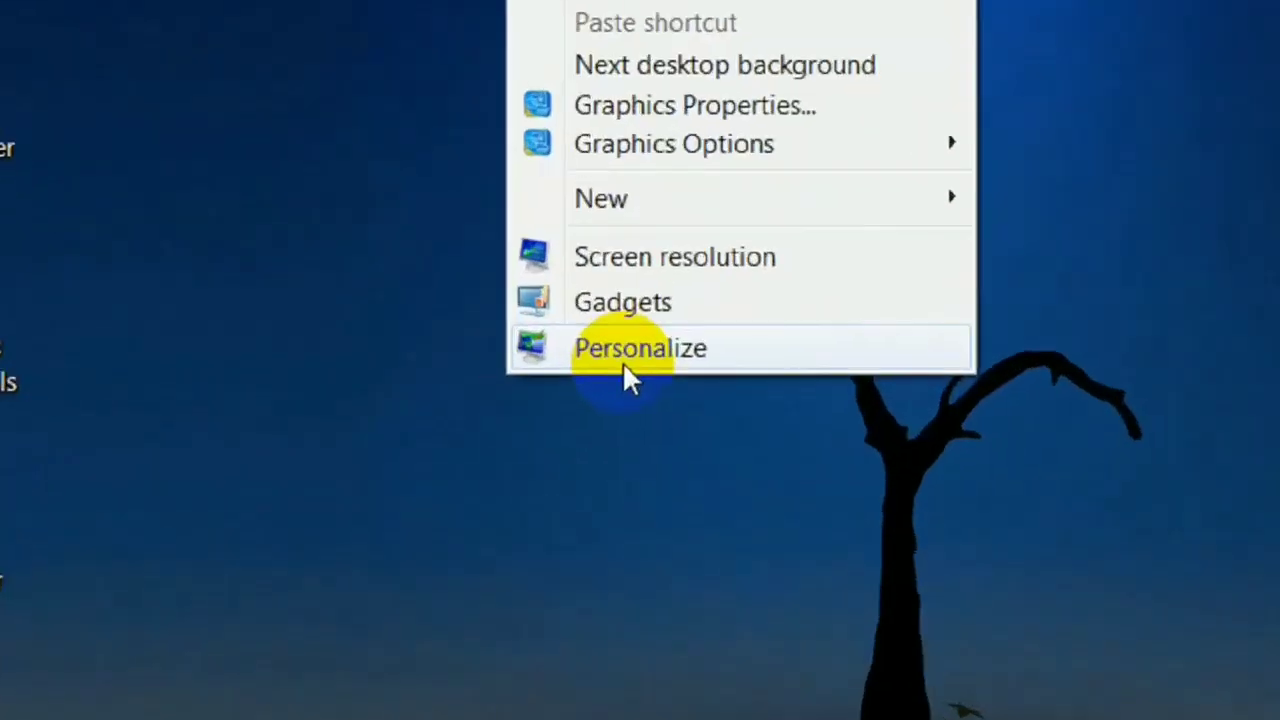
{"action": "left_click", "coordinate": [491, 384]}
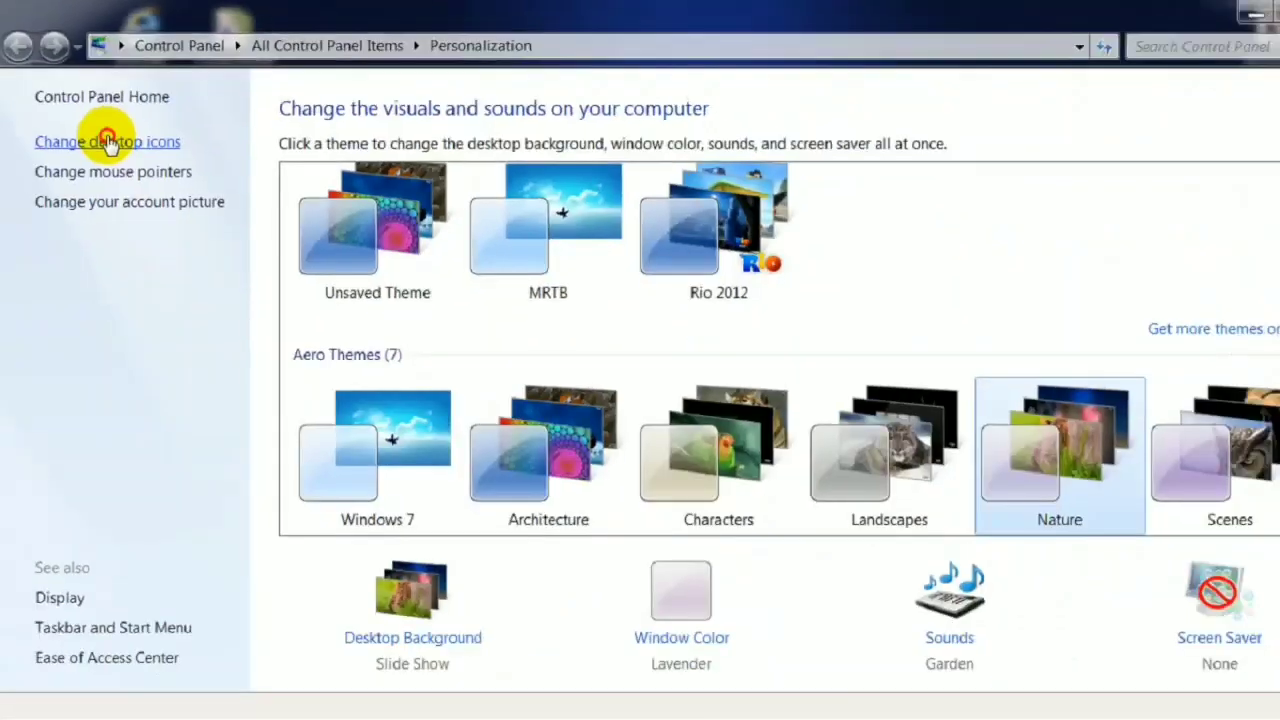
{"action": "left_click", "coordinate": [105, 137]}
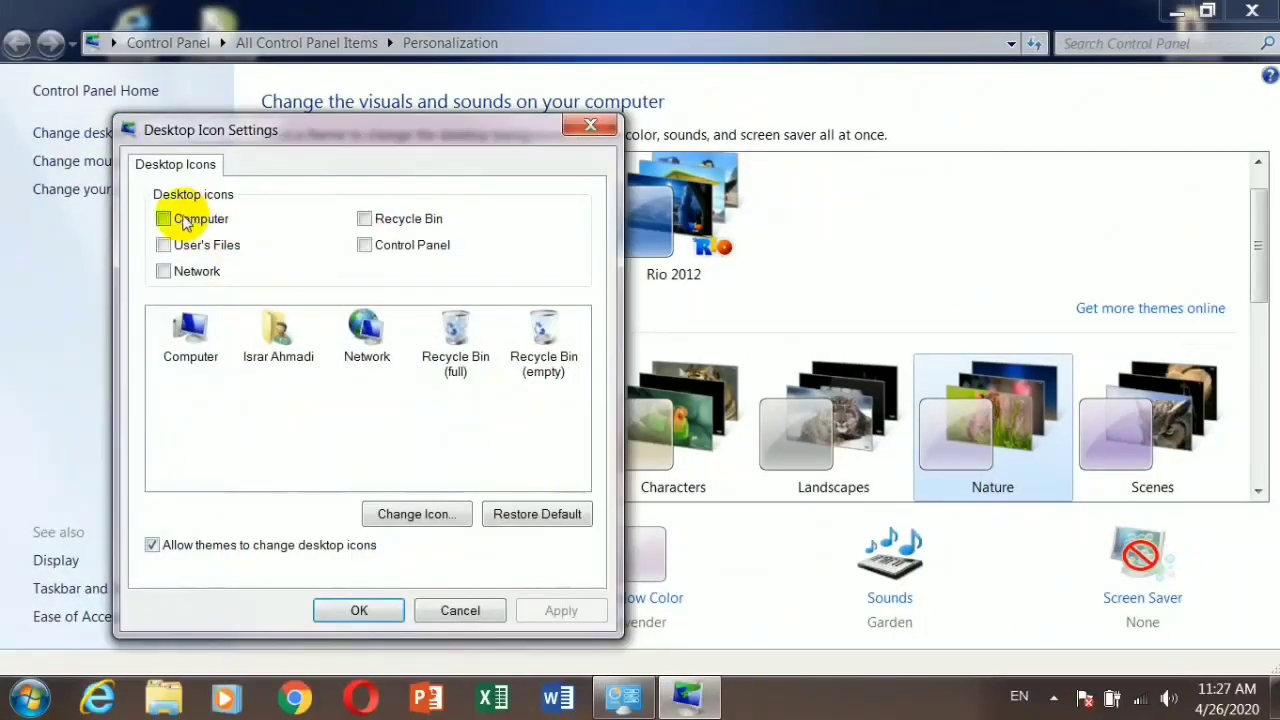
{"action": "left_click", "coordinate": [163, 218]}
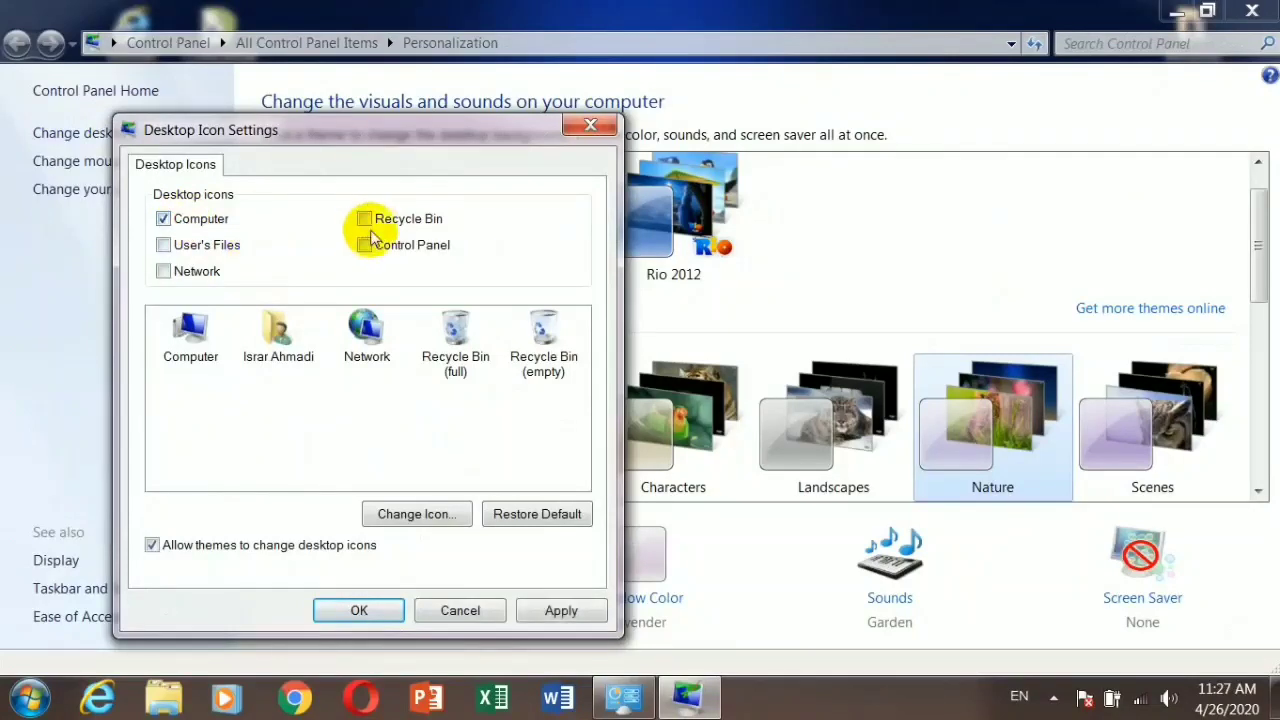
{"action": "left_click", "coordinate": [364, 218]}
{"action": "left_click", "coordinate": [364, 245]}
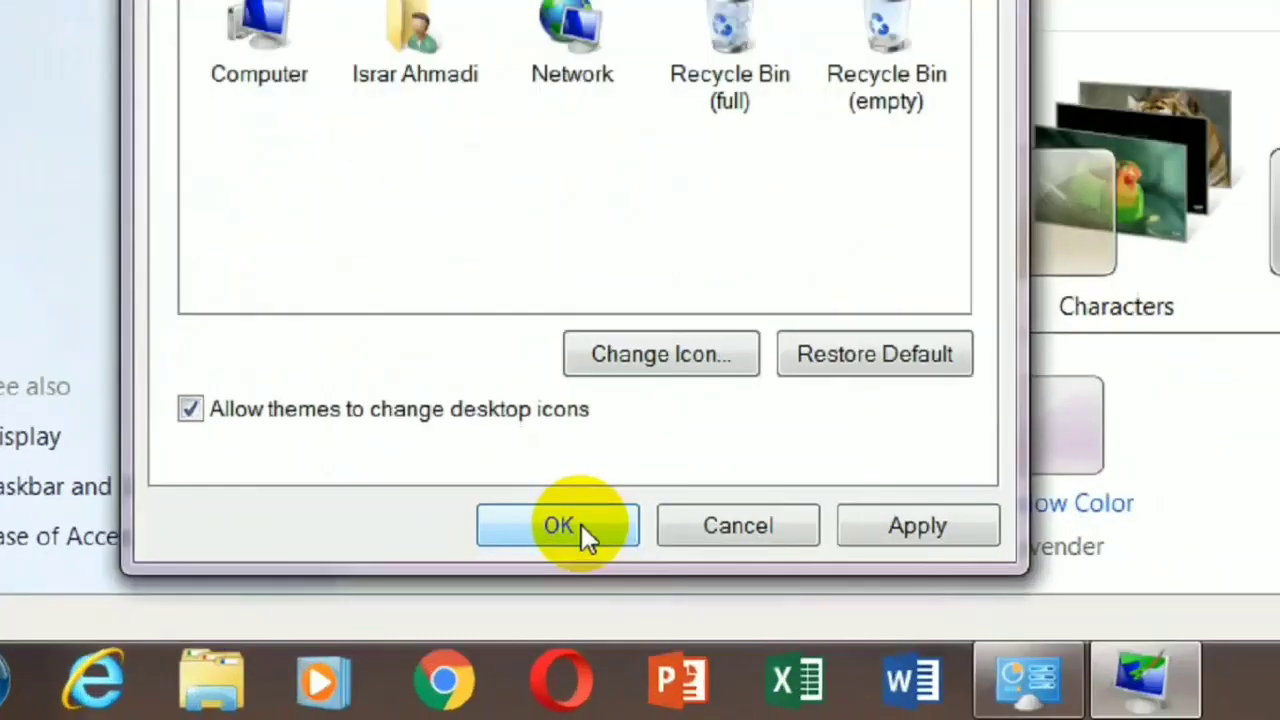
{"action": "left_click", "coordinate": [581, 524]}
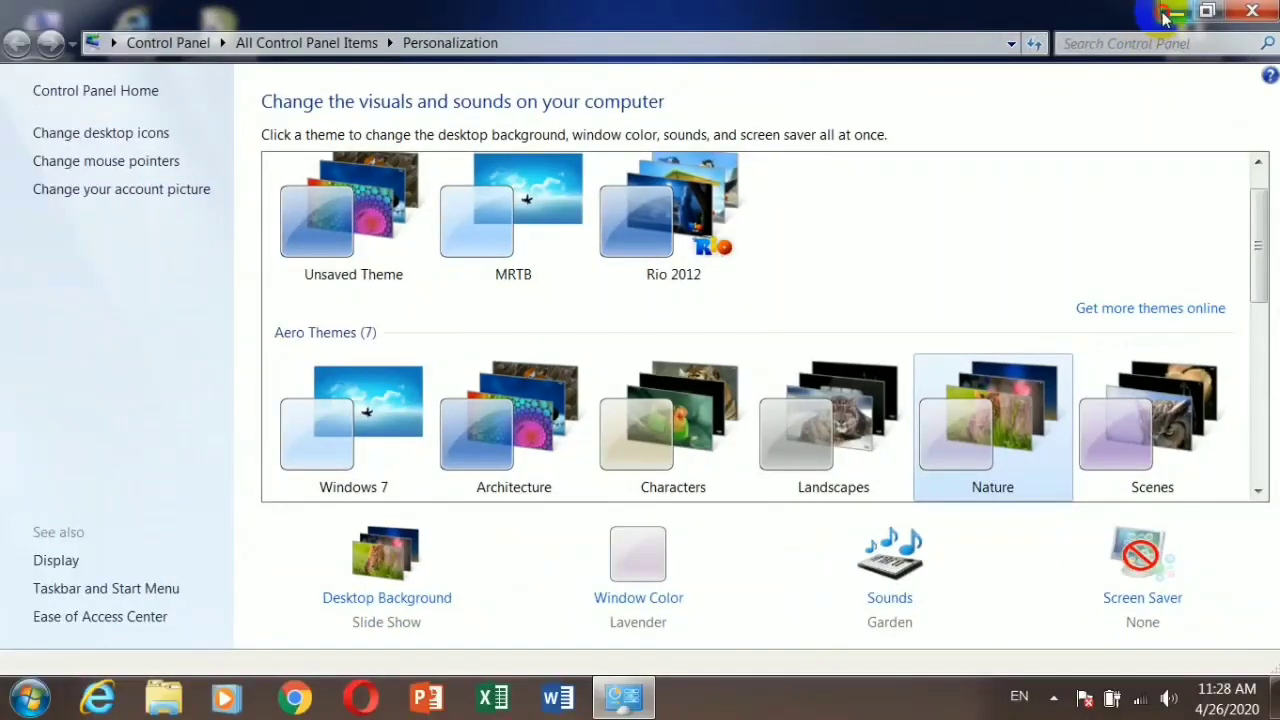
{"action": "left_click", "coordinate": [1078, 26]}
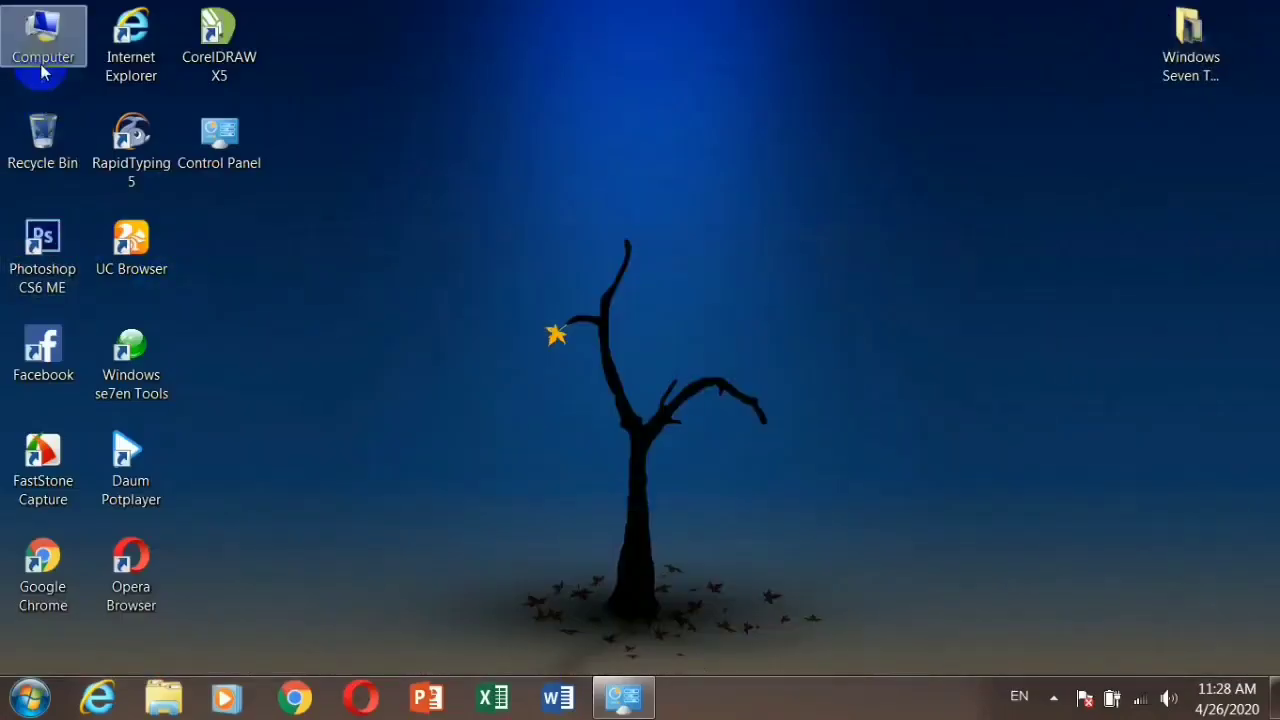
{"action": "left_click", "coordinate": [203, 168]}
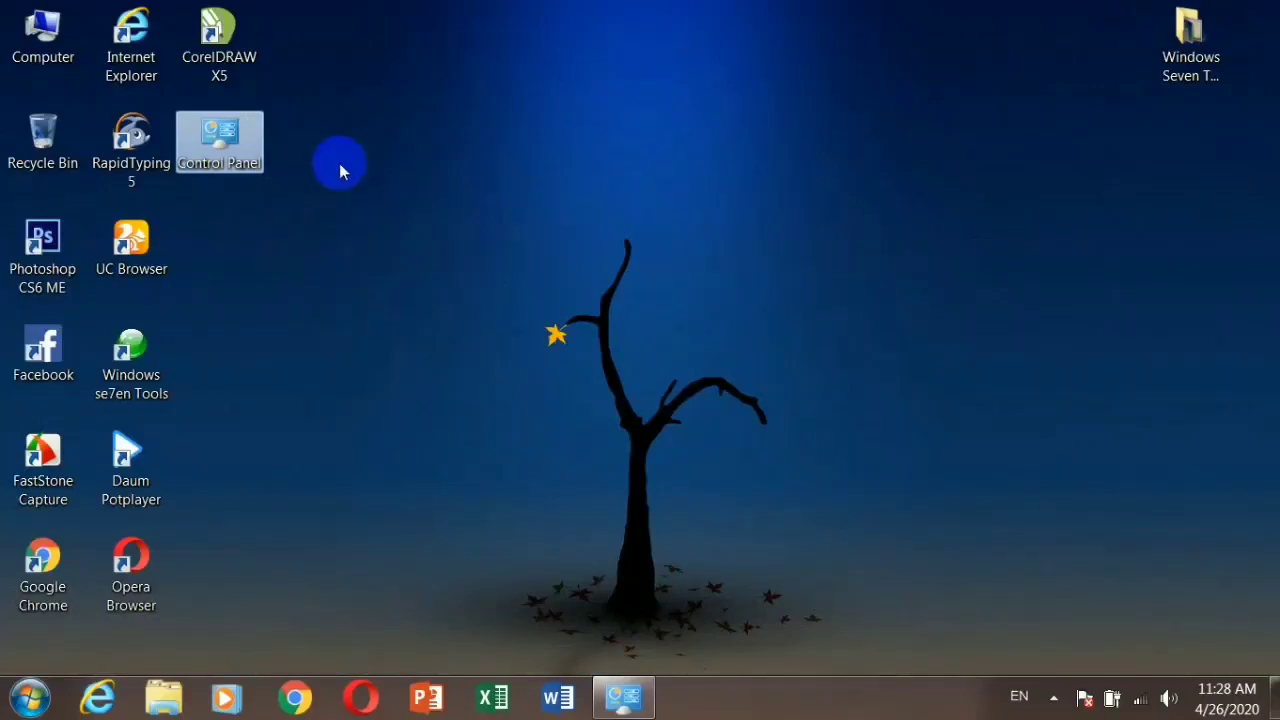
- Change the Computer desktop icon to the monitor with a moon from imageres.dll in Desktop Icon Settings and check it on the desktop
{"action": "right_click", "coordinate": [565, 15]}
{"action": "left_click", "coordinate": [638, 323]}
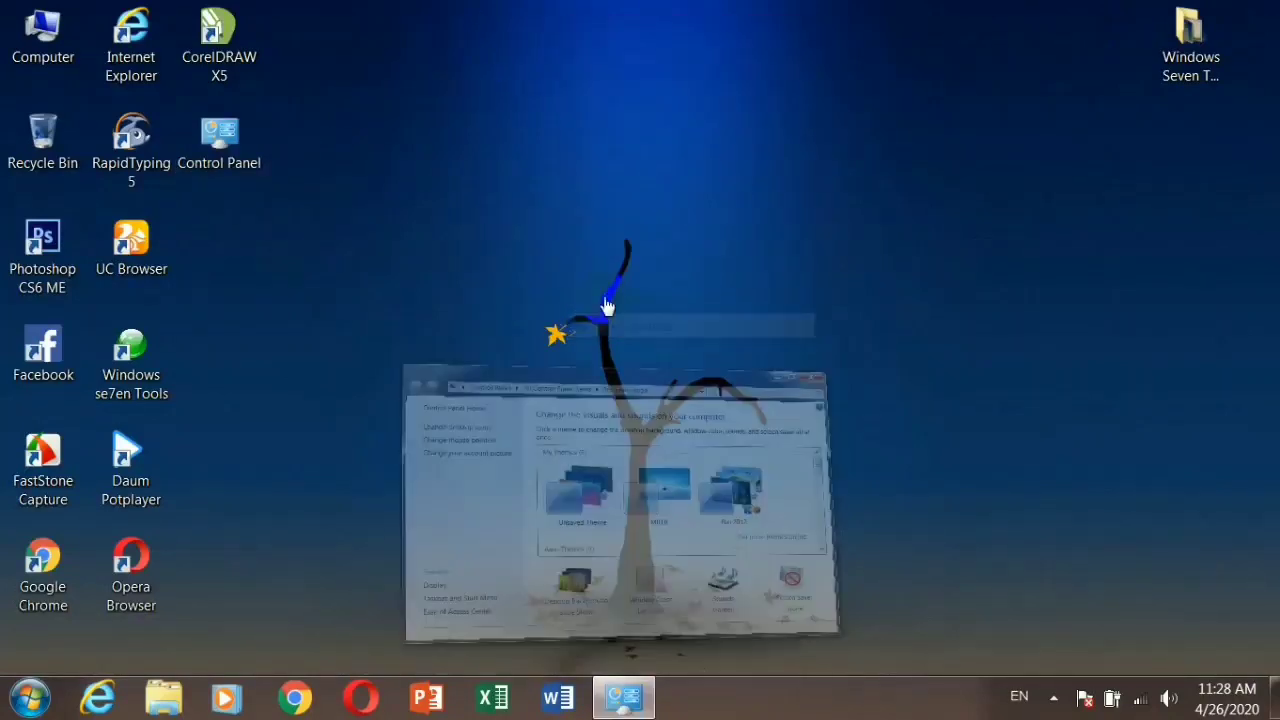
{"action": "double_click", "coordinate": [491, 34]}
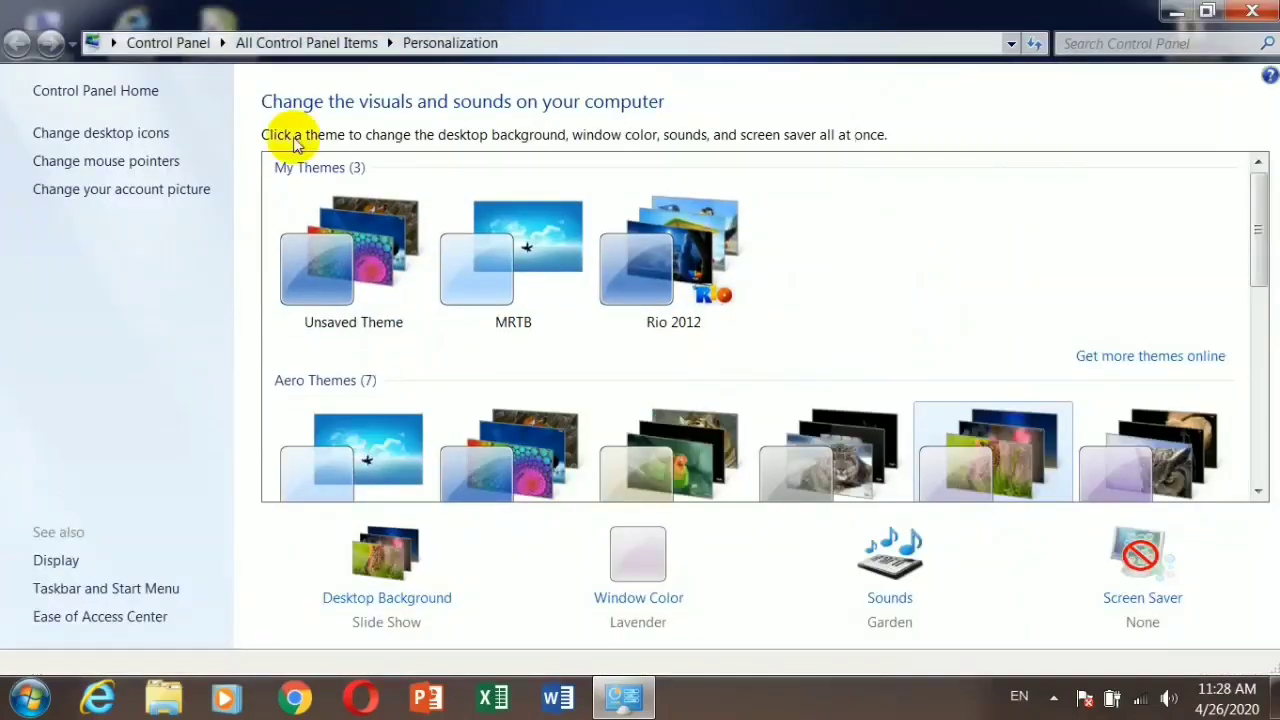
{"action": "left_click", "coordinate": [128, 136]}
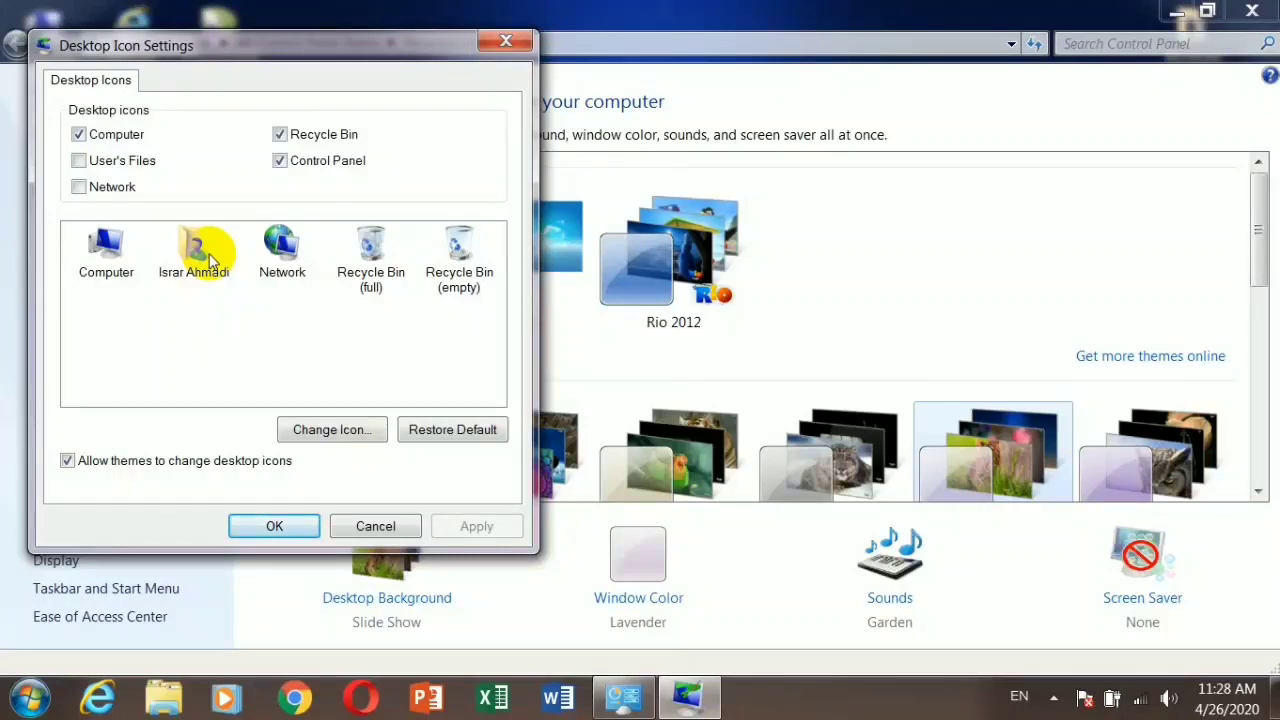
{"action": "left_click", "coordinate": [100, 258]}
{"action": "left_click", "coordinate": [106, 292]}
{"action": "left_click", "coordinate": [102, 262]}
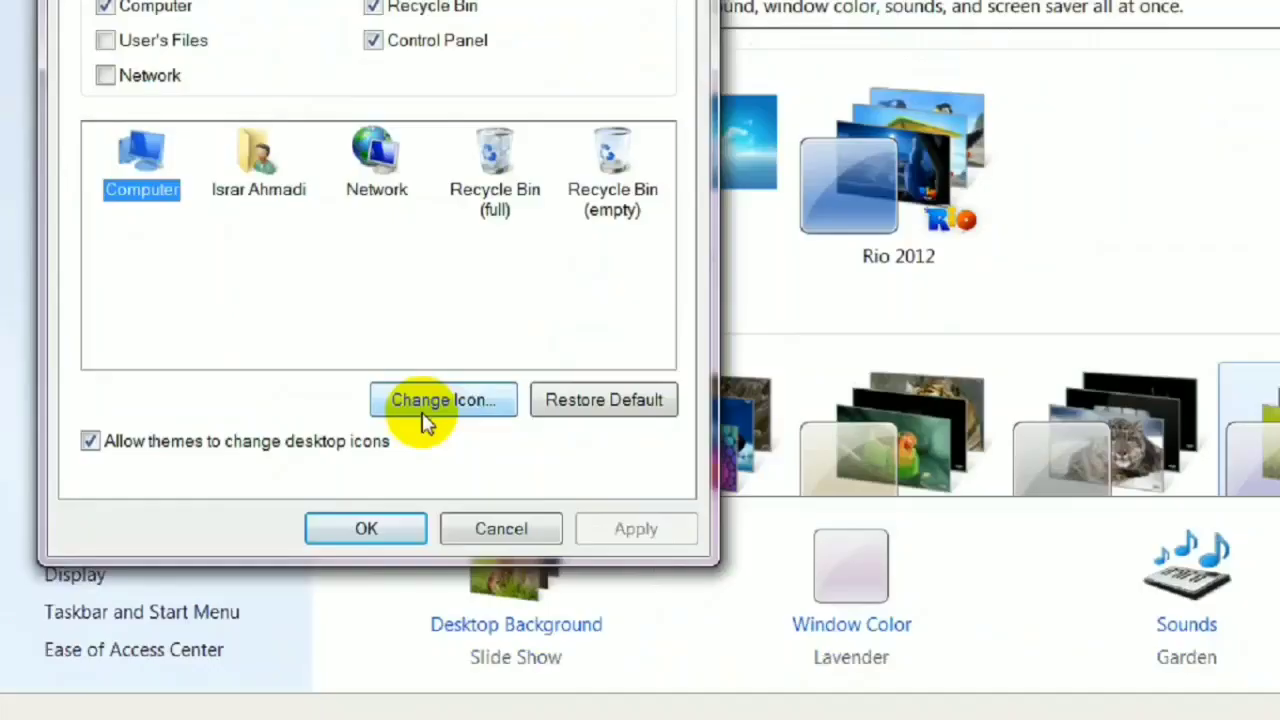
{"action": "left_click", "coordinate": [328, 430]}
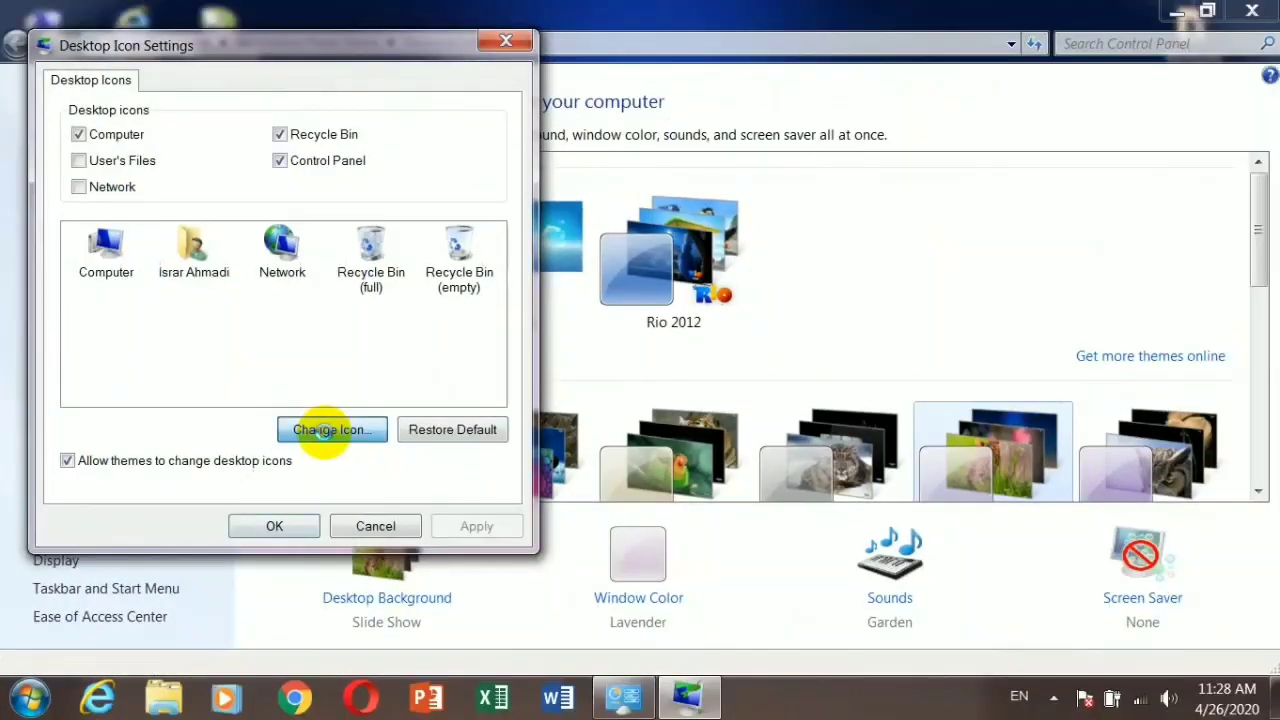
{"action": "left_click", "coordinate": [306, 284]}
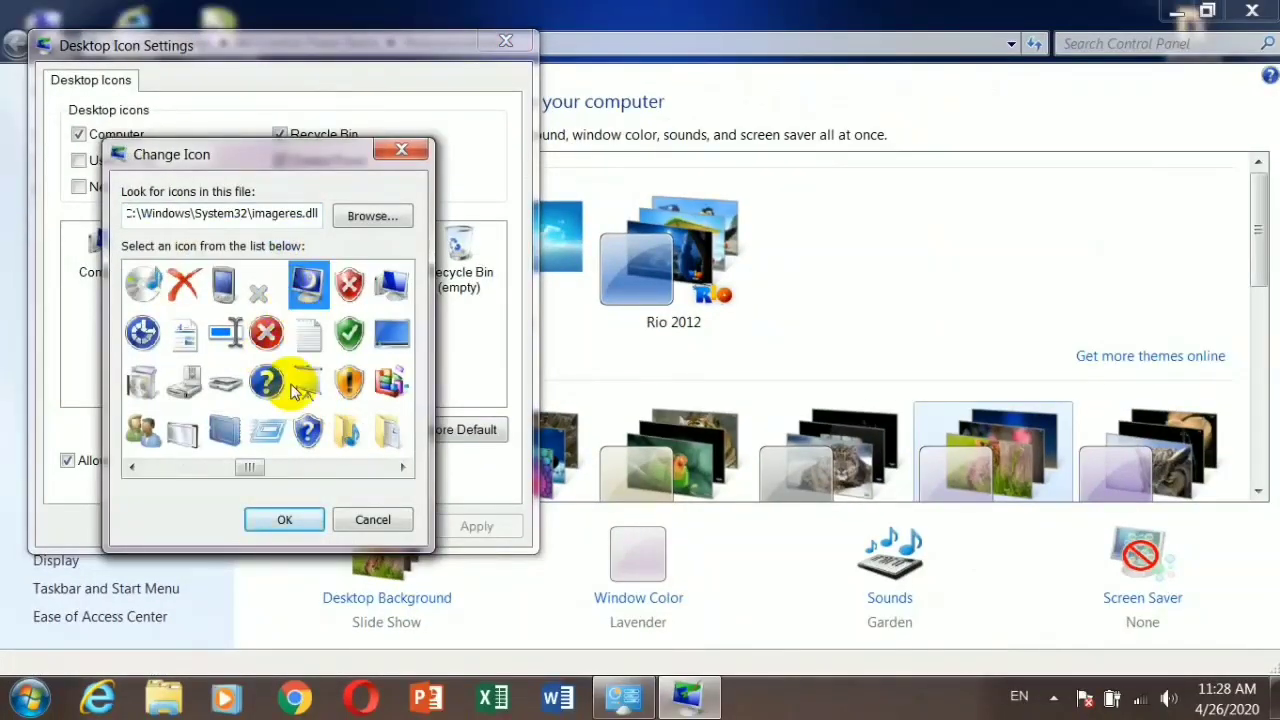
{"action": "left_click", "coordinate": [285, 519]}
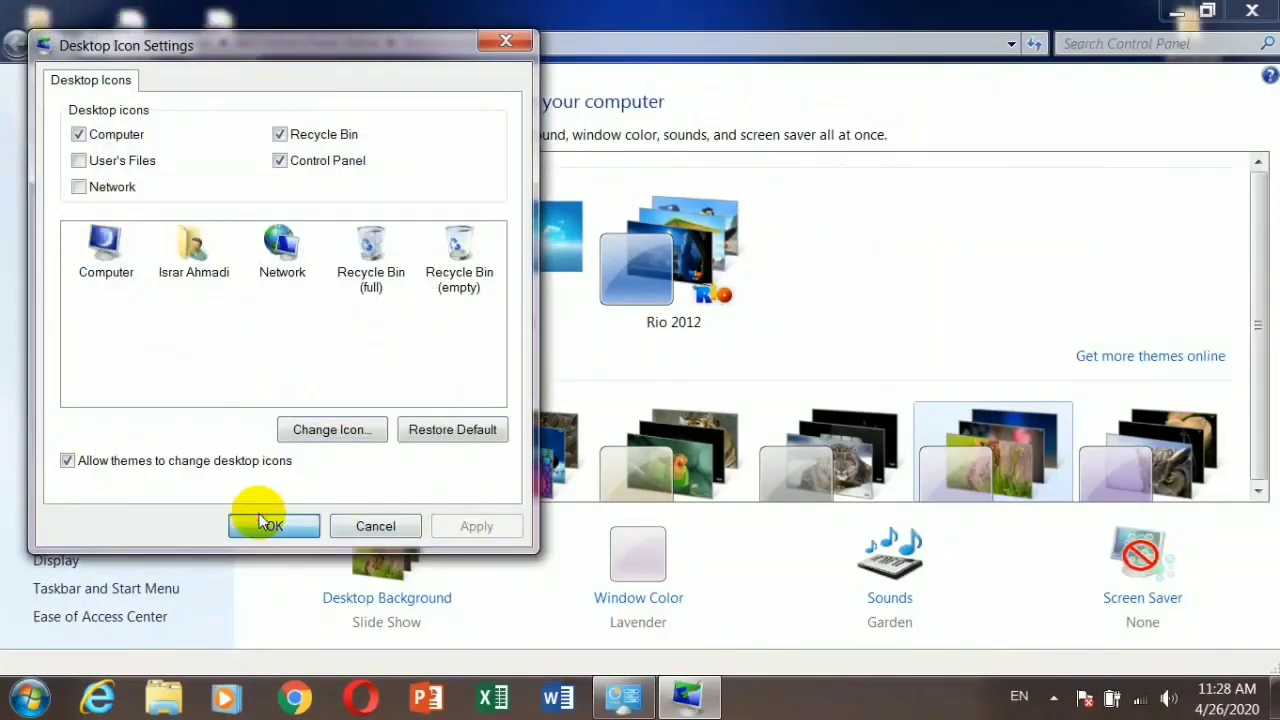
{"action": "left_click", "coordinate": [262, 522]}
{"action": "key", "text": "super+d"}
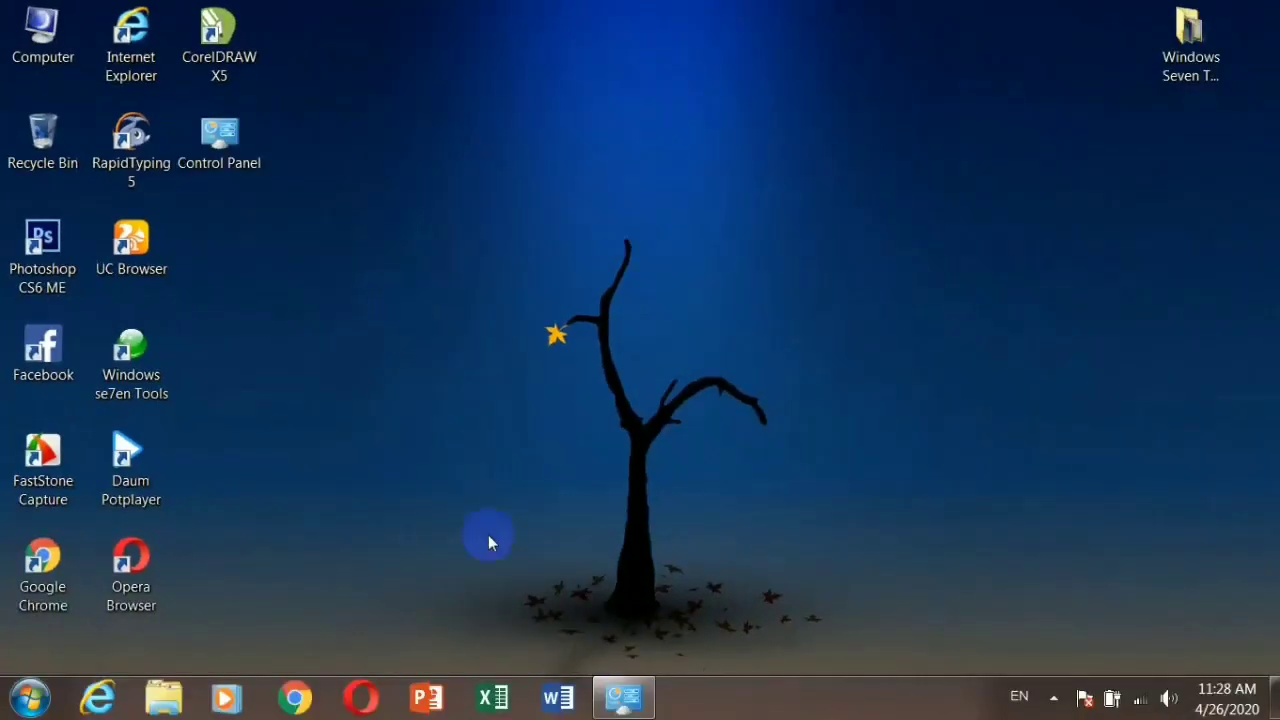
- Reopen Desktop Icon Settings, change the Recycle Bin (full) icon to the red shield with a white cross, and apply it
{"action": "left_click", "coordinate": [622, 697]}
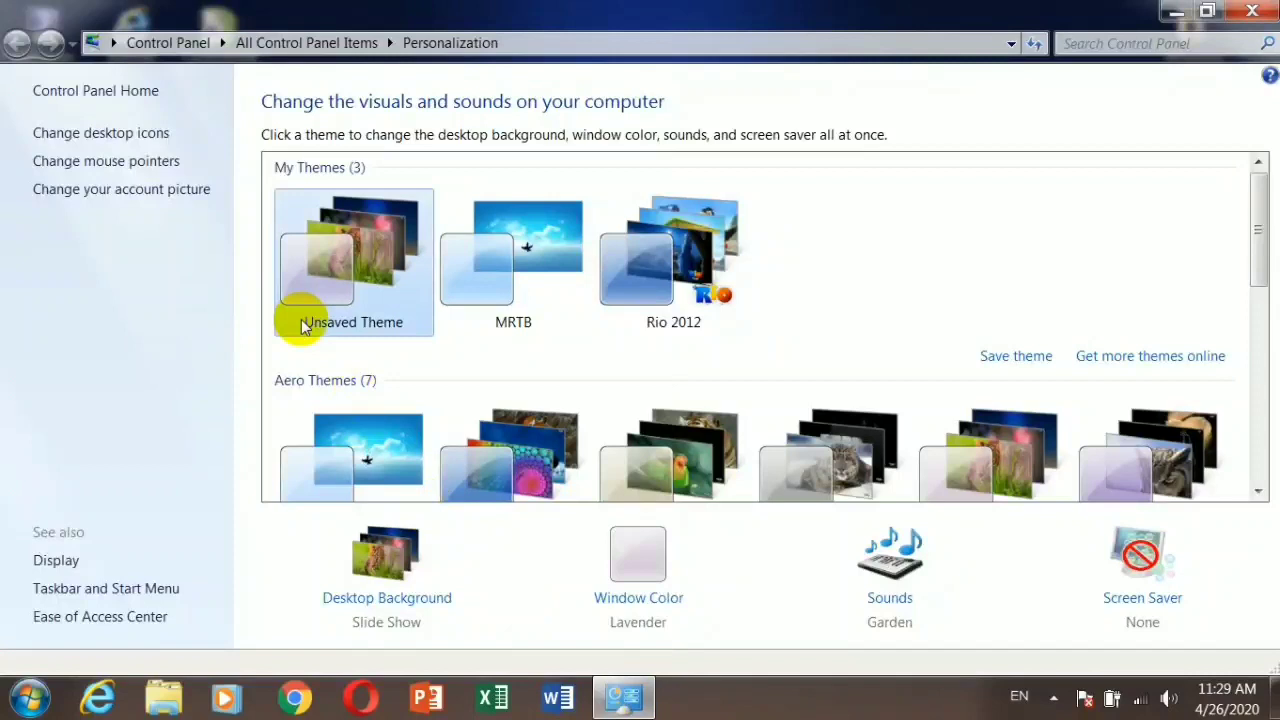
{"action": "left_click", "coordinate": [112, 134]}
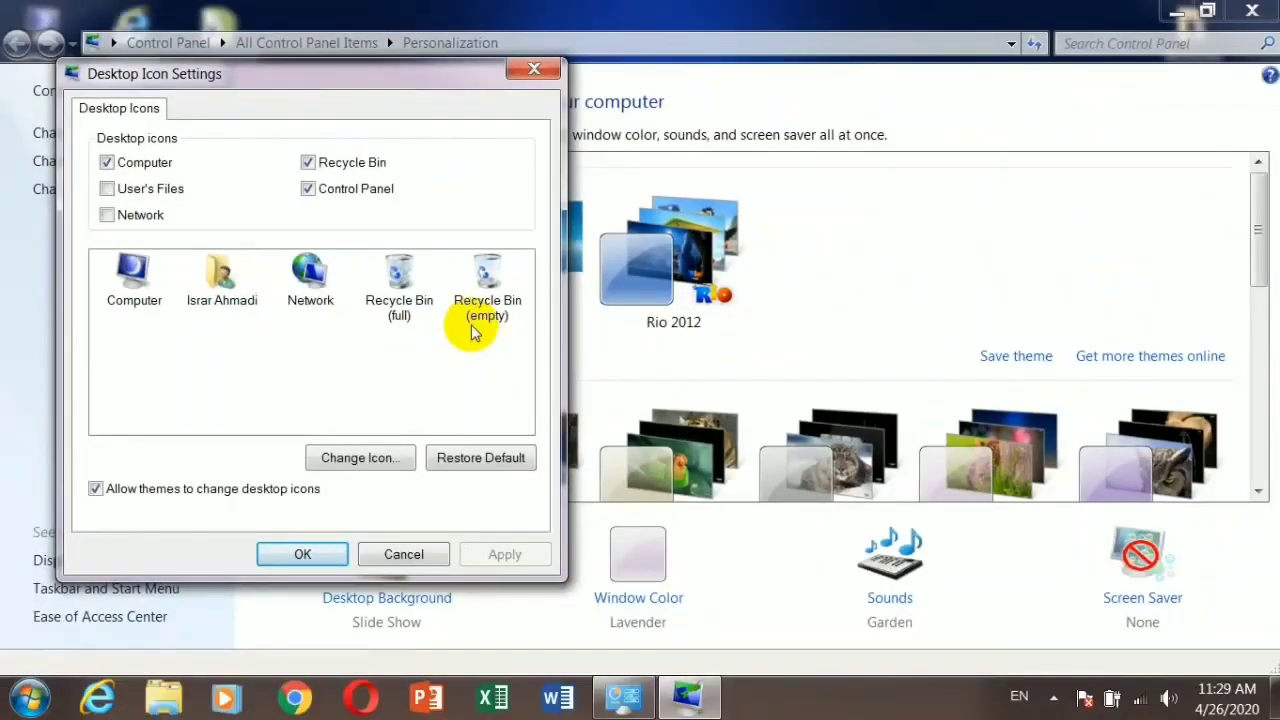
{"action": "left_click", "coordinate": [657, 360]}
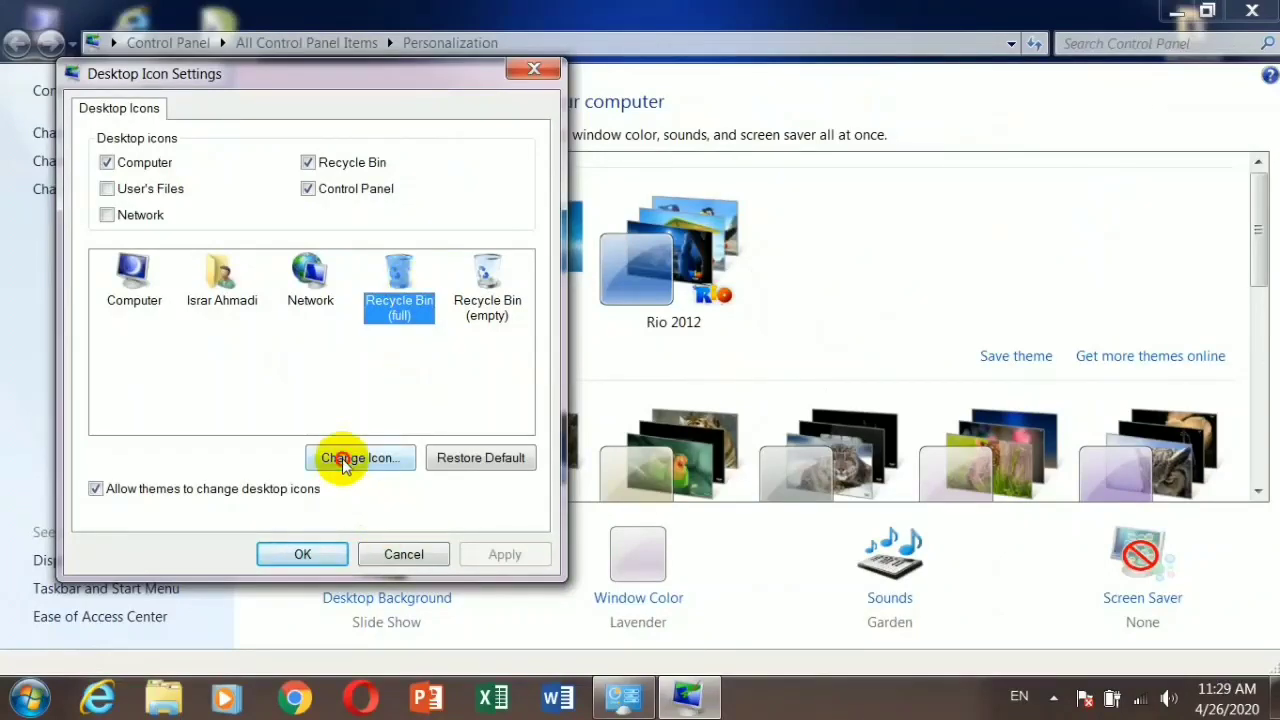
{"action": "left_click", "coordinate": [342, 458]}
{"action": "left_click_drag", "start_coordinate": [214, 497], "coordinate": [274, 500]}
{"action": "left_click", "coordinate": [418, 311]}
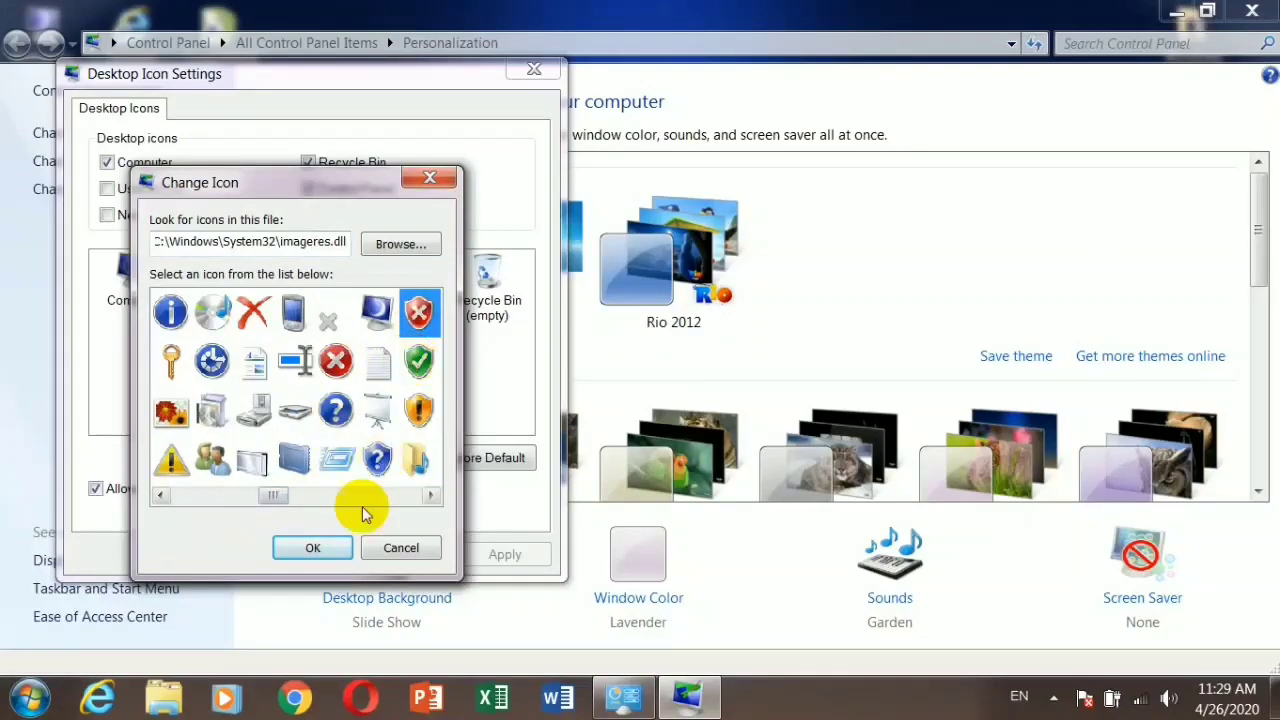
{"action": "left_click", "coordinate": [316, 549]}
{"action": "left_click", "coordinate": [504, 552]}
- Change the Recycle Bin (empty) icon to the green shield with a check mark, apply it and close Desktop Icon Settings
{"action": "left_click", "coordinate": [489, 280]}
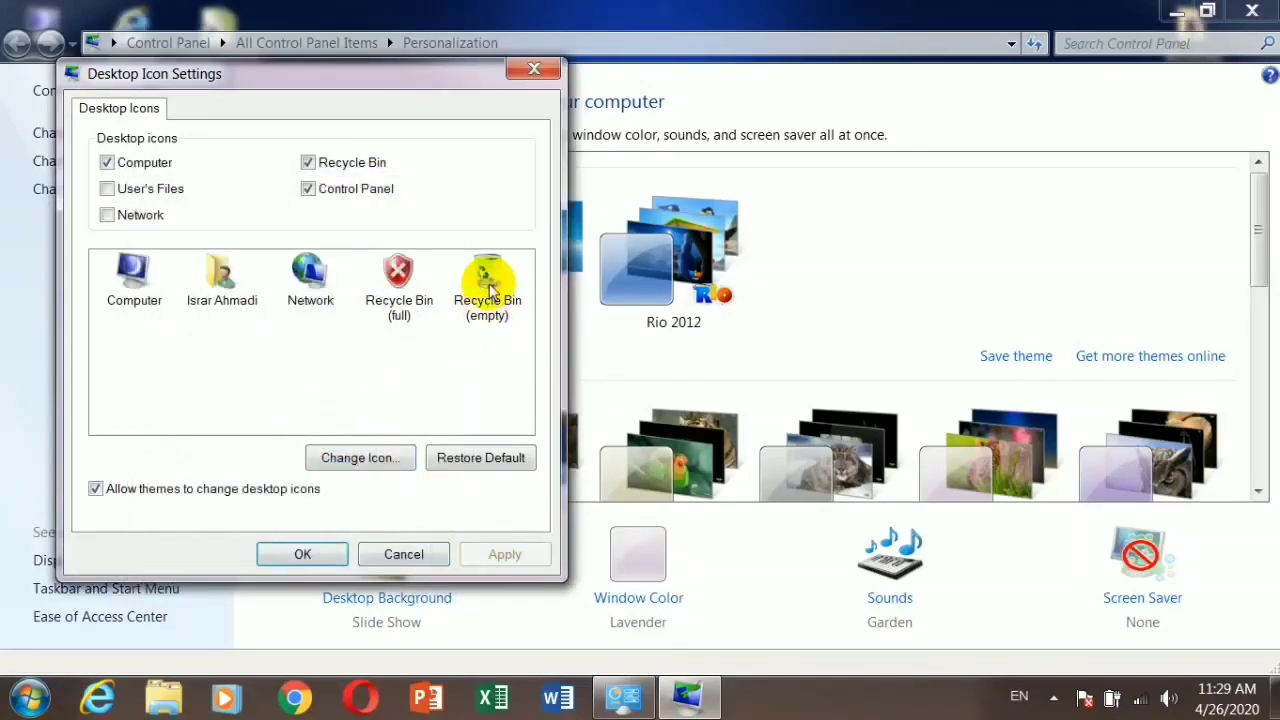
{"action": "left_click", "coordinate": [375, 465]}
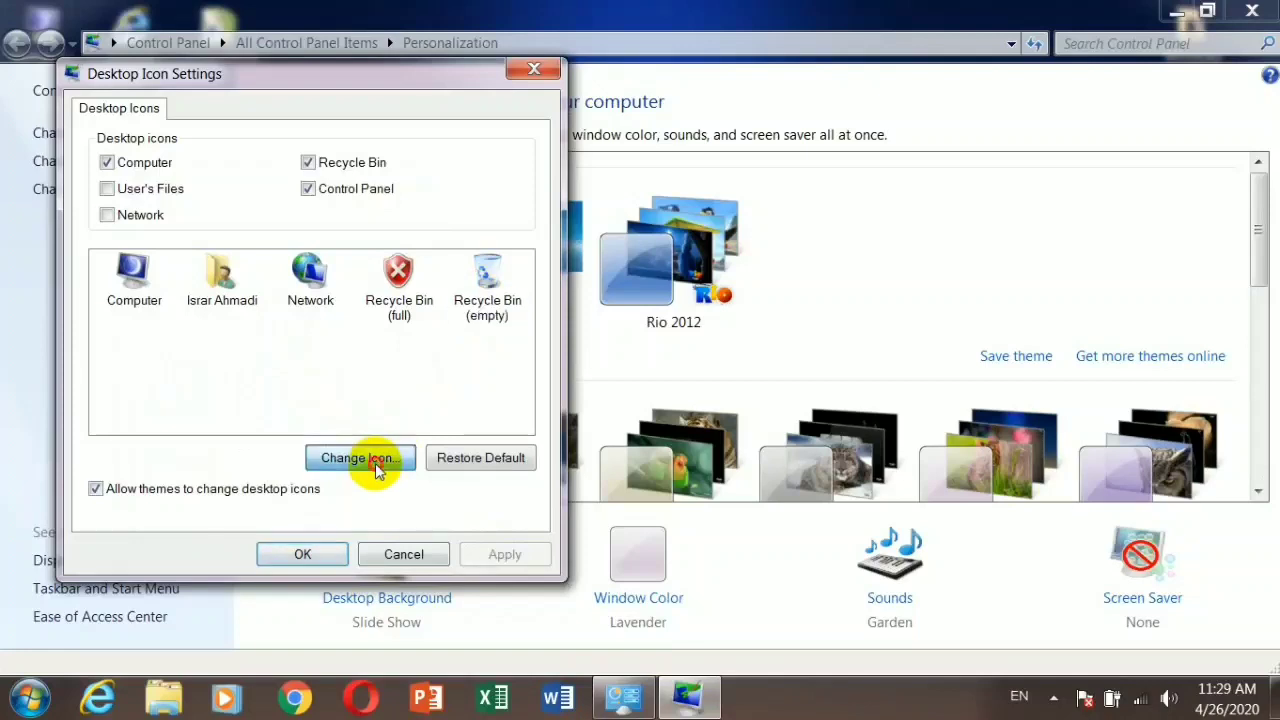
{"action": "left_click_drag", "start_coordinate": [222, 499], "coordinate": [292, 494]}
{"action": "left_click", "coordinate": [294, 362]}
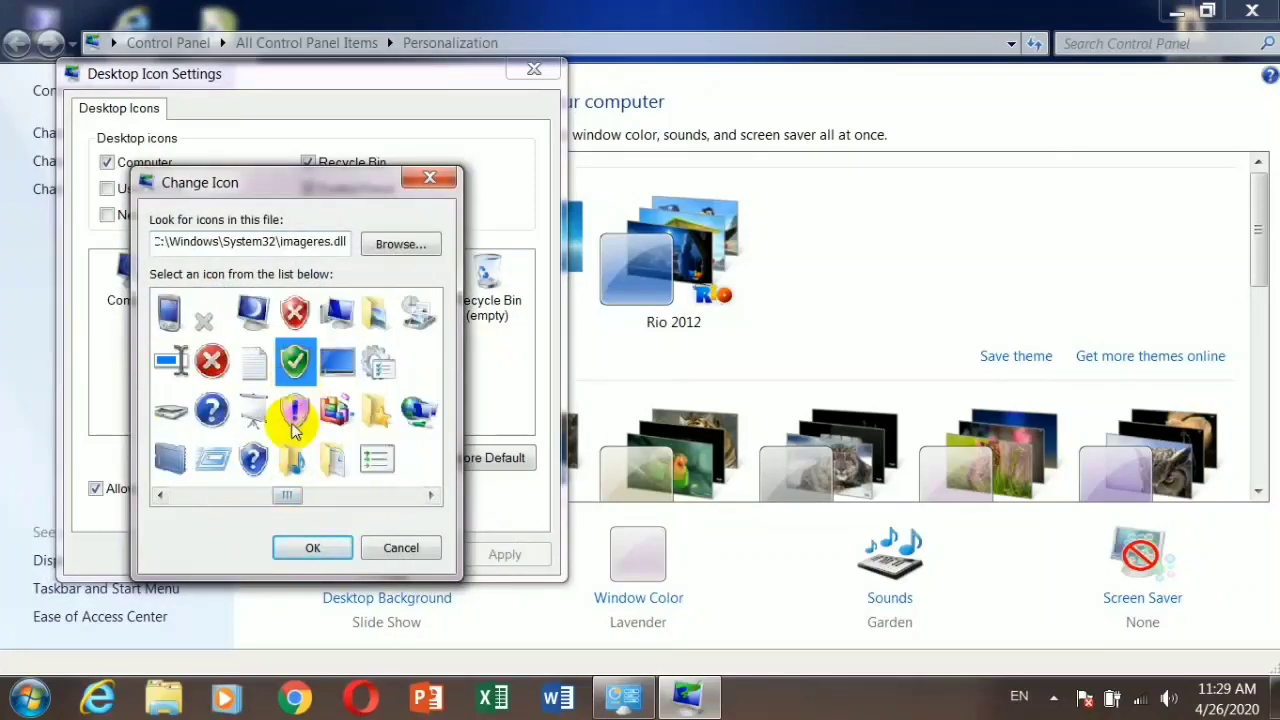
{"action": "left_click", "coordinate": [292, 548]}
{"action": "left_click", "coordinate": [485, 555]}
{"action": "left_click", "coordinate": [316, 556]}
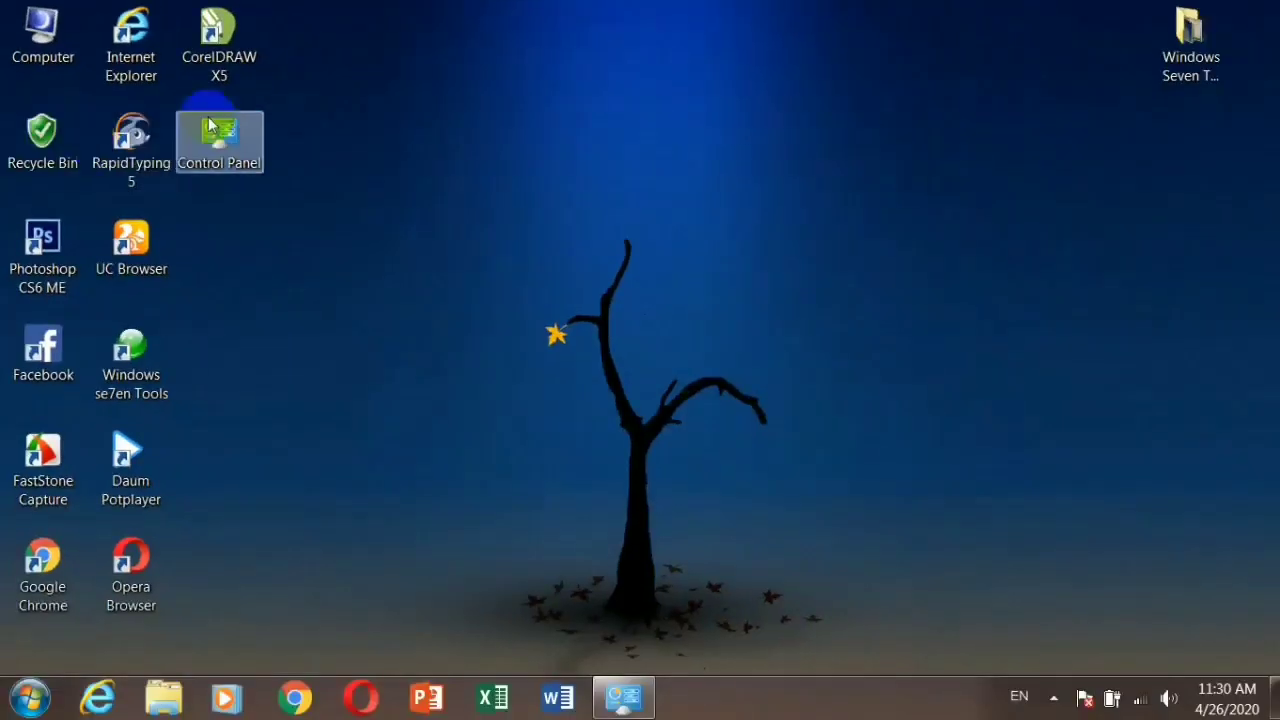
- Create a new Microsoft Word document on the desktop with its default name and move it to the Recycle Bin
{"action": "right_click", "coordinate": [874, 142]}
{"action": "mouse_move", "coordinate": [523, 297]}
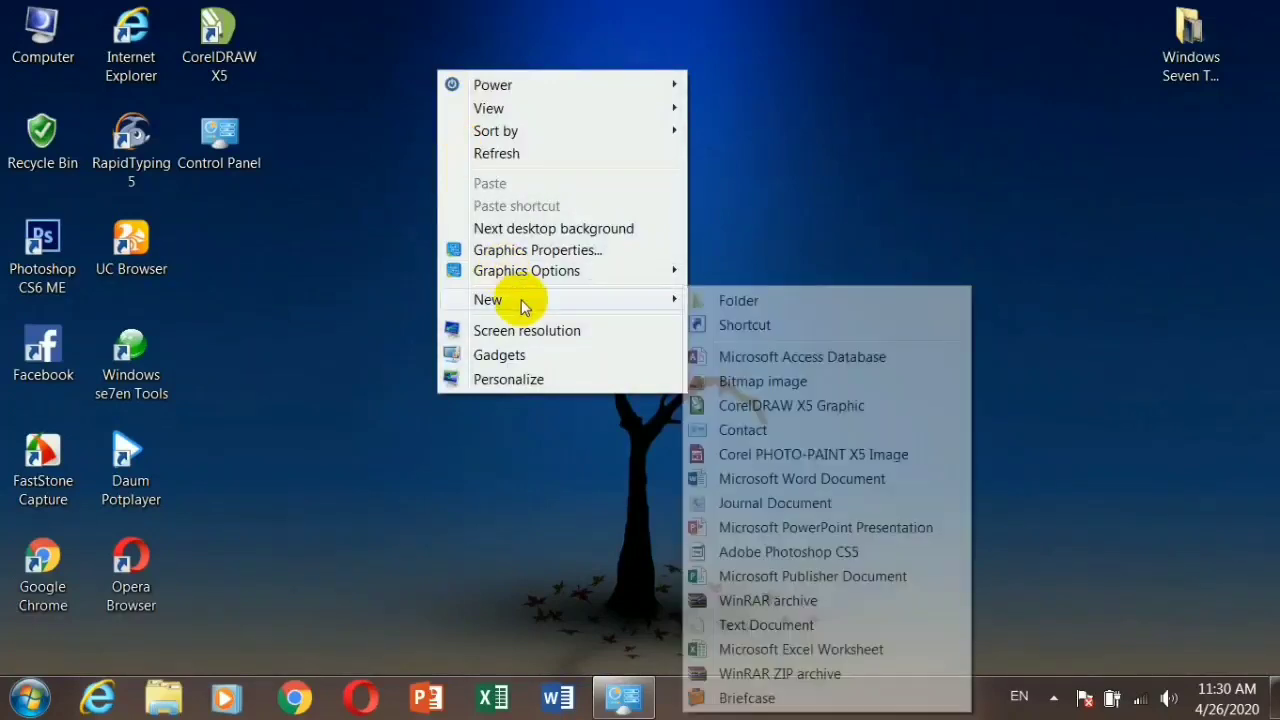
{"action": "left_click", "coordinate": [808, 486]}
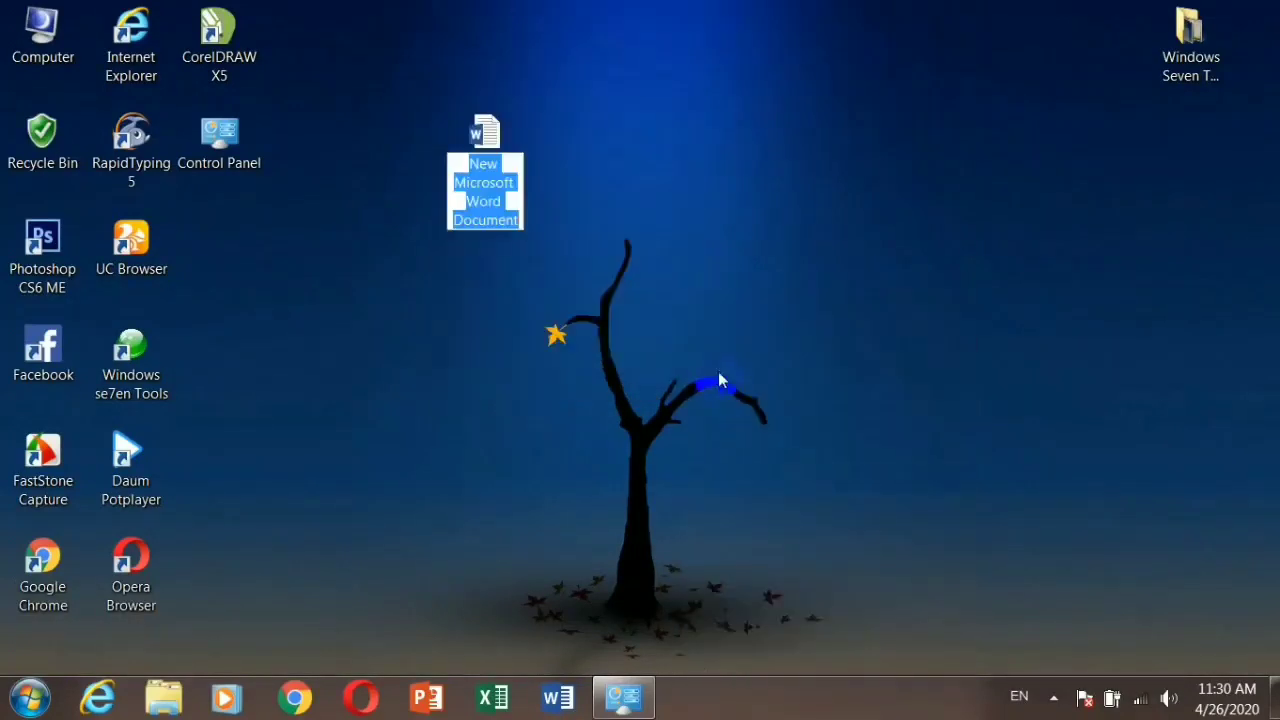
{"action": "key", "text": "Return"}
{"action": "right_click", "coordinate": [481, 157]}
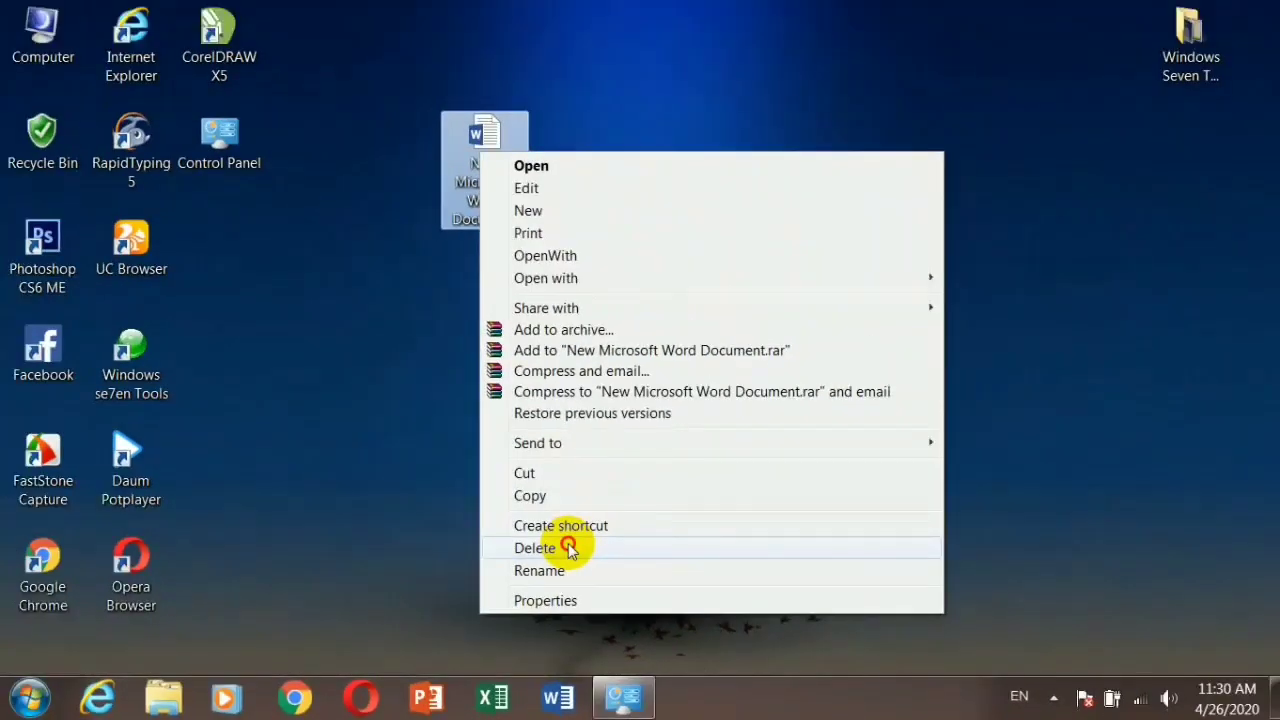
{"action": "left_click", "coordinate": [535, 548]}
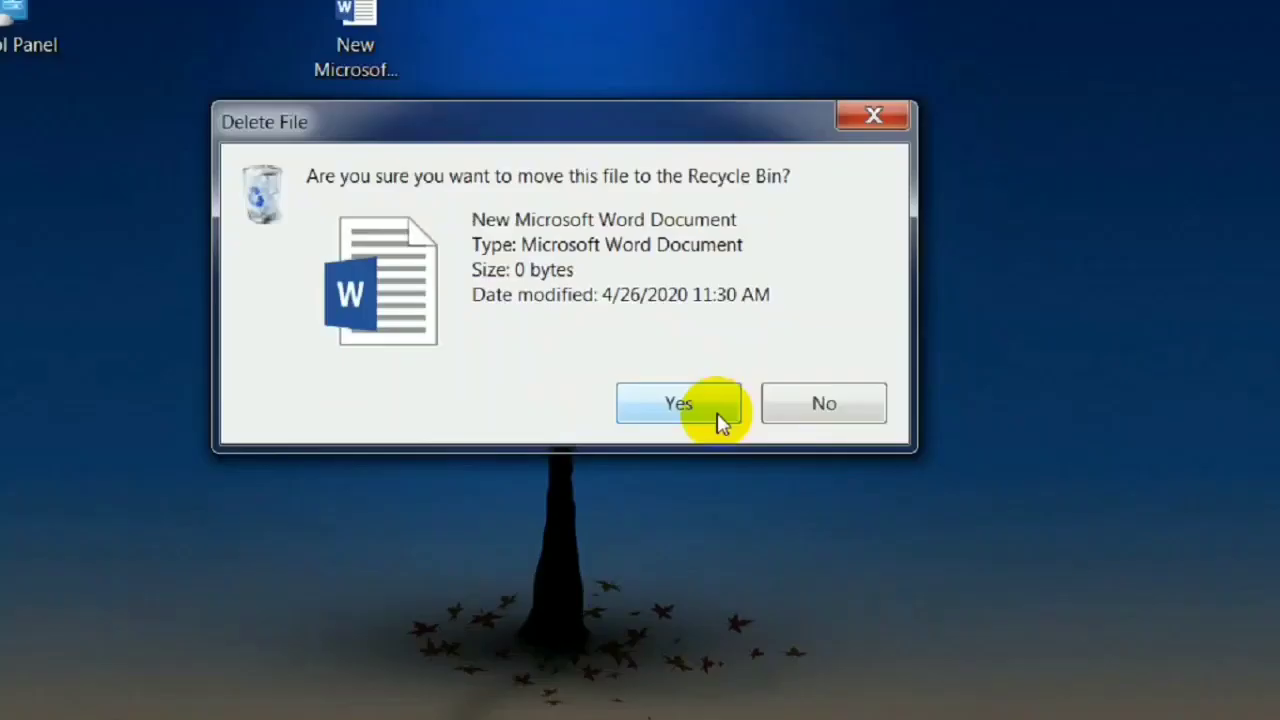
{"action": "left_click", "coordinate": [745, 437]}
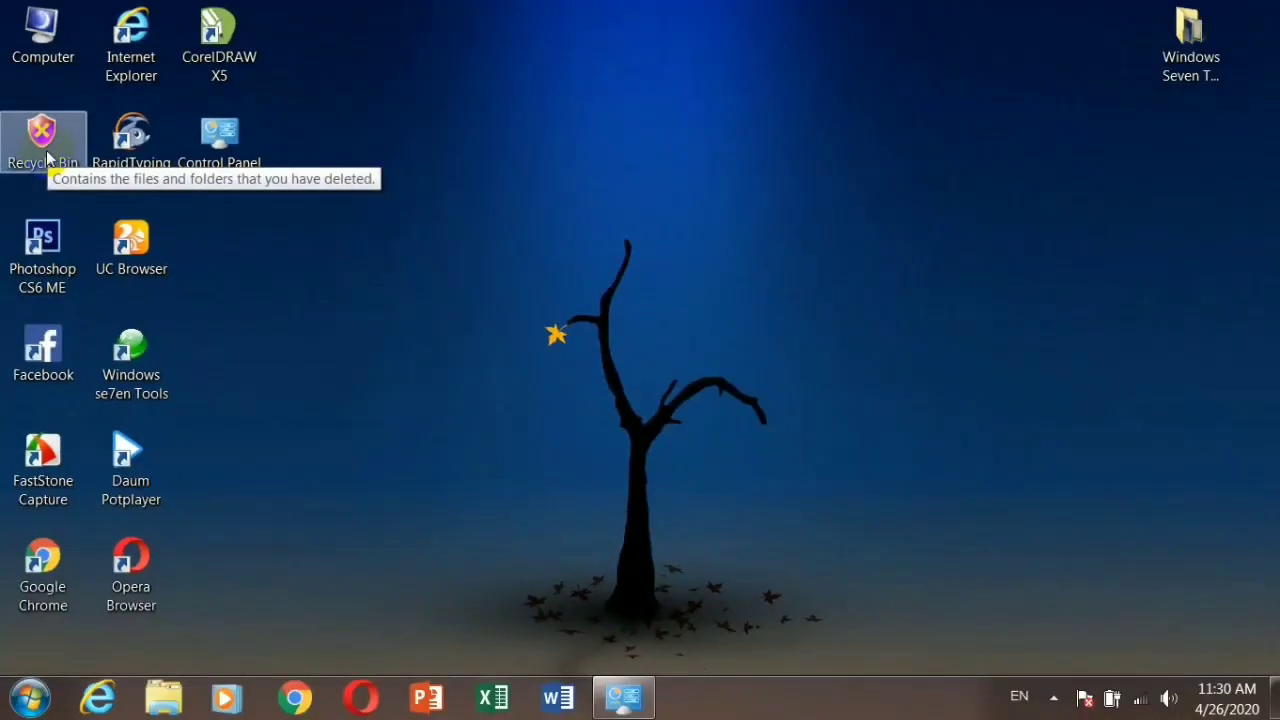
- Empty the Recycle Bin, permanently deleting the Word document
{"action": "right_click", "coordinate": [60, 280]}
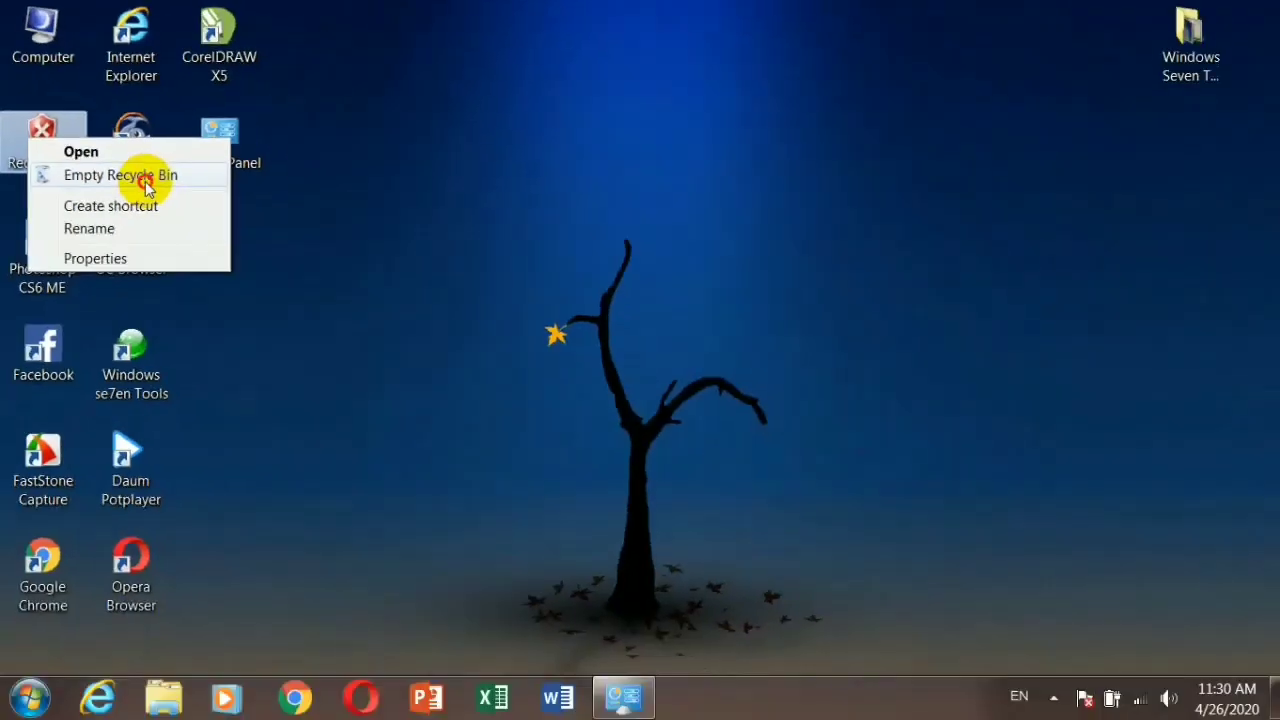
{"action": "left_click", "coordinate": [291, 360]}
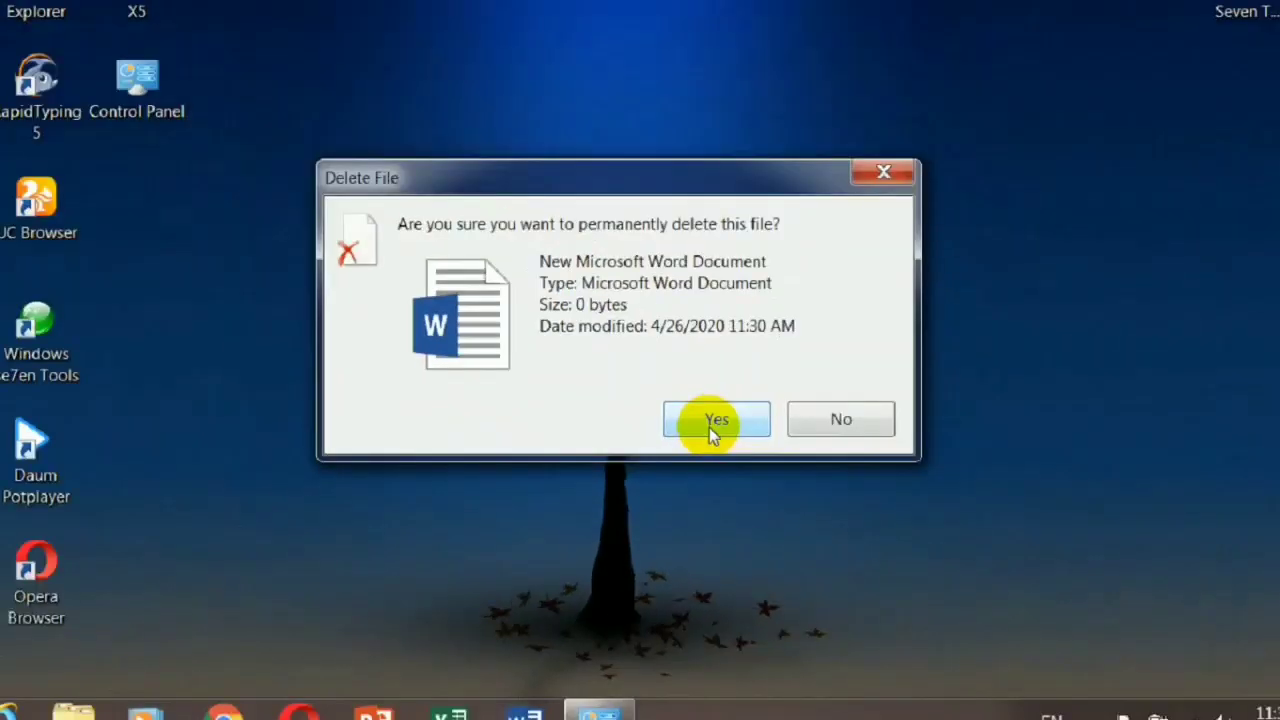
{"action": "left_click", "coordinate": [715, 430]}
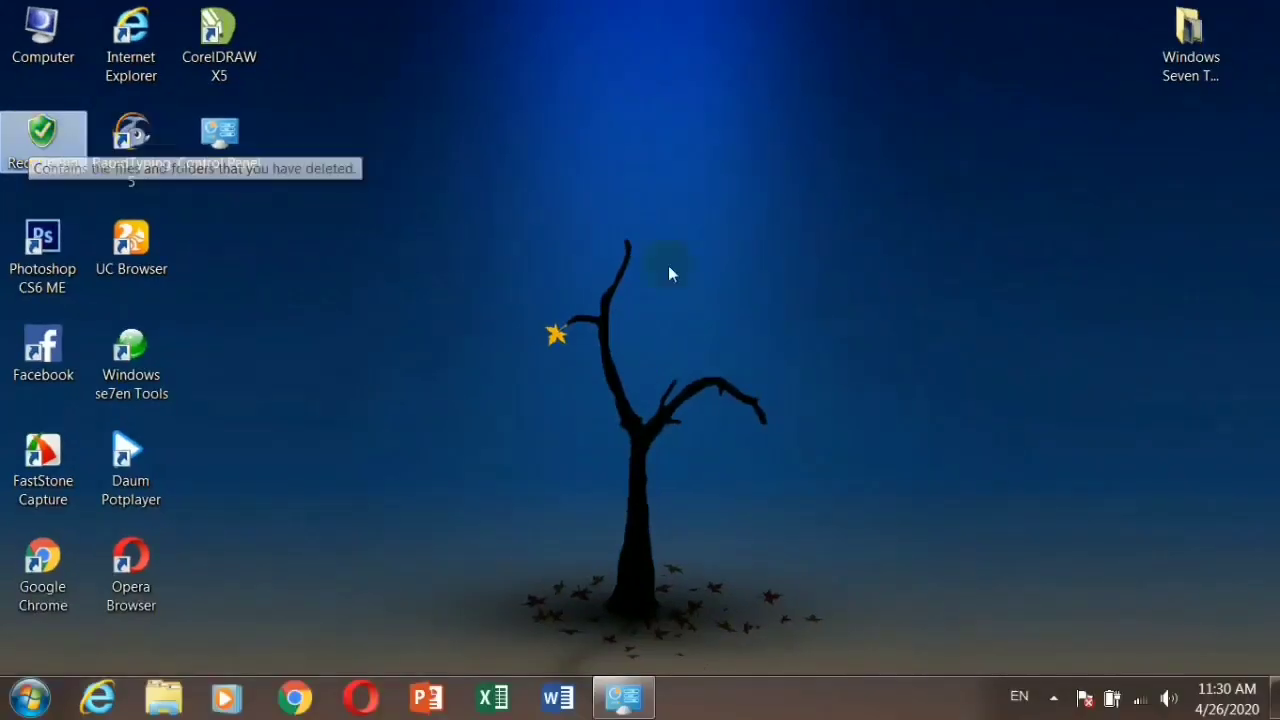
- Create a new folder on the desktop with its default name and move it to the Recycle Bin
{"action": "right_click", "coordinate": [558, 55]}
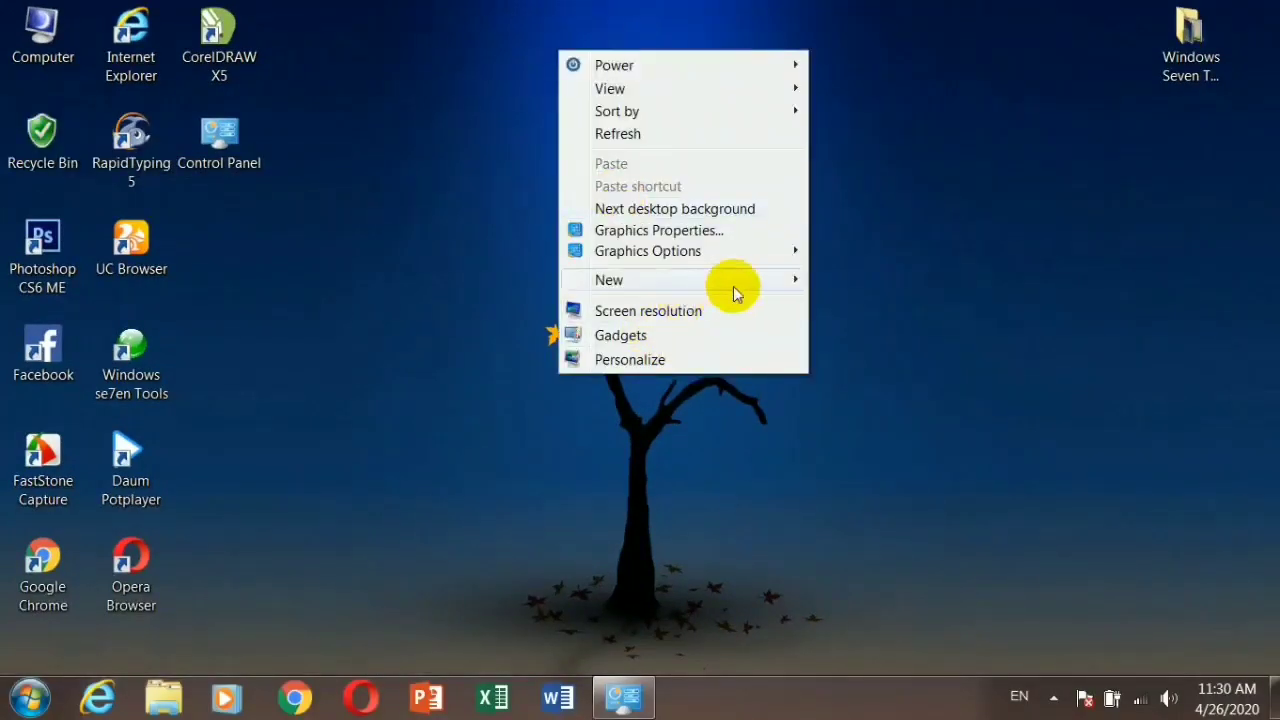
{"action": "mouse_move", "coordinate": [726, 280]}
{"action": "left_click", "coordinate": [860, 281]}
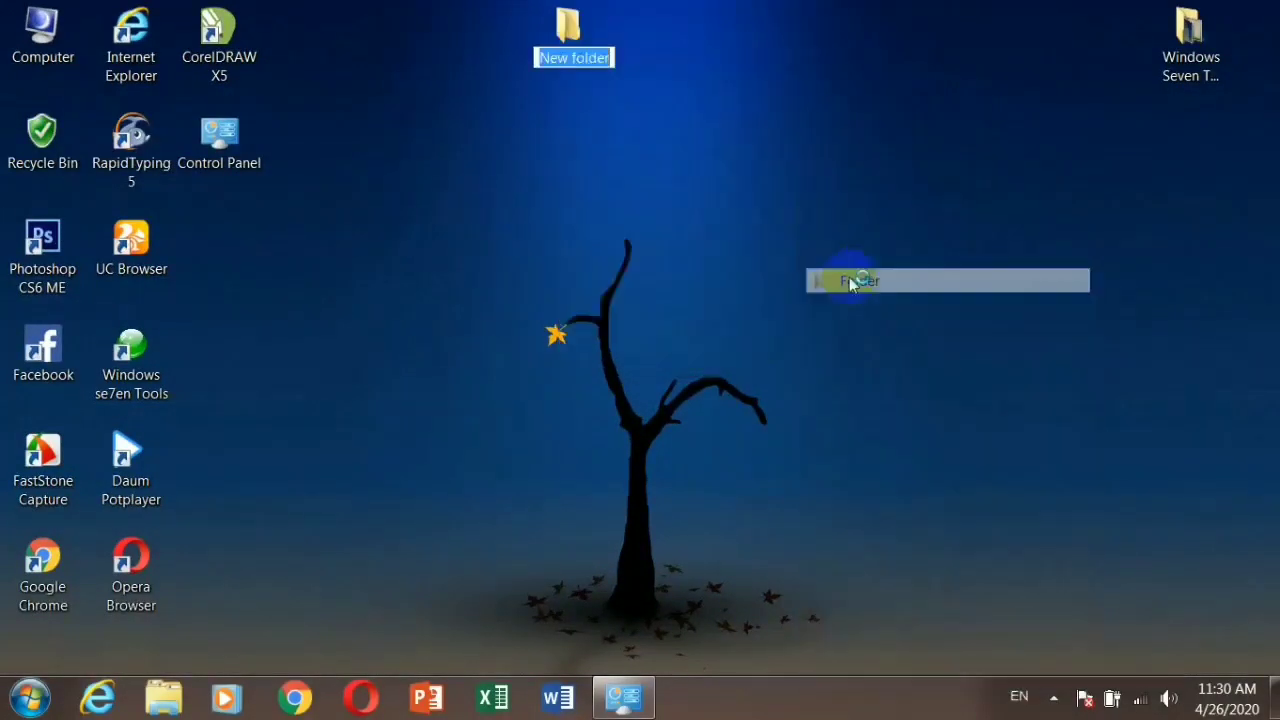
{"action": "left_click", "coordinate": [575, 45]}
{"action": "key", "text": "Delete"}
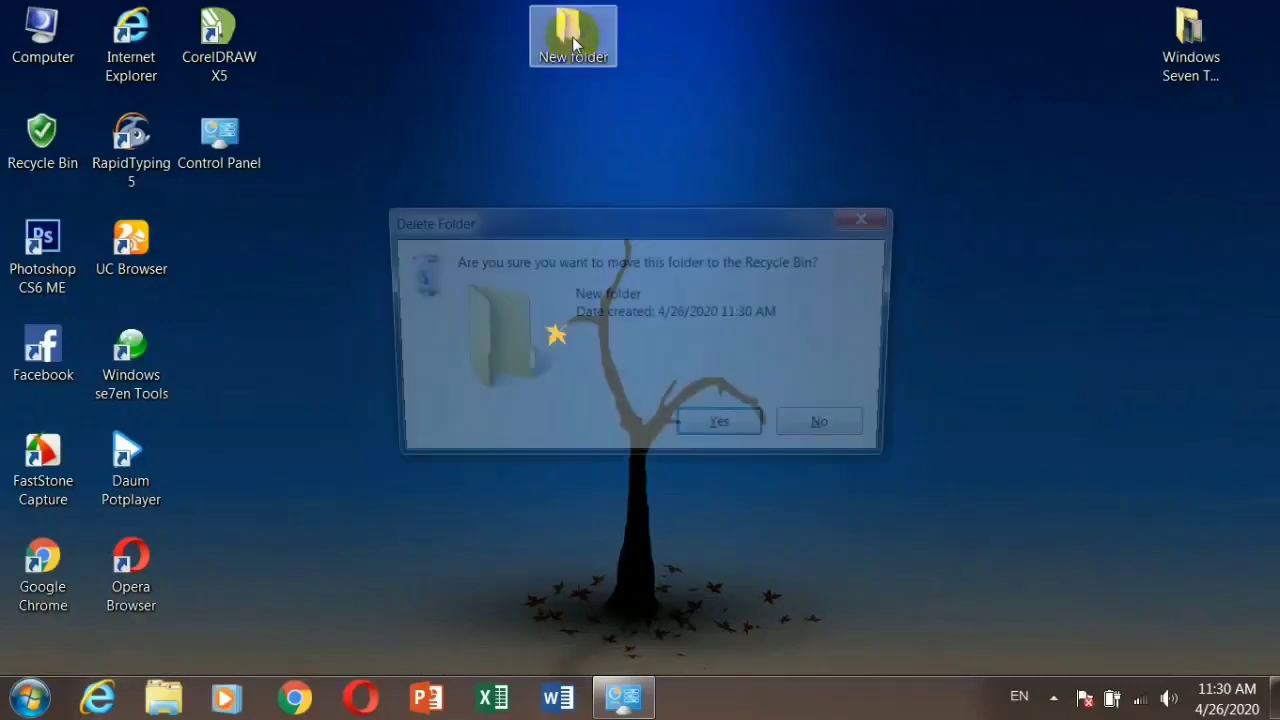
{"action": "key", "text": "Return"}
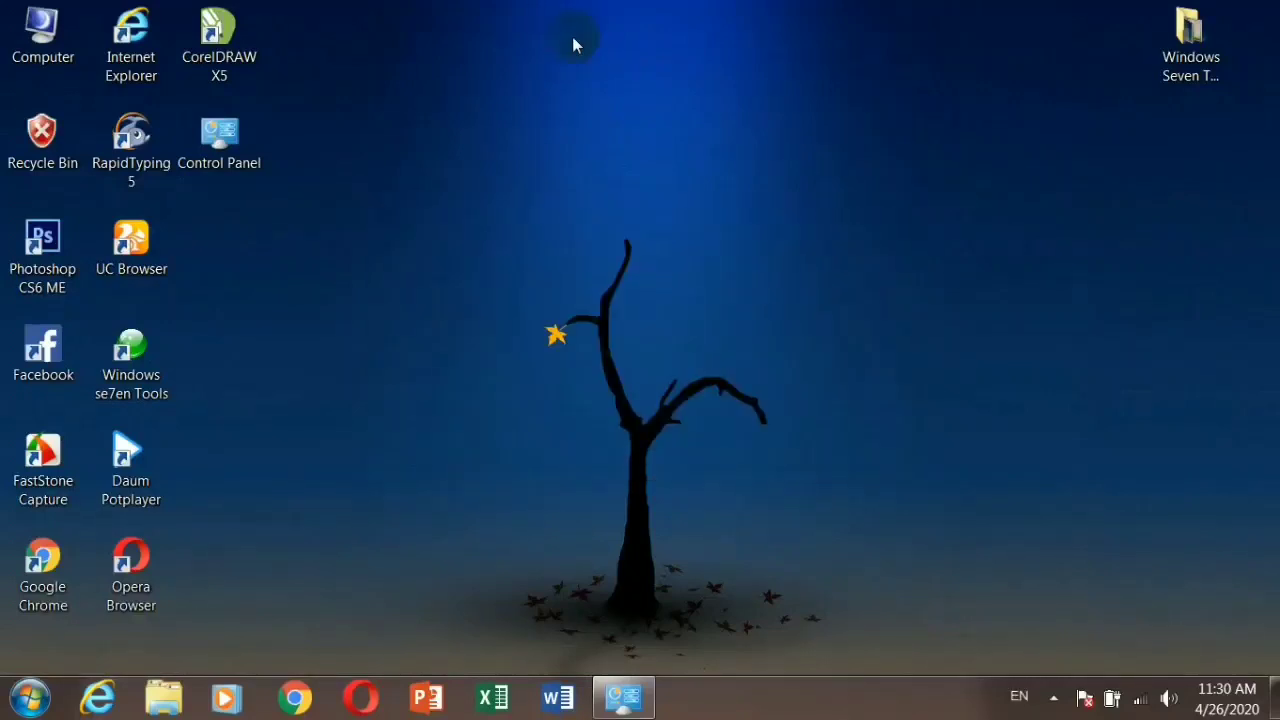
- Empty the Recycle Bin again to permanently delete the folder
{"action": "right_click", "coordinate": [18, 138]}
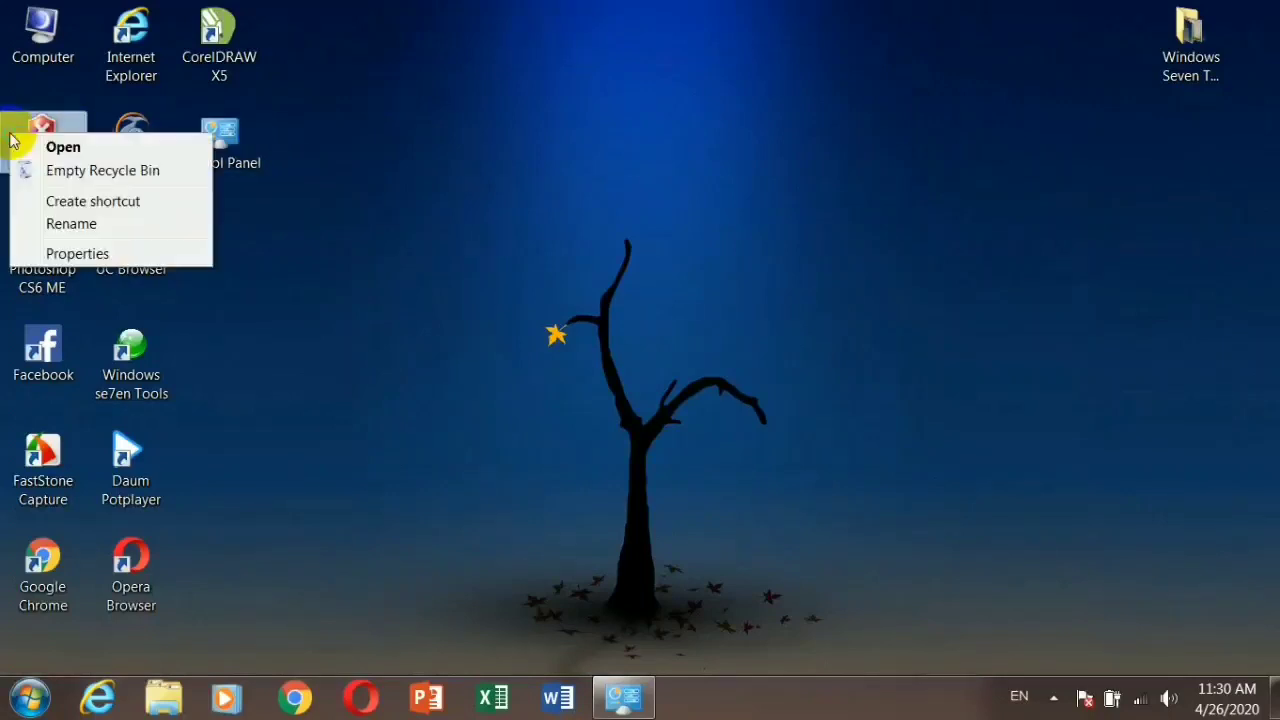
{"action": "left_click", "coordinate": [84, 172]}
{"action": "key", "text": "Return"}
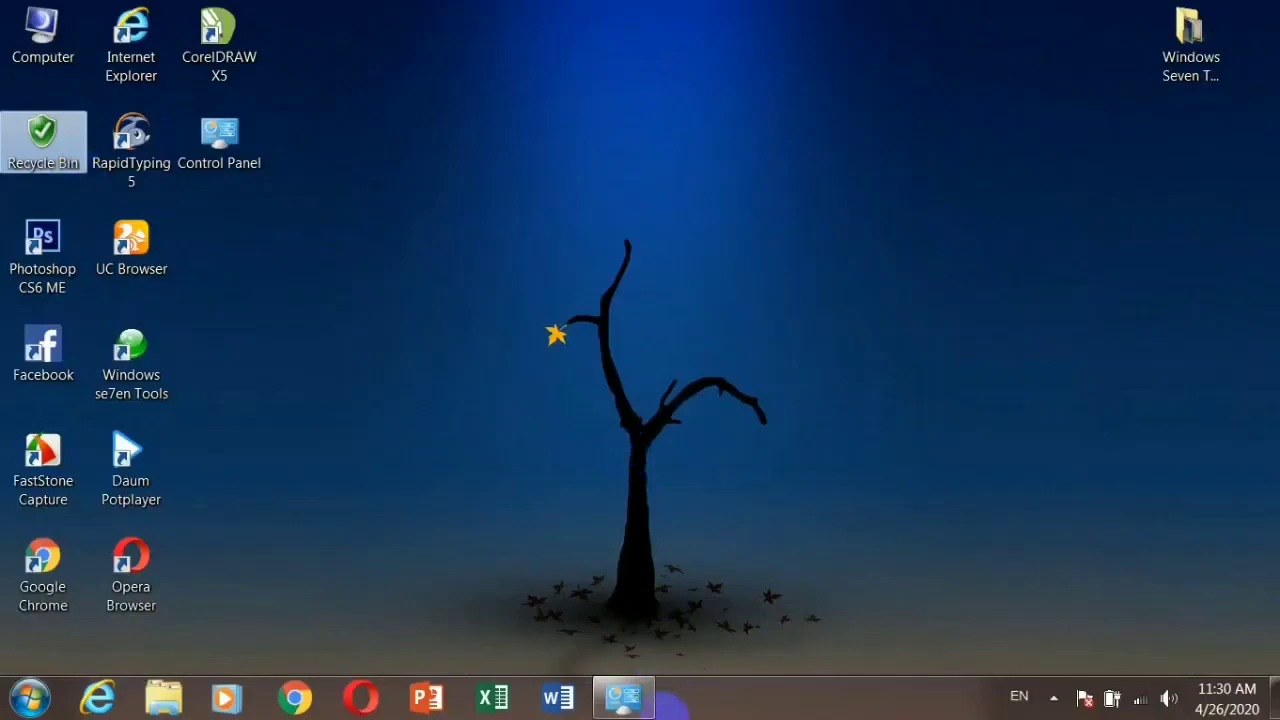
- Restore the default icon for Computer in the desktop icon settings and apply the change
{"action": "left_click", "coordinate": [625, 697]}
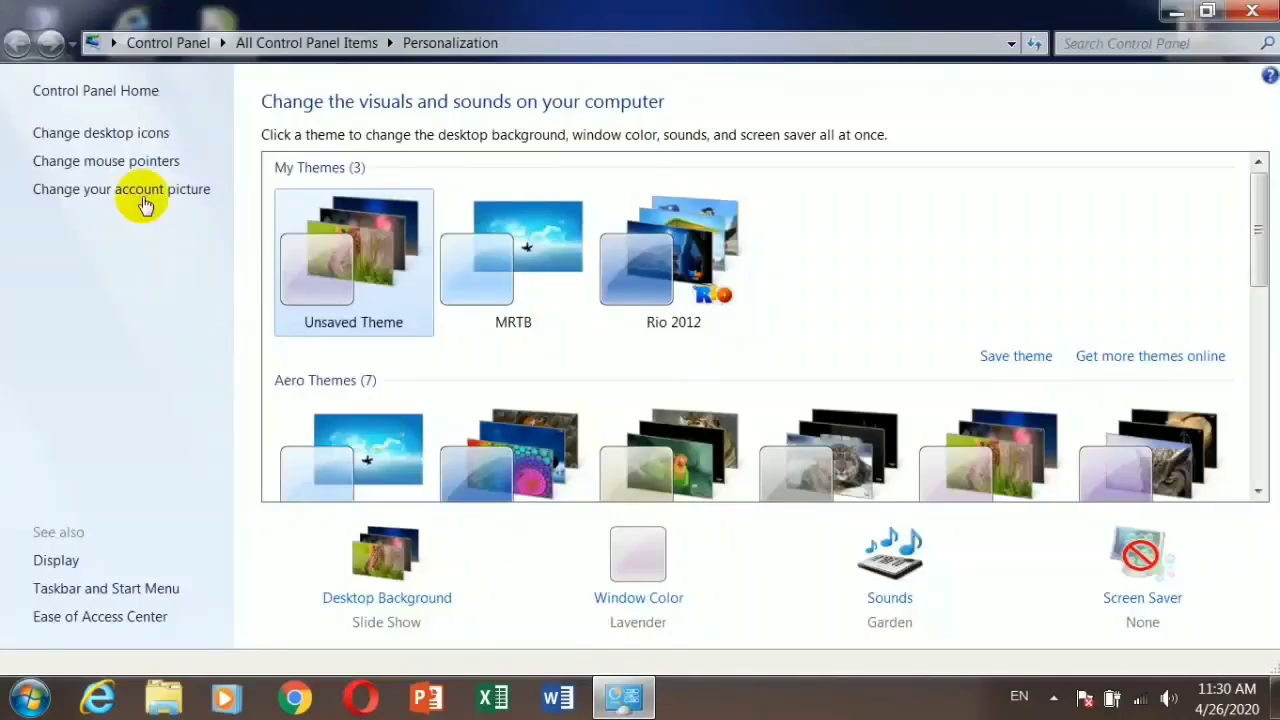
{"action": "left_click", "coordinate": [104, 133]}
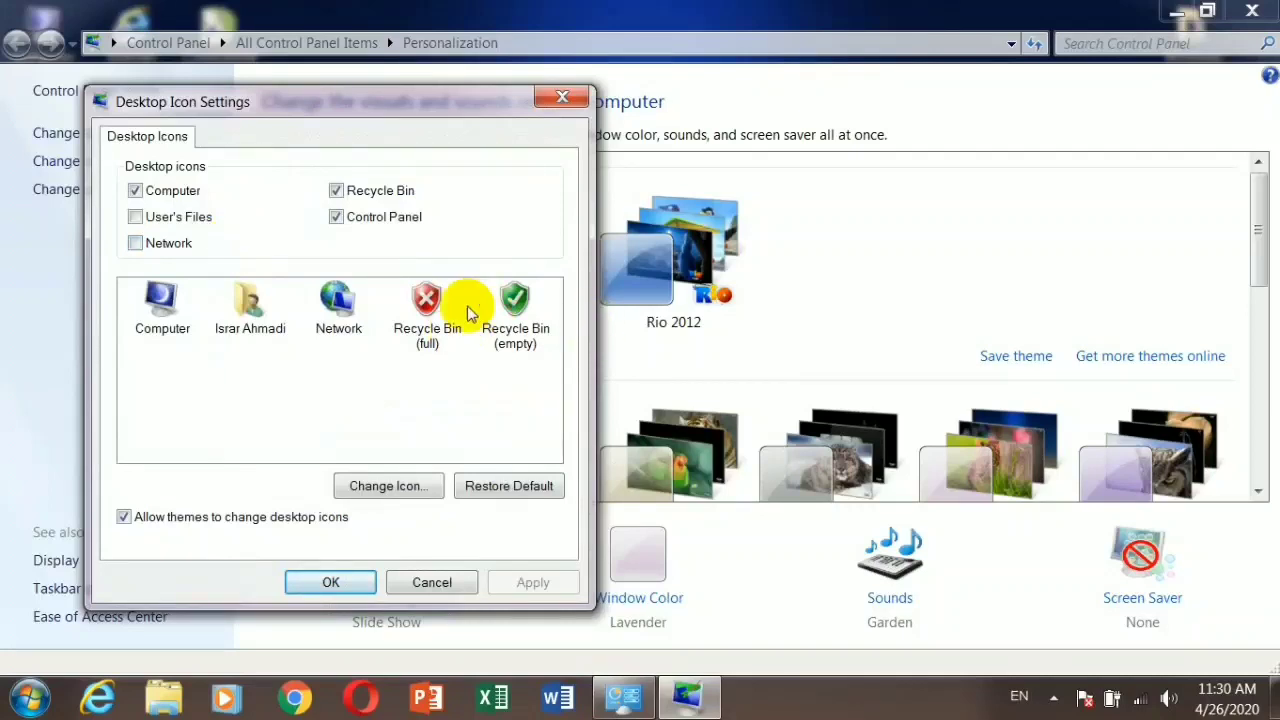
{"action": "left_click", "coordinate": [427, 298]}
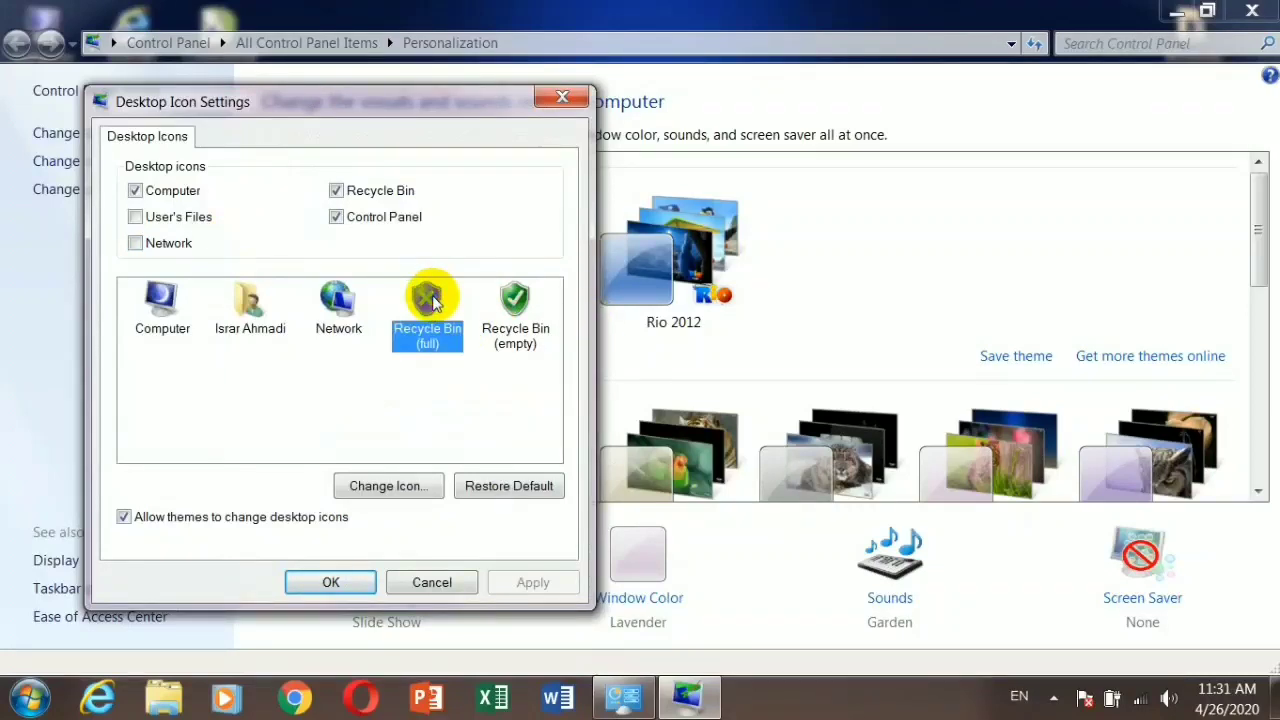
{"action": "left_click", "coordinate": [509, 409]}
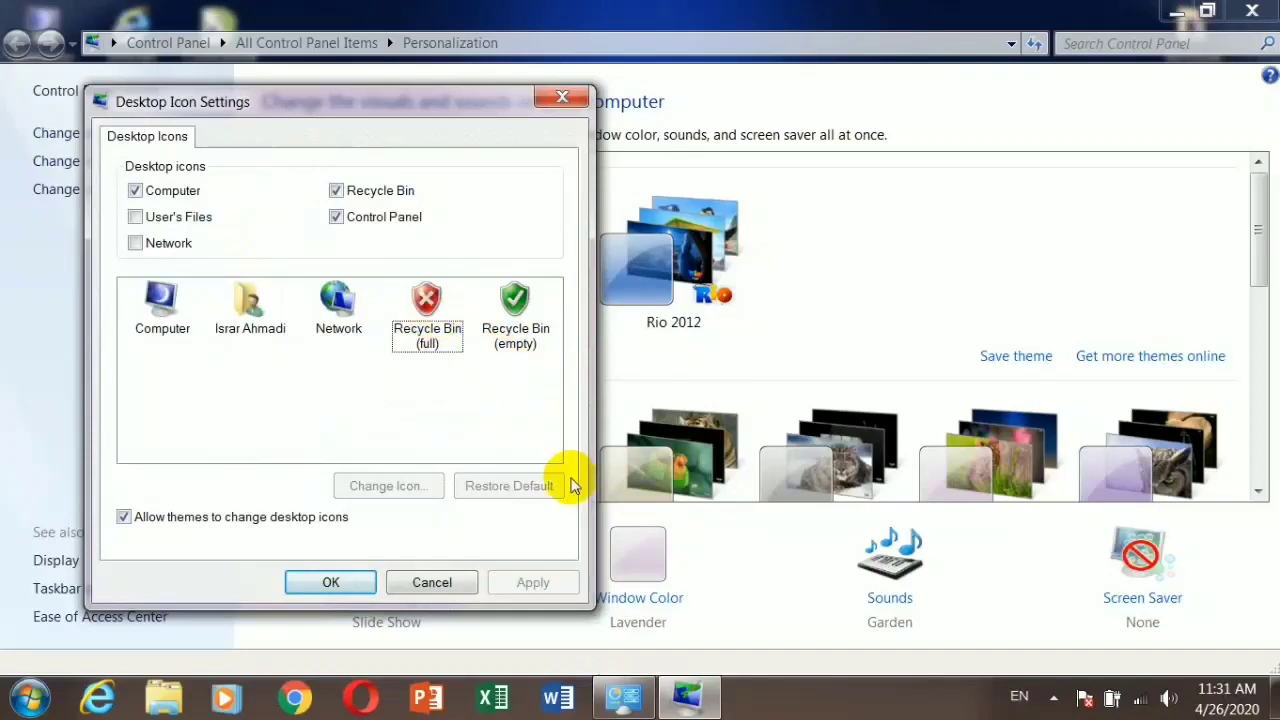
{"action": "left_click", "coordinate": [165, 310]}
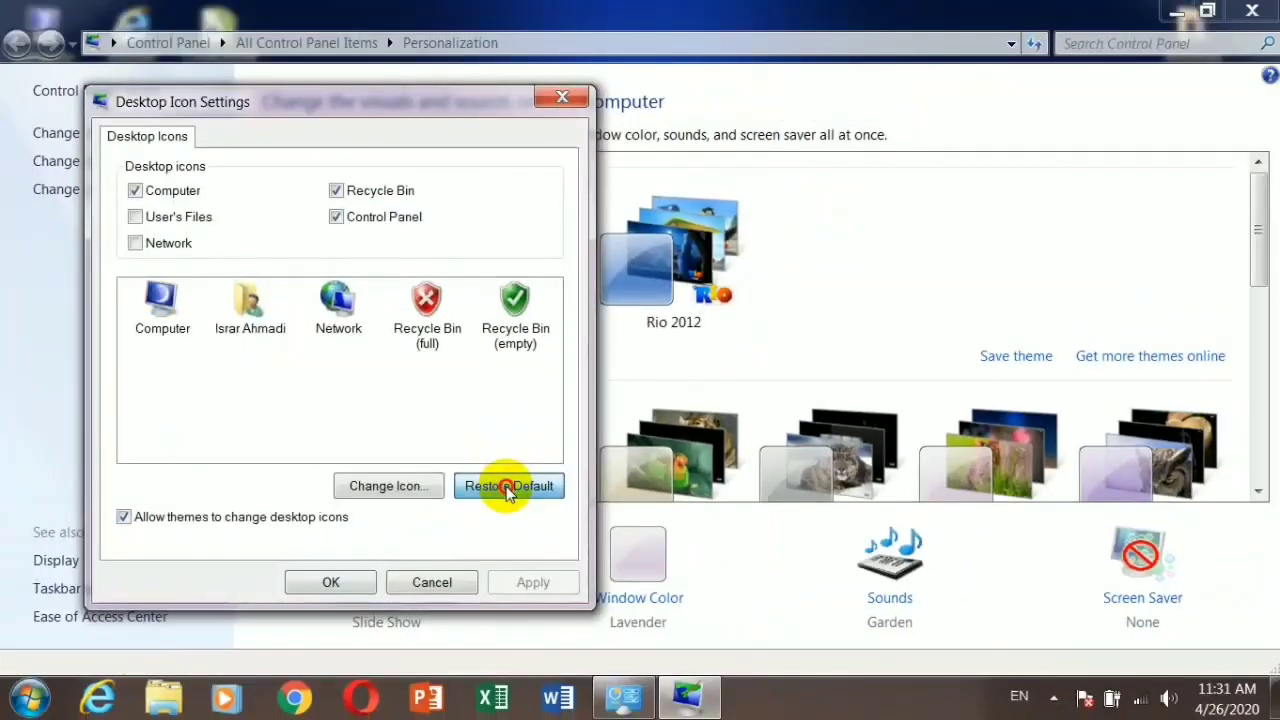
{"action": "left_click", "coordinate": [509, 496]}
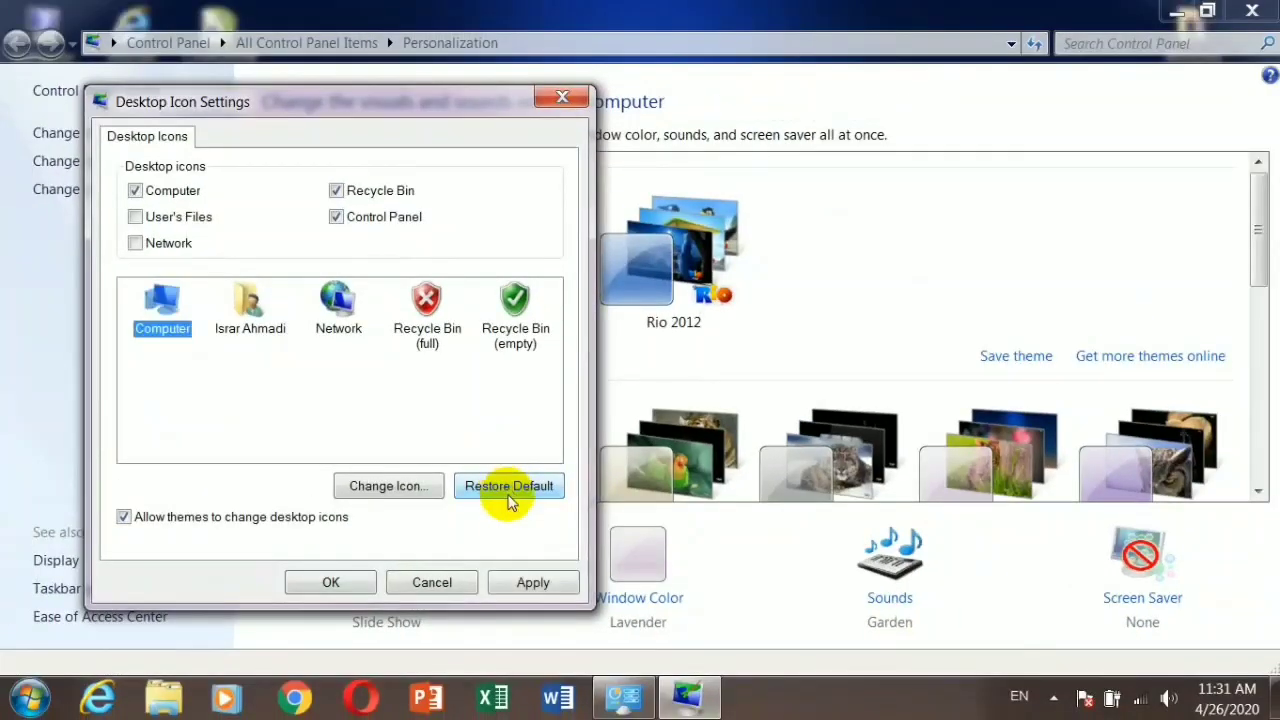
{"action": "left_click", "coordinate": [540, 578]}
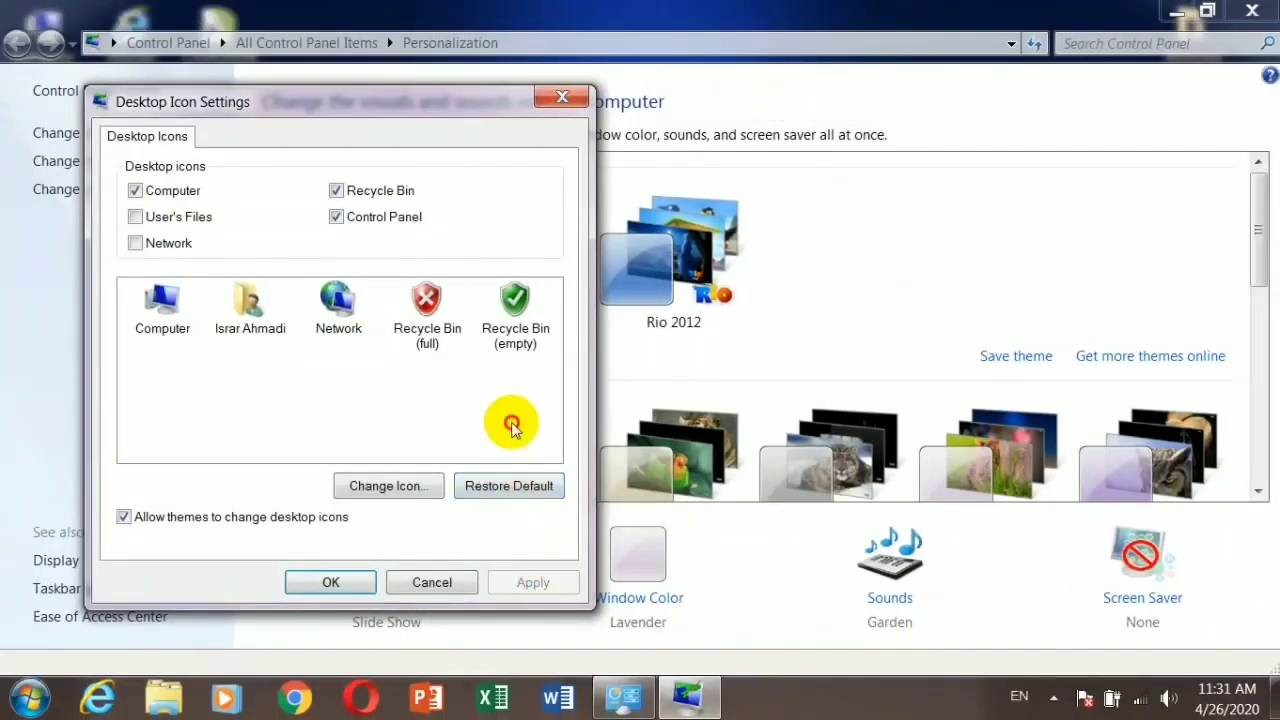
- Restore and apply the default icons for both Recycle Bin (full) and Recycle Bin (empty), and return to the desktop
{"action": "left_click", "coordinate": [145, 365]}
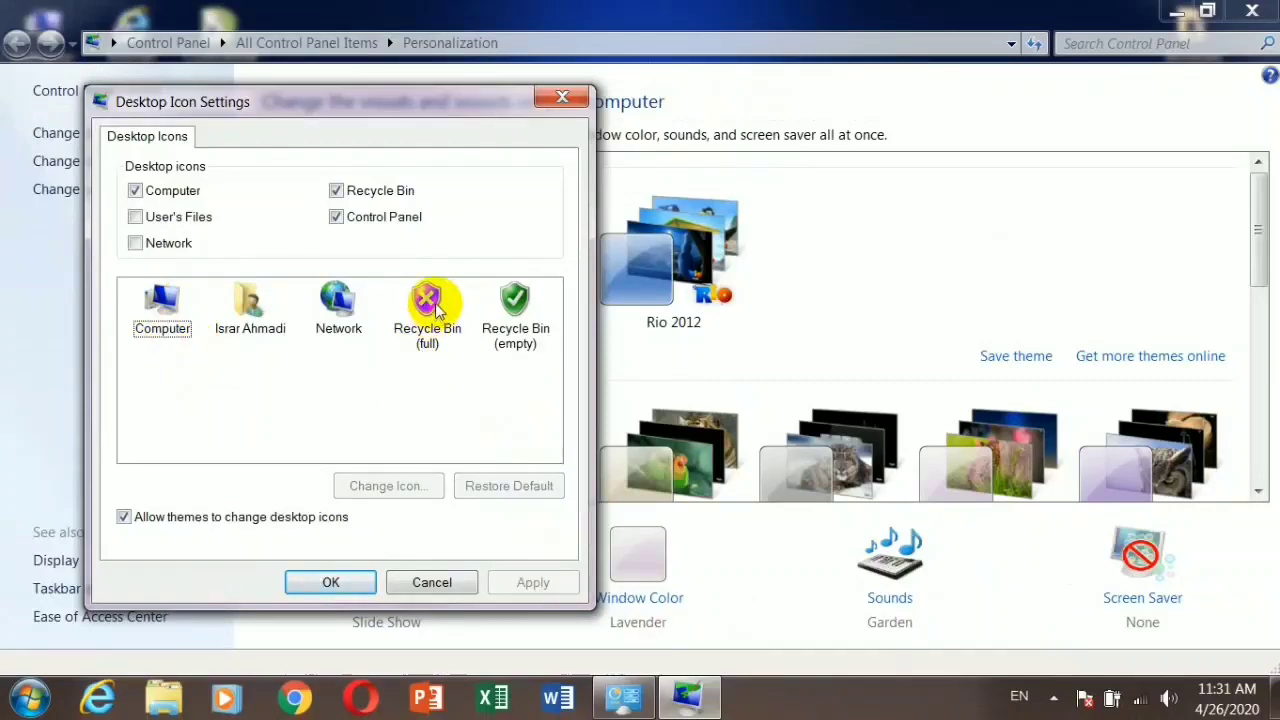
{"action": "left_click", "coordinate": [427, 303]}
{"action": "left_click", "coordinate": [497, 486]}
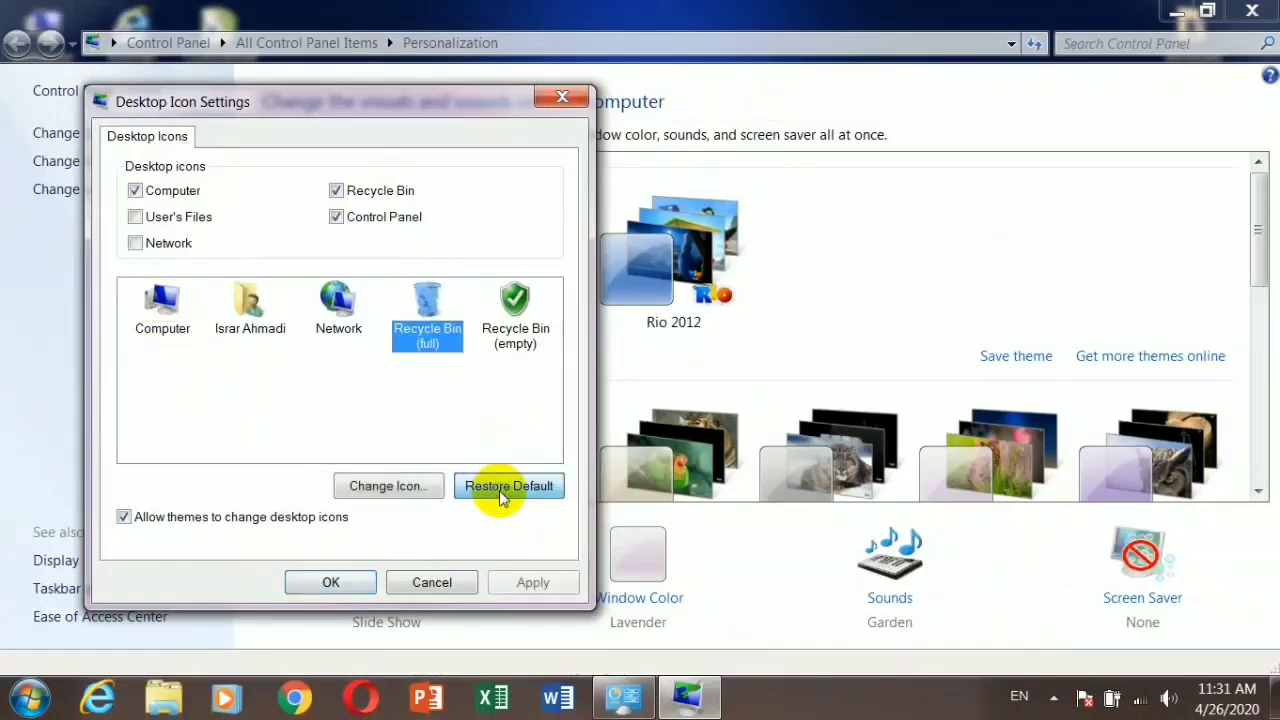
{"action": "left_click", "coordinate": [521, 583]}
{"action": "left_click", "coordinate": [512, 300]}
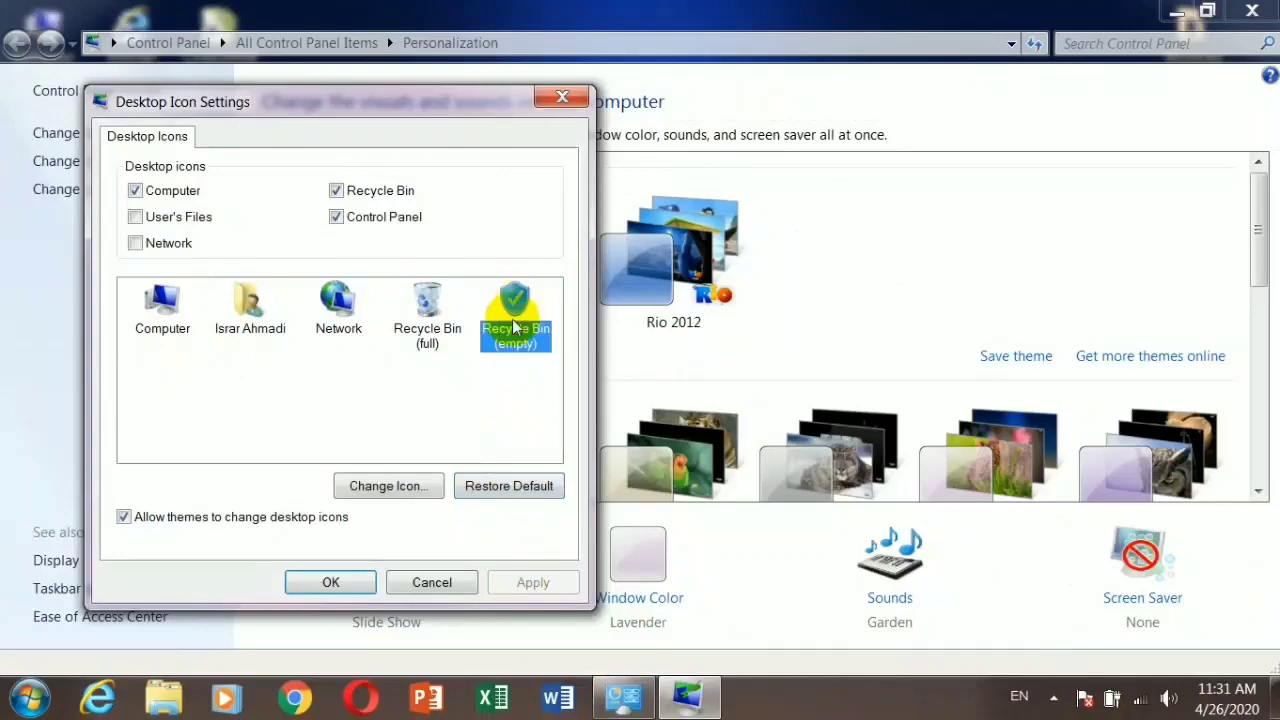
{"action": "left_click", "coordinate": [498, 490]}
{"action": "left_click", "coordinate": [521, 583]}
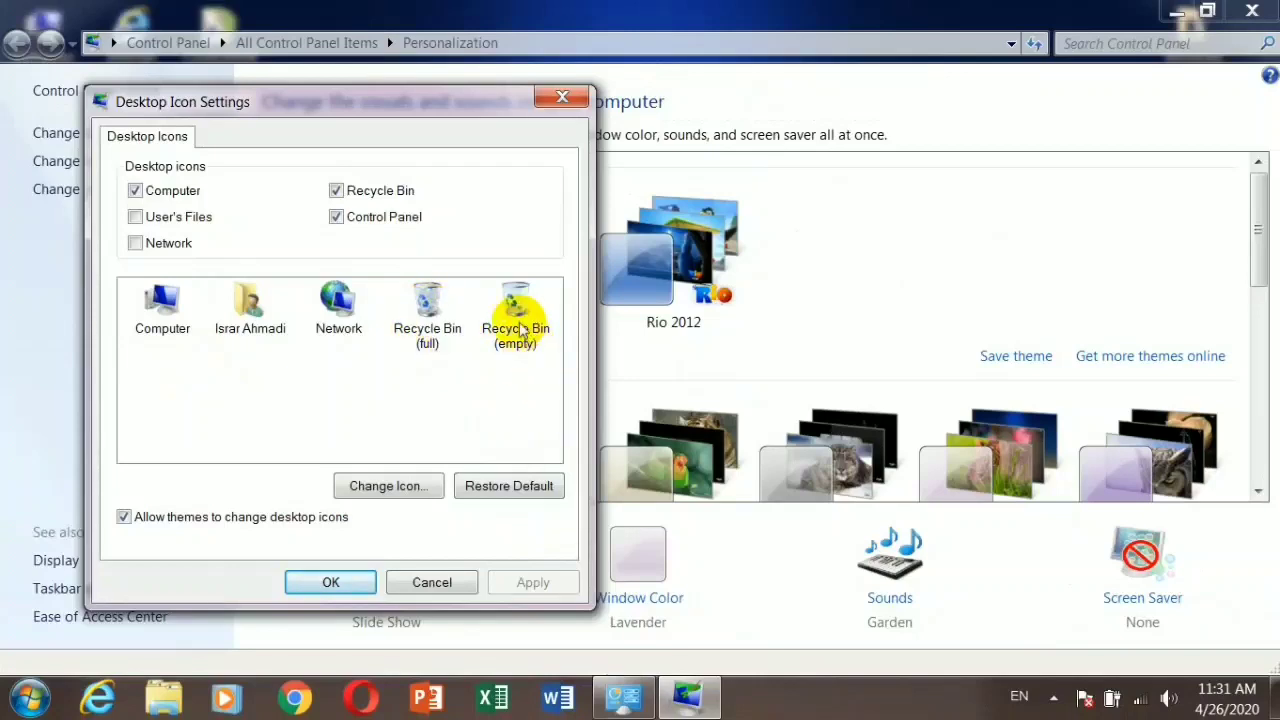
{"action": "left_click", "coordinate": [432, 565]}
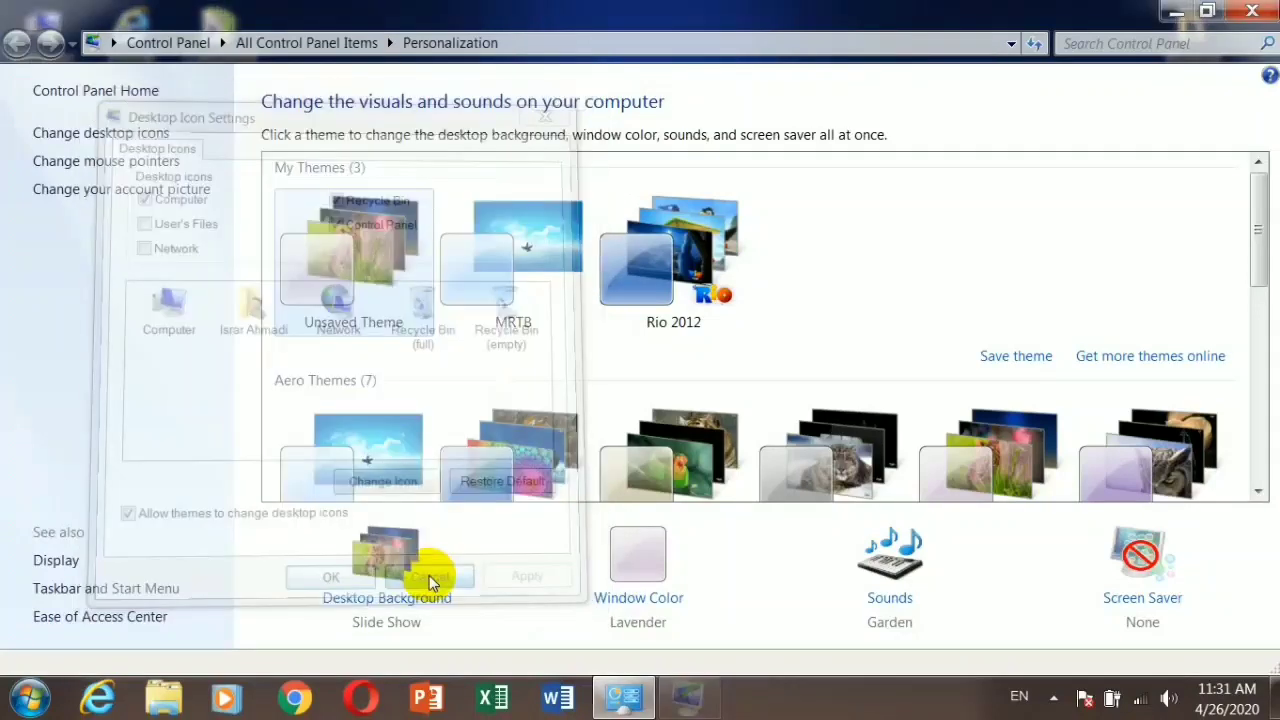
{"action": "left_click", "coordinate": [1176, 12]}
- Refresh the desktop, create a new folder with its default name, and move it to the Recycle Bin
{"action": "right_click", "coordinate": [344, 110]}
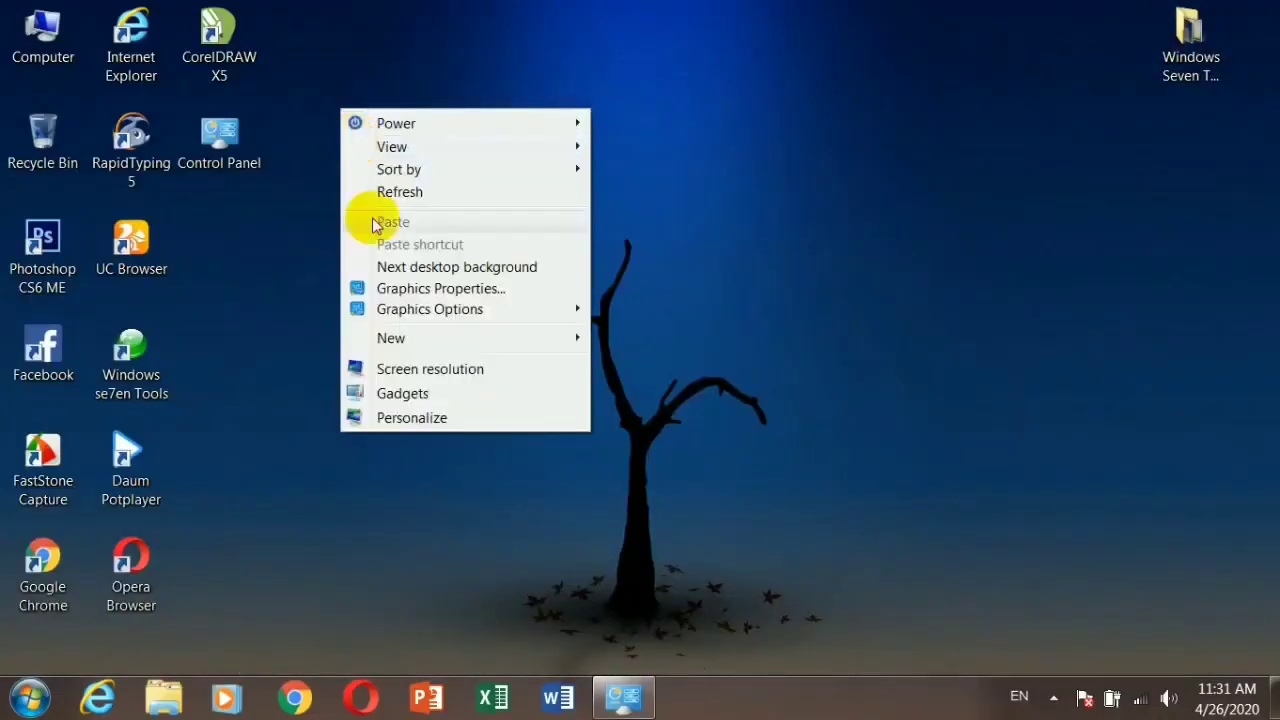
{"action": "left_click", "coordinate": [385, 192]}
{"action": "right_click", "coordinate": [478, 82]}
{"action": "mouse_move", "coordinate": [677, 310]}
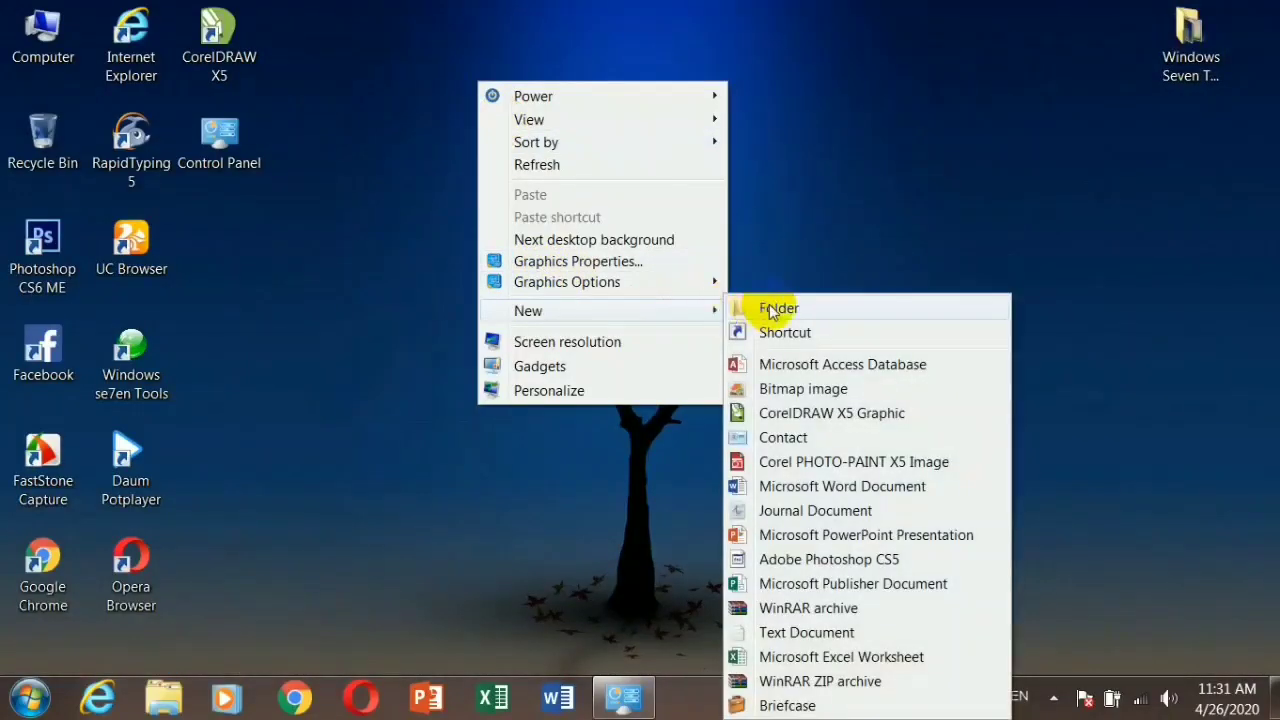
{"action": "left_click", "coordinate": [777, 306]}
{"action": "right_click", "coordinate": [466, 142]}
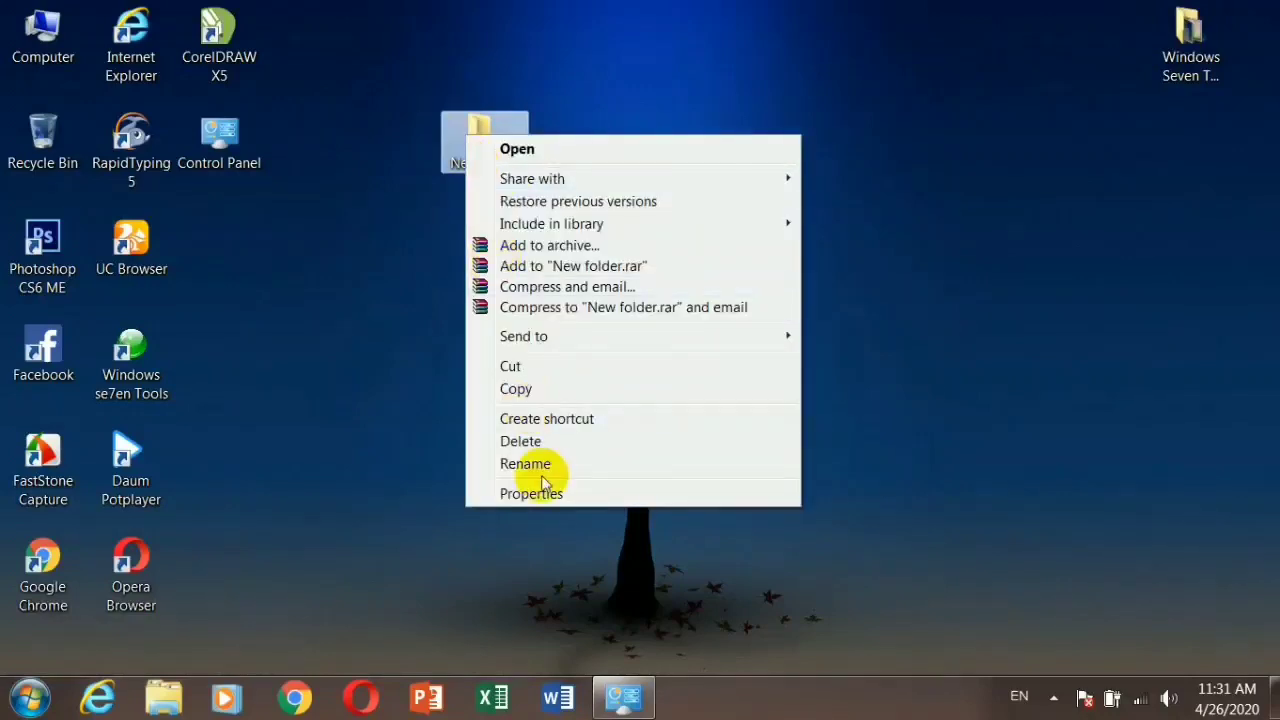
{"action": "left_click", "coordinate": [551, 443]}
{"action": "left_click", "coordinate": [738, 430]}
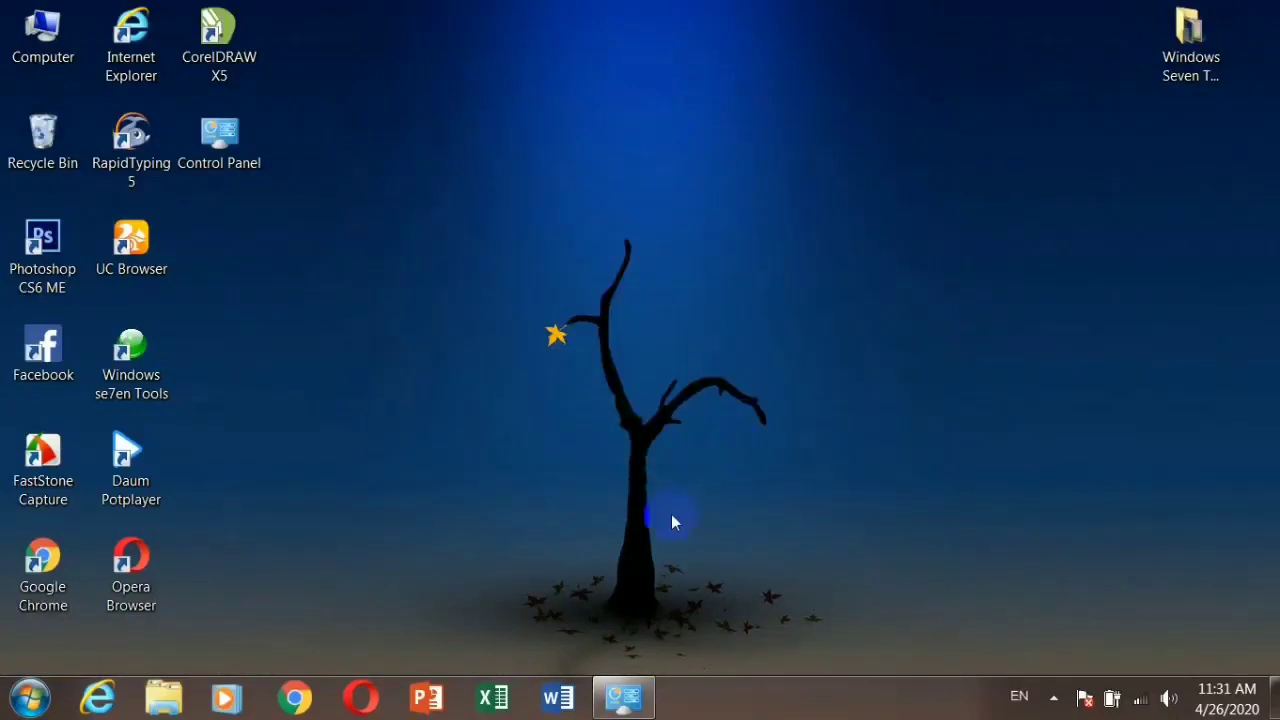
- Empty the Recycle Bin to permanently delete the new folder, and clear the icon selection
{"action": "right_click", "coordinate": [36, 170]}
{"action": "left_click", "coordinate": [57, 180]}
{"action": "key", "text": "Return"}
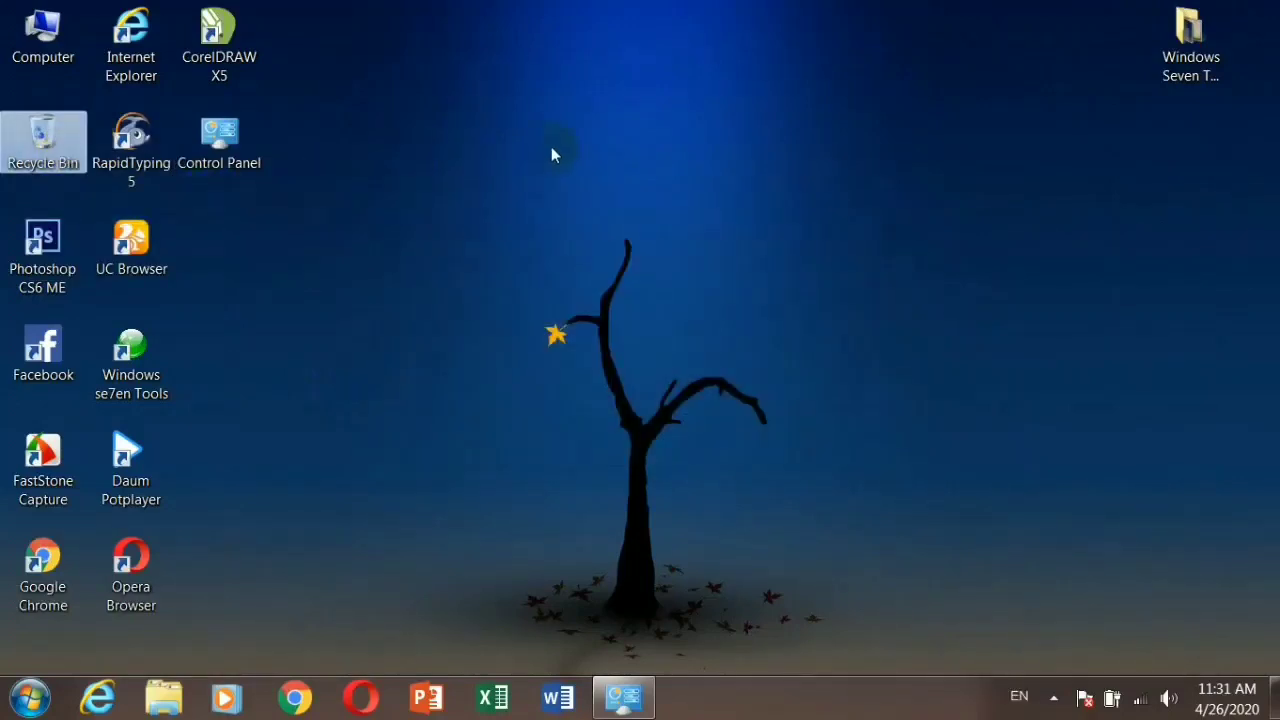
{"action": "left_click", "coordinate": [526, 103]}
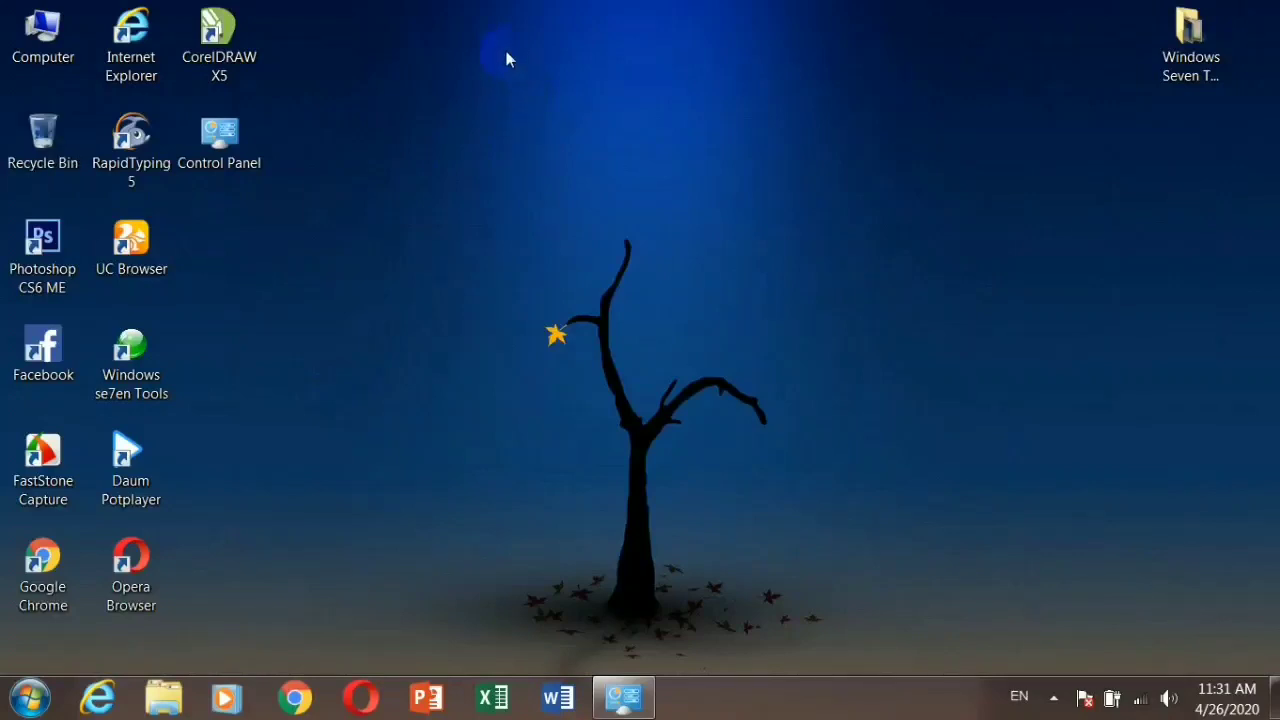
- Change the Computer icon to the monitor with a crescent moon from imageres.dll, apply it, and return to the desktop
{"action": "left_click", "coordinate": [623, 697]}
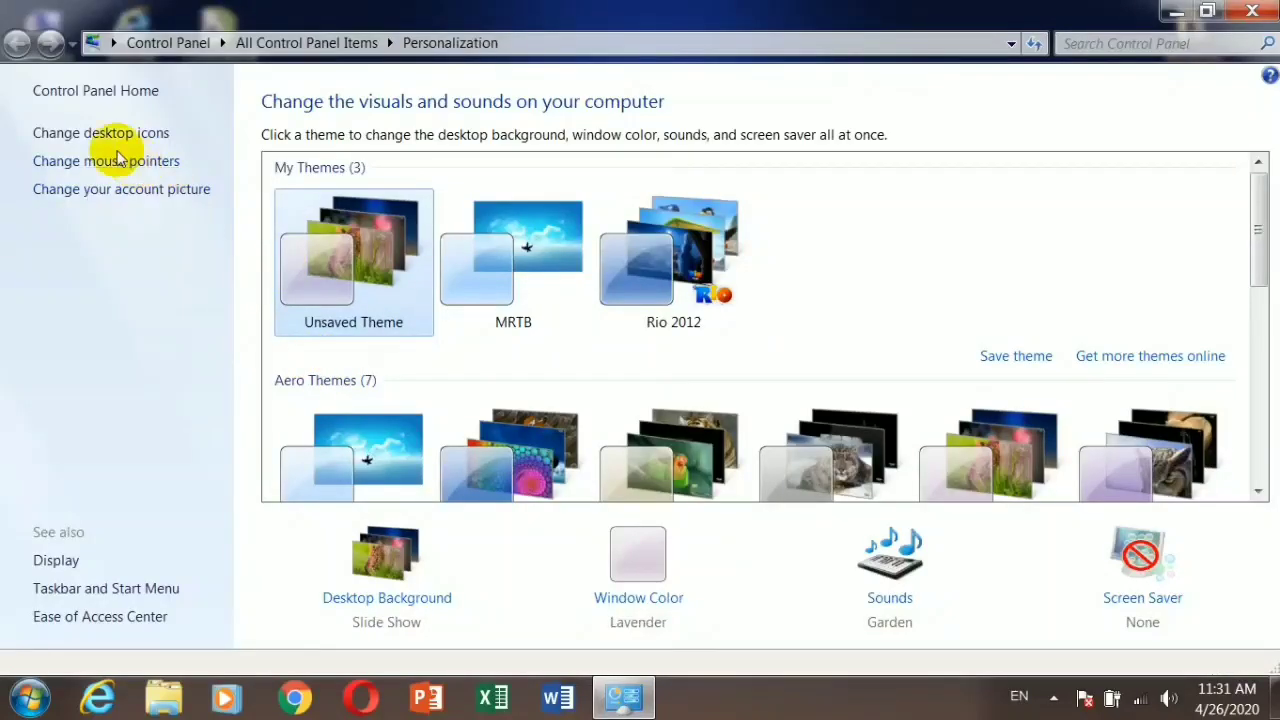
{"action": "left_click", "coordinate": [108, 136]}
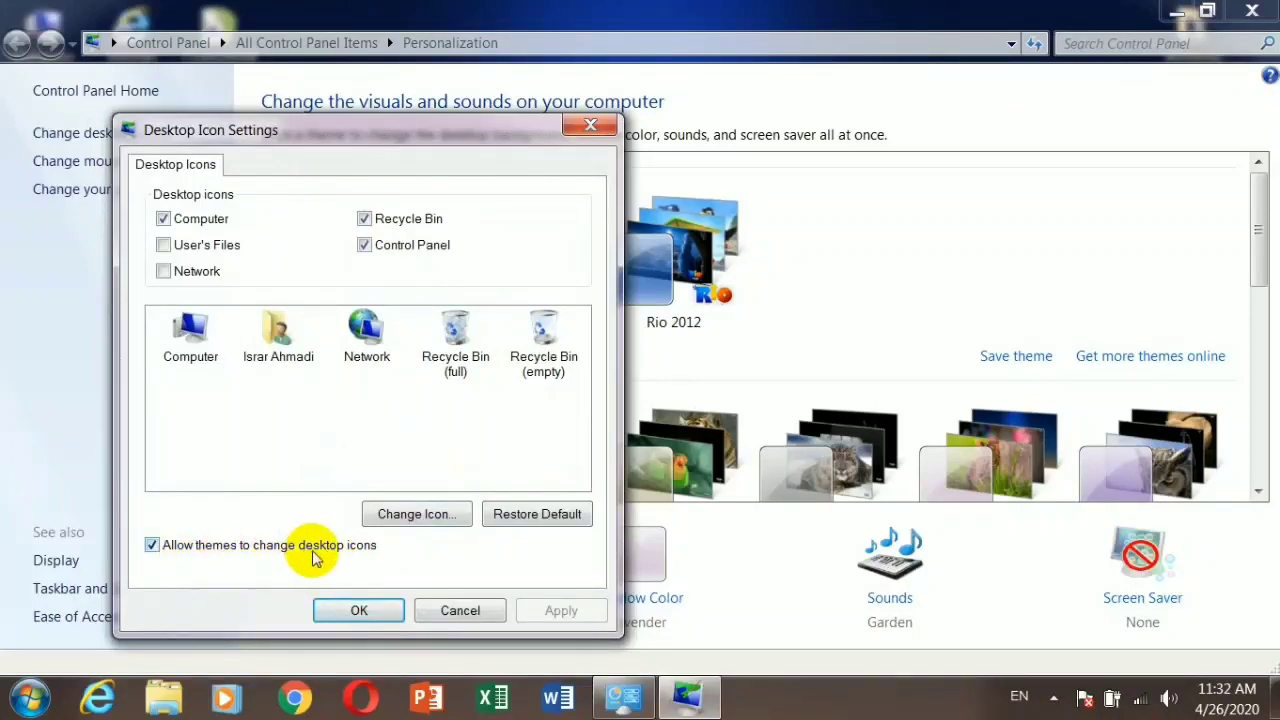
{"action": "left_click", "coordinate": [189, 328]}
{"action": "left_click", "coordinate": [425, 514]}
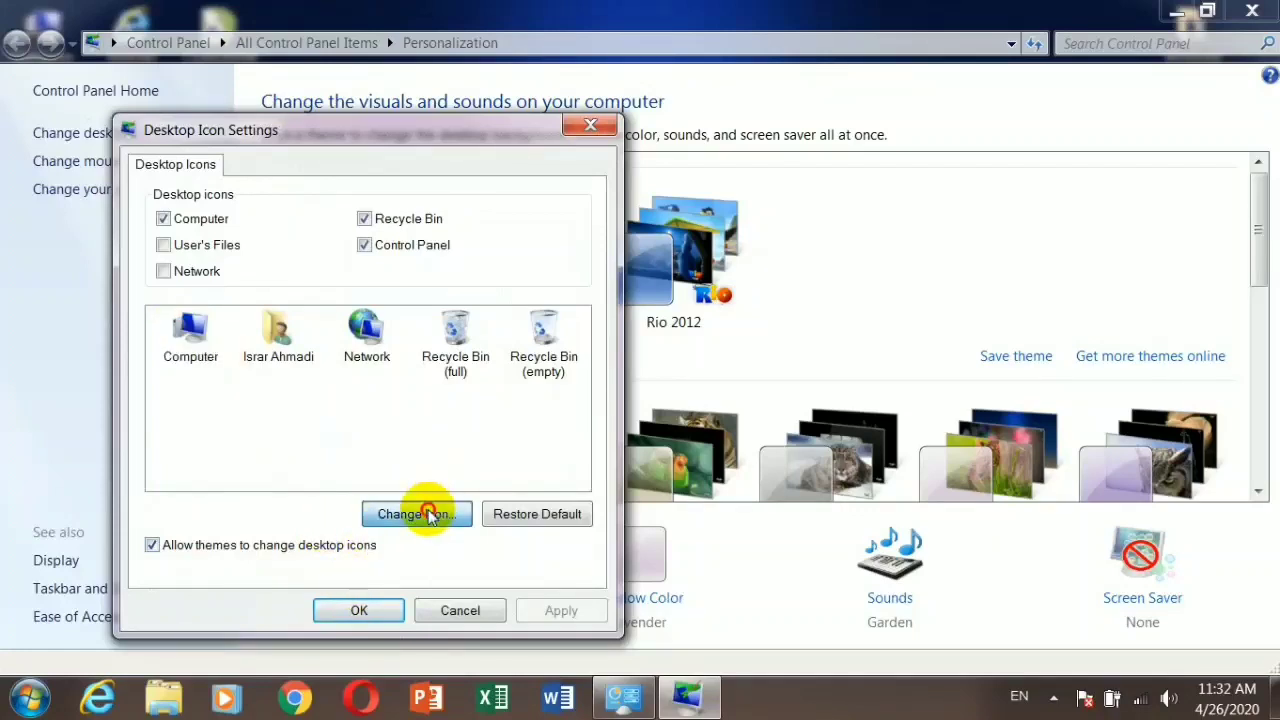
{"action": "left_click", "coordinate": [391, 368]}
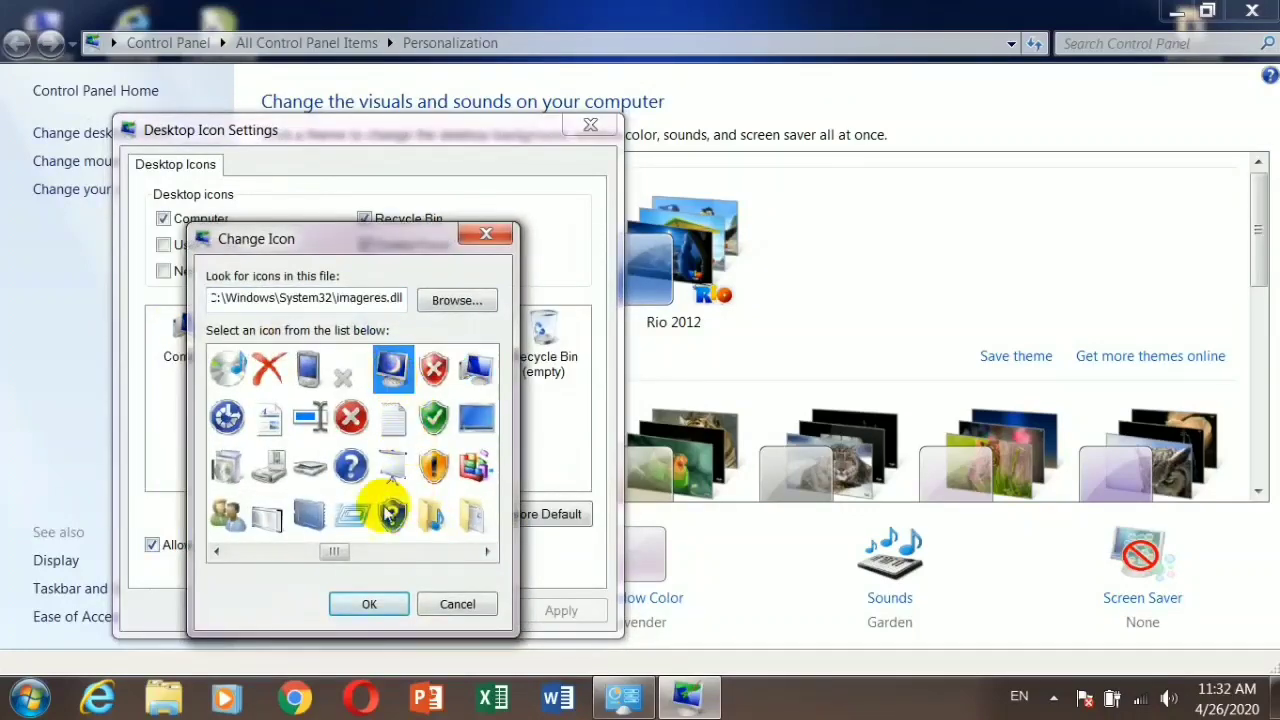
{"action": "left_click", "coordinate": [376, 603]}
{"action": "left_click", "coordinate": [561, 610]}
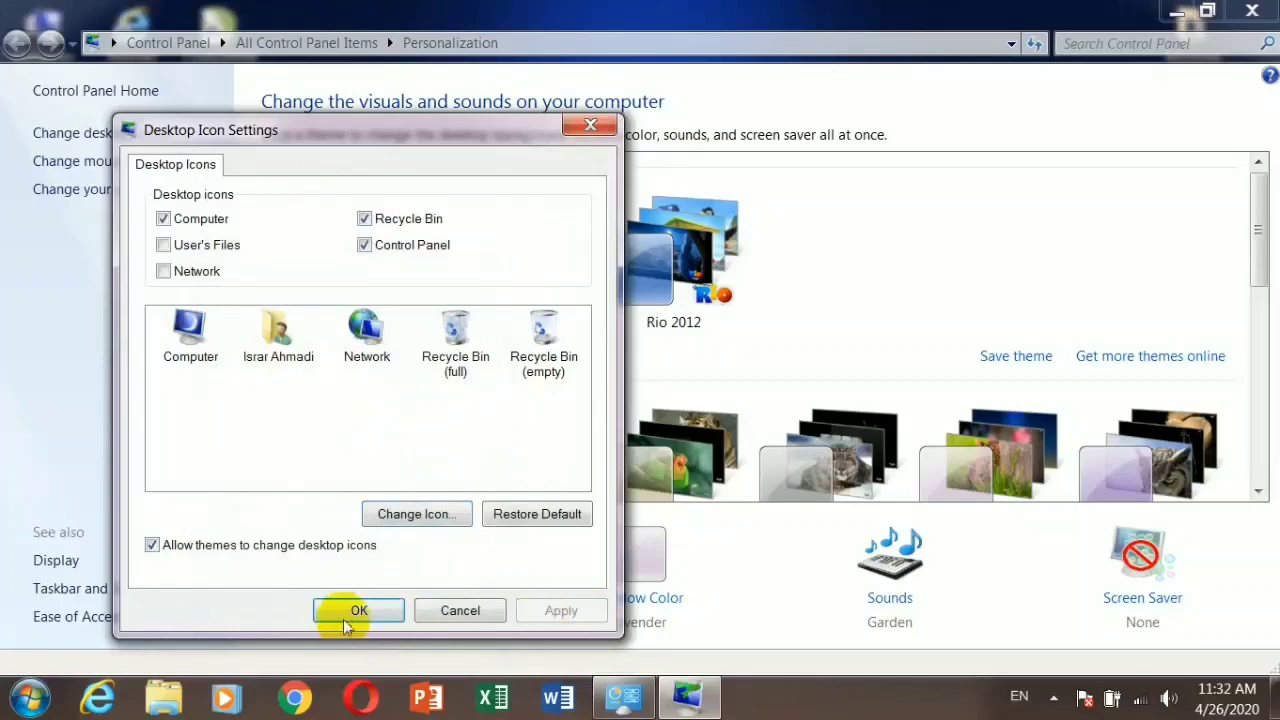
{"action": "left_click", "coordinate": [356, 610]}
{"action": "left_click", "coordinate": [598, 702]}
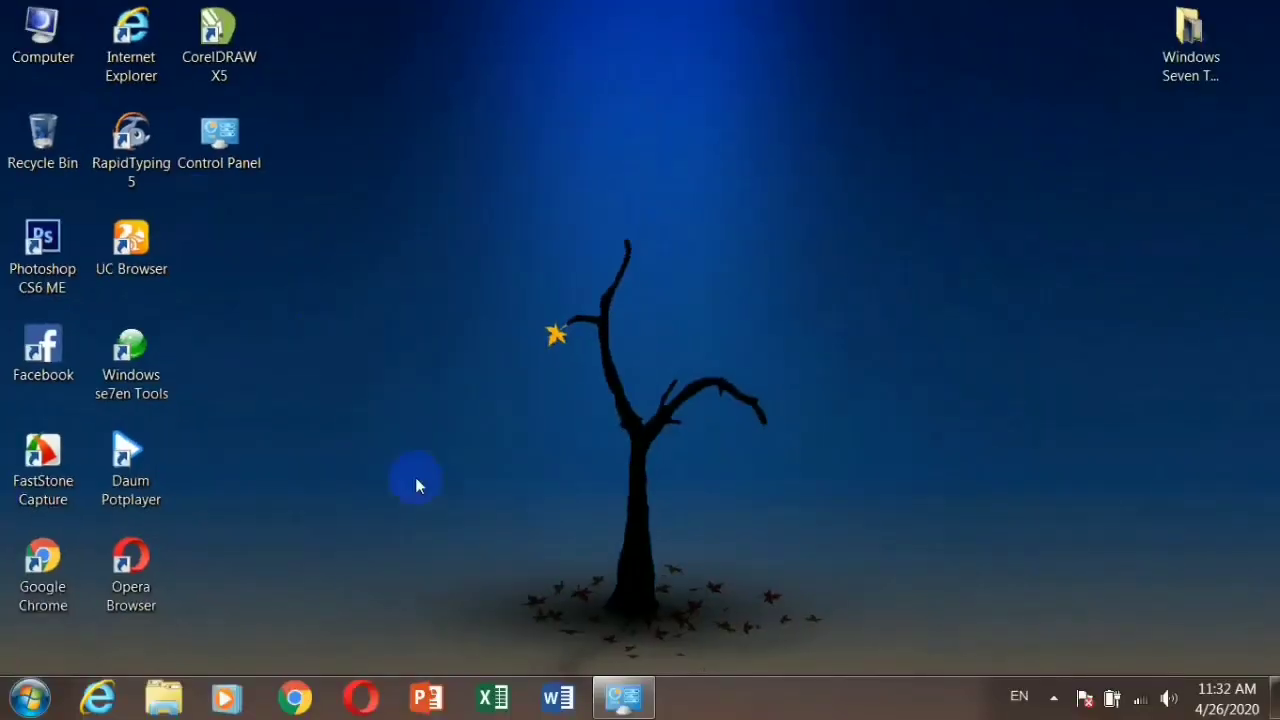
- Review the desktop icon settings with theme changes allowed, close them unchanged, and apply the first Aero theme
{"action": "left_click", "coordinate": [623, 698]}
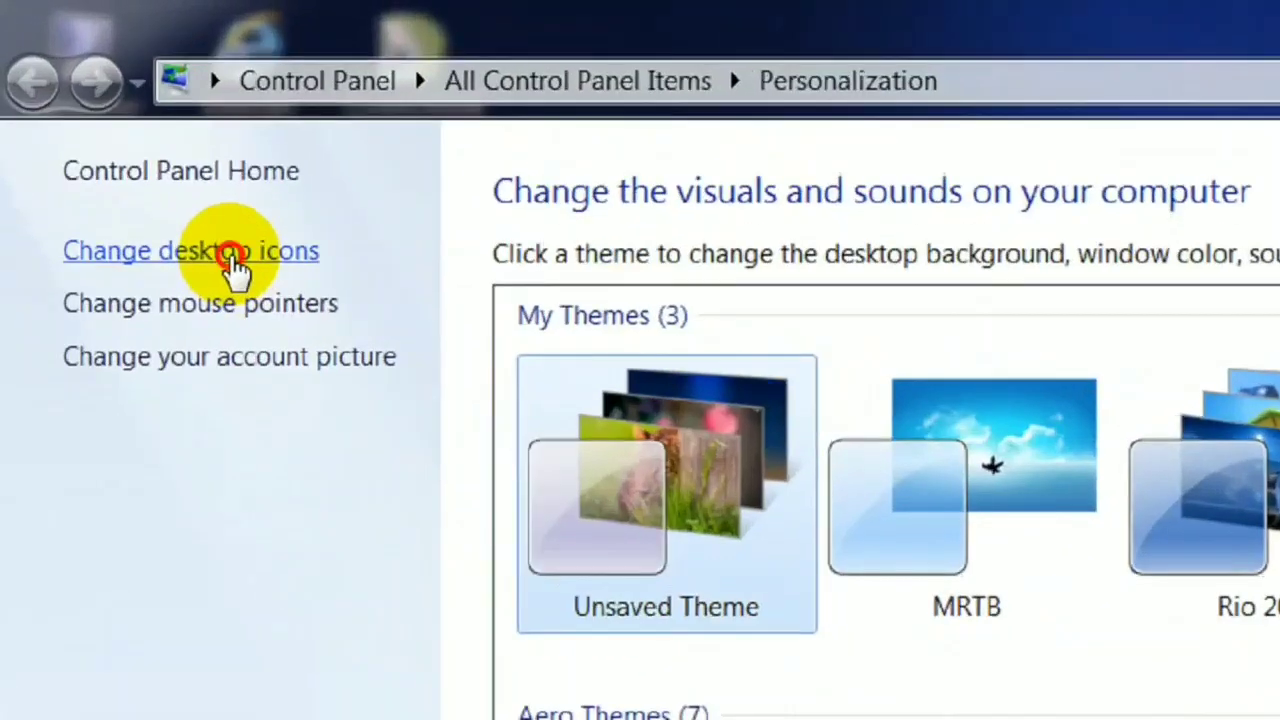
{"action": "left_click", "coordinate": [124, 138]}
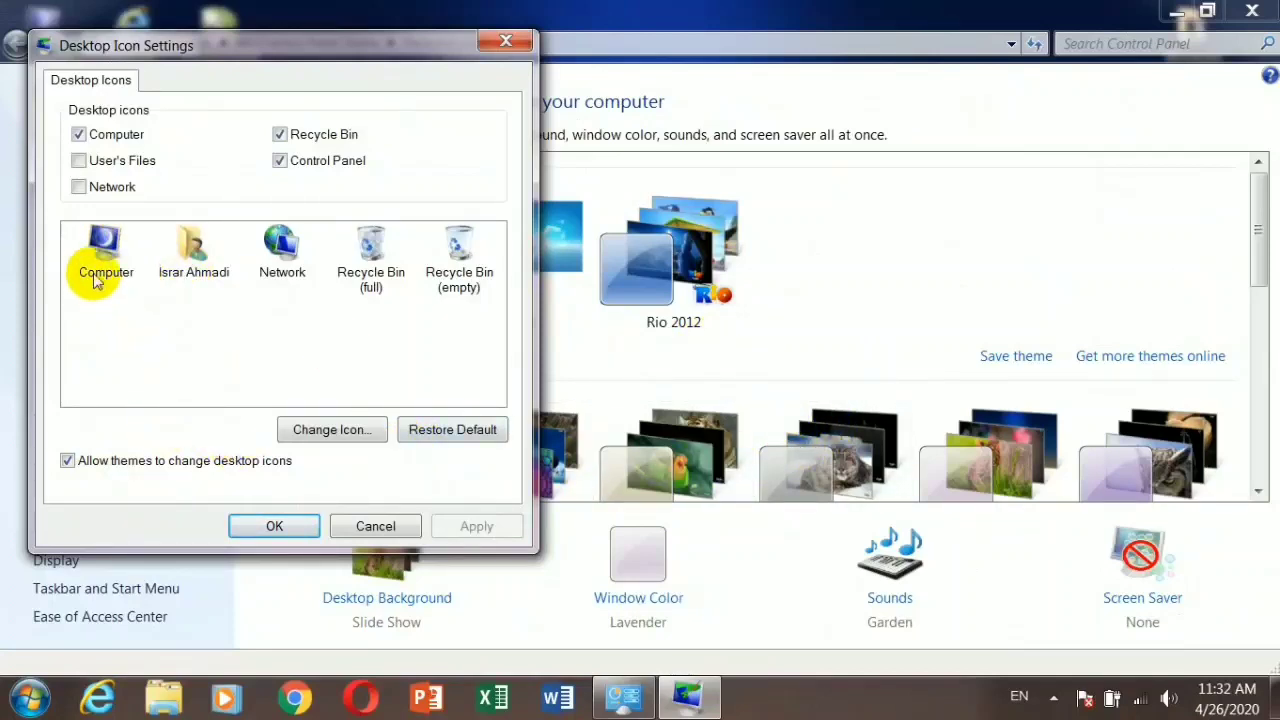
{"action": "left_click", "coordinate": [355, 524]}
{"action": "left_click", "coordinate": [366, 455]}
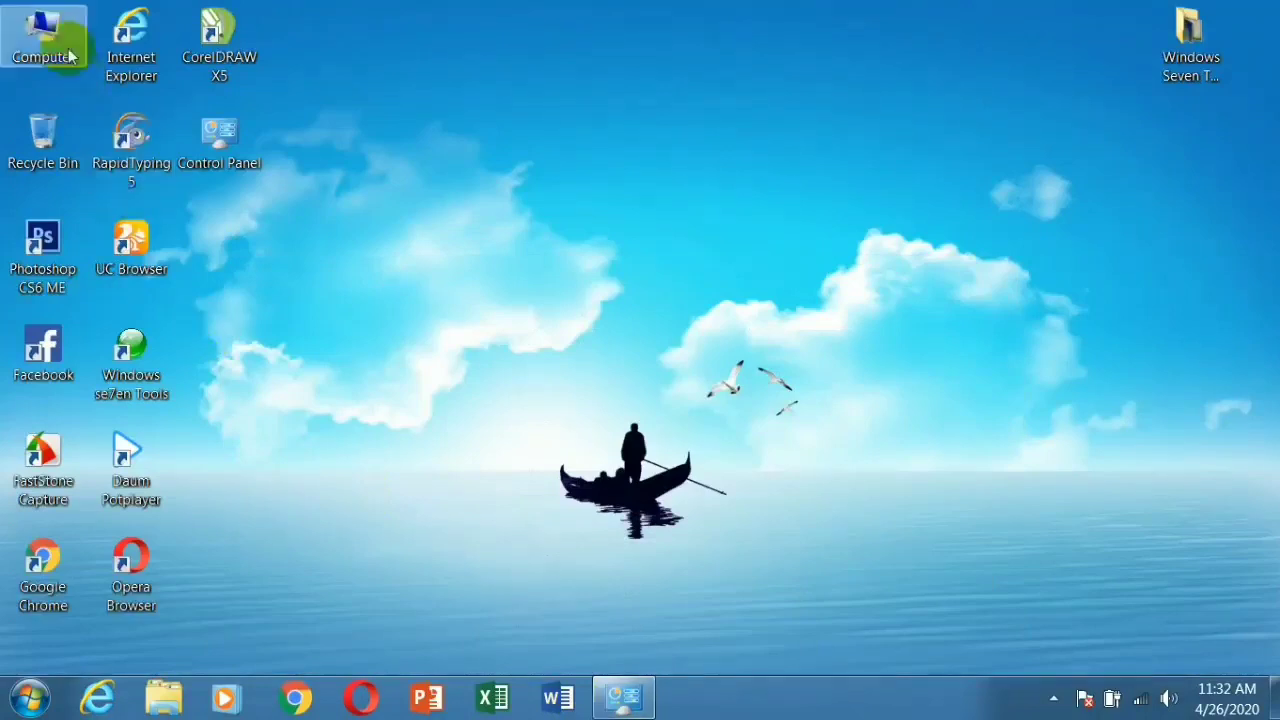
- Reopen the desktop icon settings and set the Computer icon back to the crescent-moon monitor from imageres.dll
{"action": "left_click", "coordinate": [612, 696]}
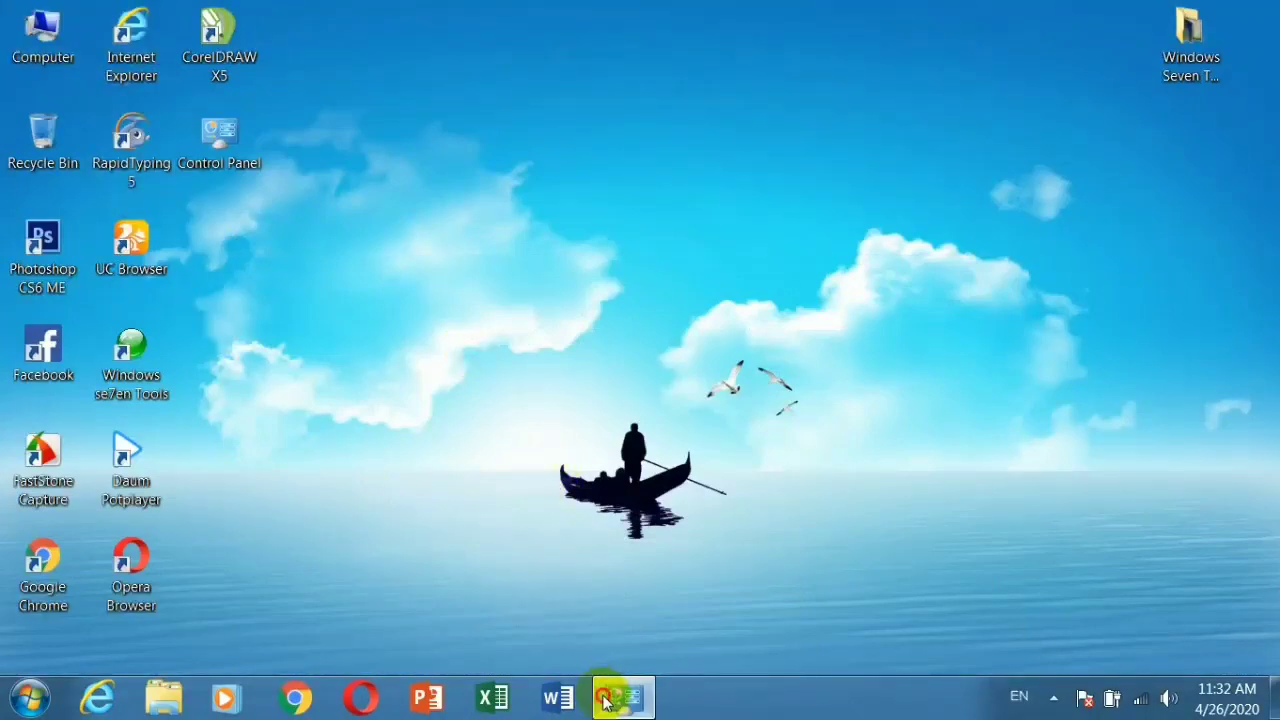
{"action": "left_click", "coordinate": [79, 134]}
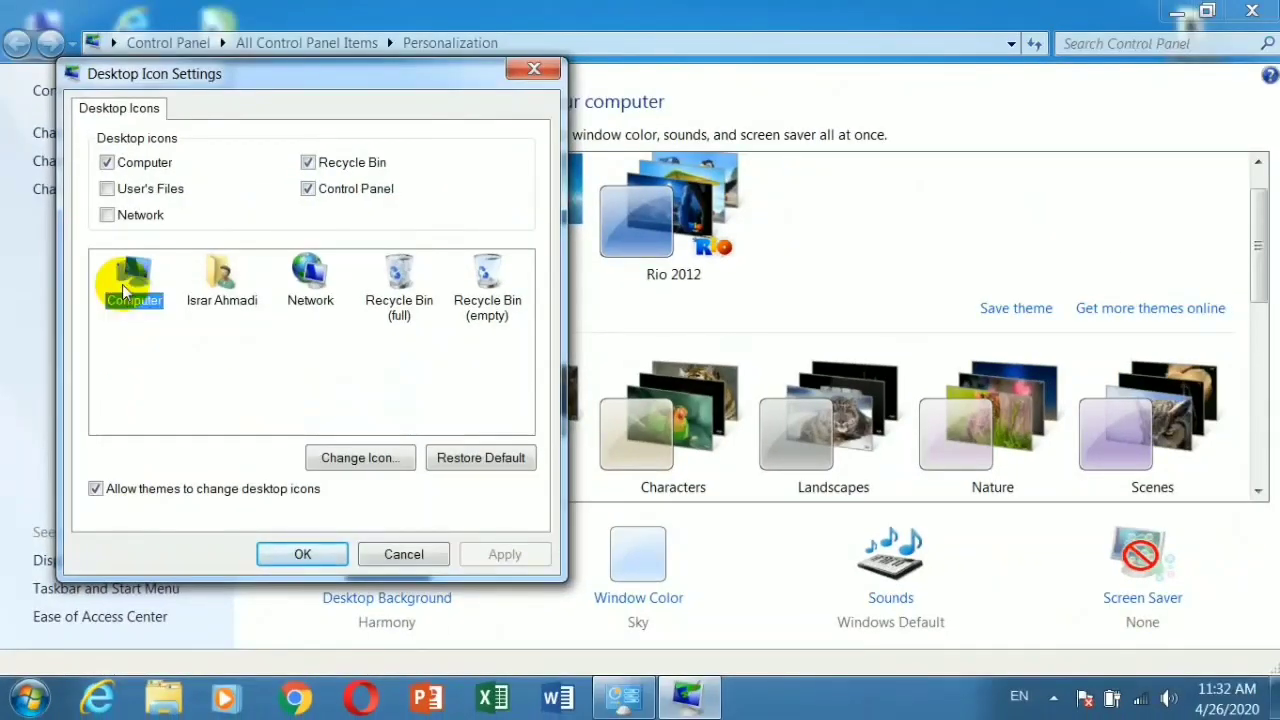
{"action": "left_click", "coordinate": [352, 458]}
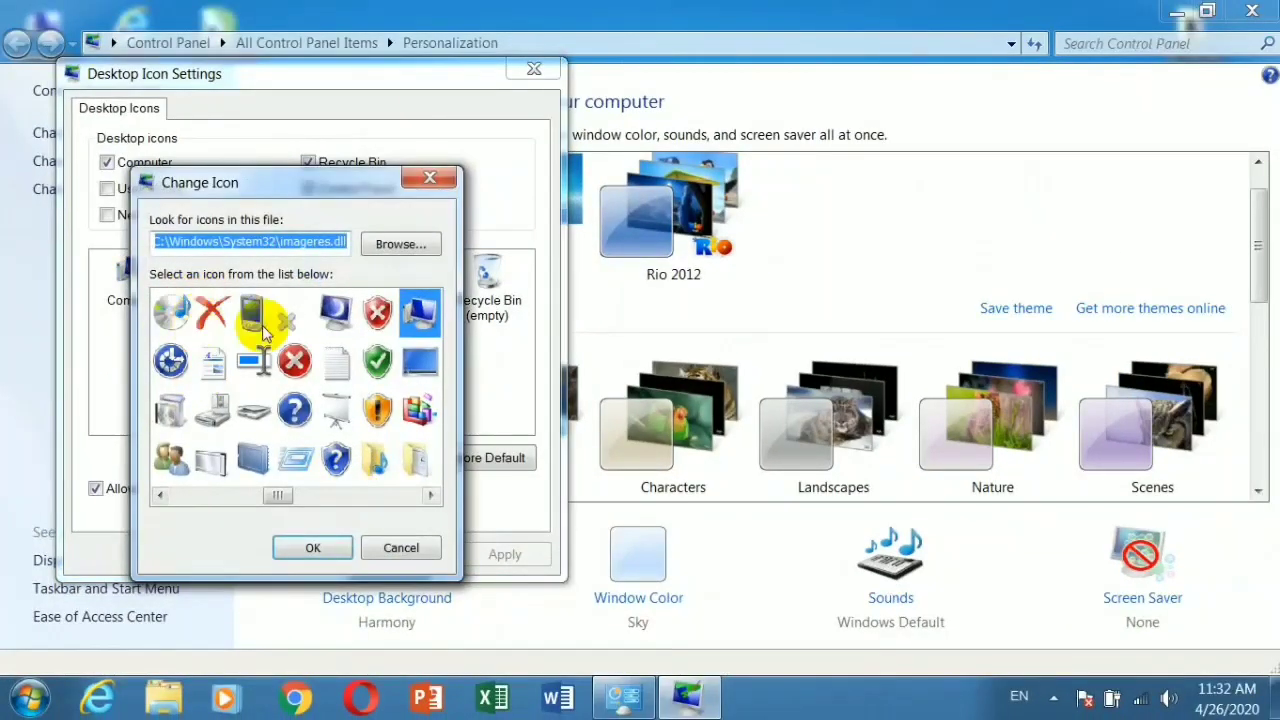
{"action": "left_click", "coordinate": [325, 314]}
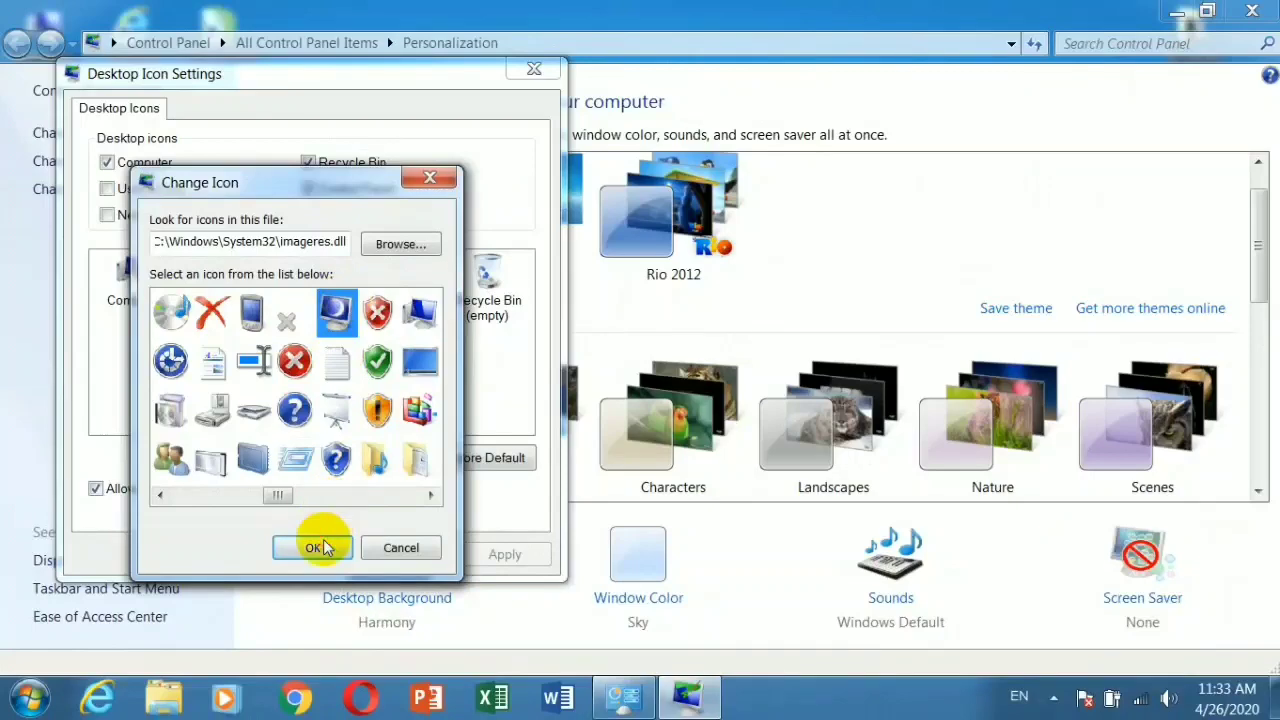
{"action": "left_click", "coordinate": [322, 548]}
{"action": "left_click", "coordinate": [490, 554]}
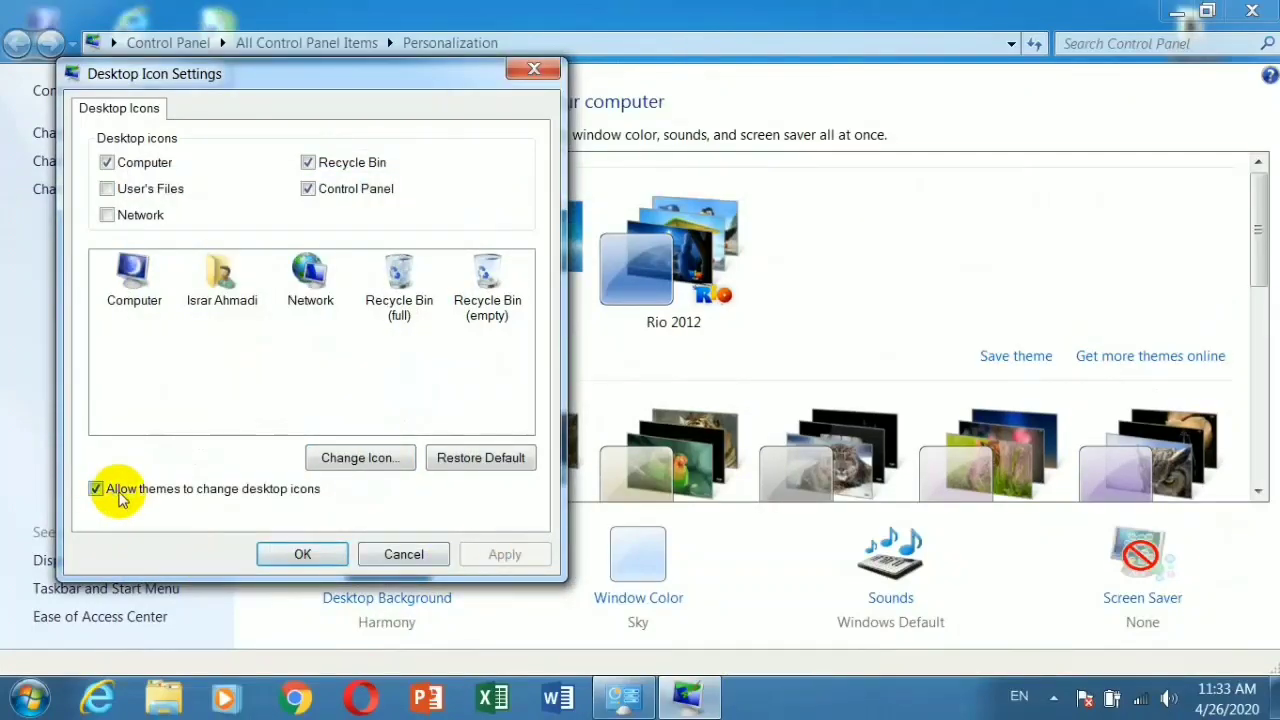
- Disallow themes from changing desktop icons, then apply the MRTB theme and return to the desktop
{"action": "left_click", "coordinate": [97, 489]}
{"action": "left_click", "coordinate": [508, 556]}
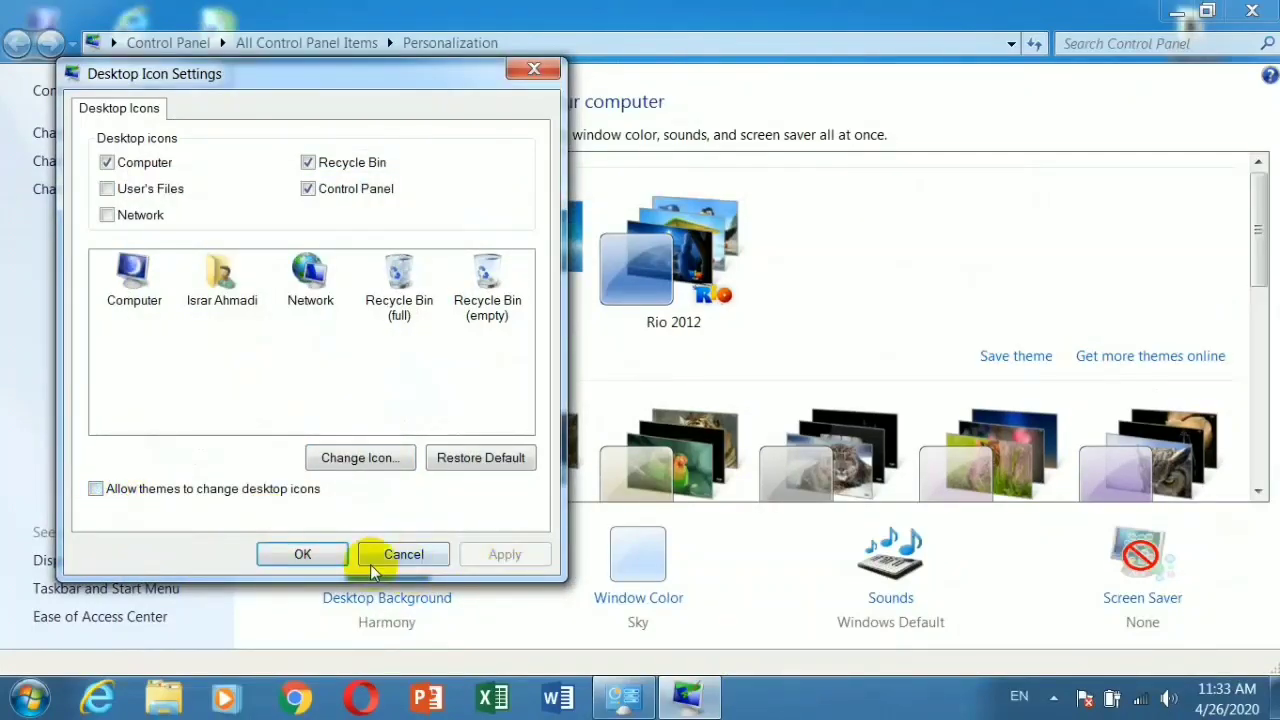
{"action": "left_click", "coordinate": [320, 556]}
{"action": "left_click", "coordinate": [500, 286]}
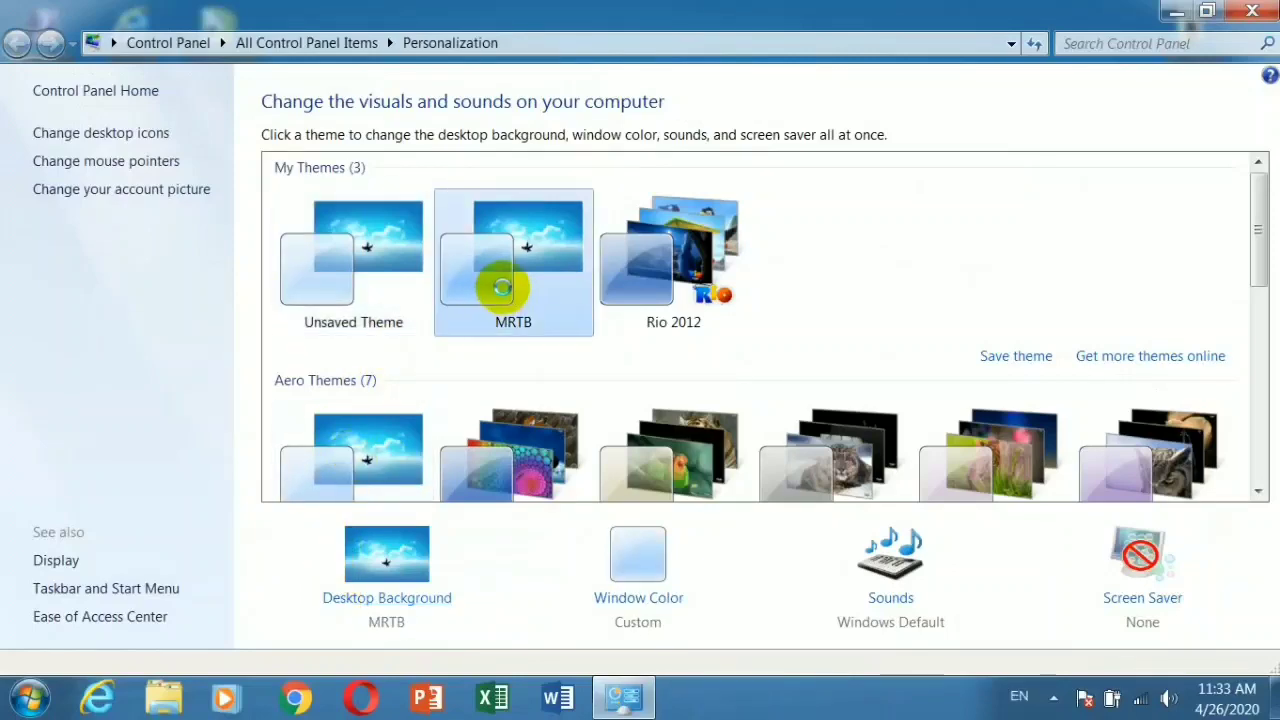
{"action": "left_click", "coordinate": [622, 697]}
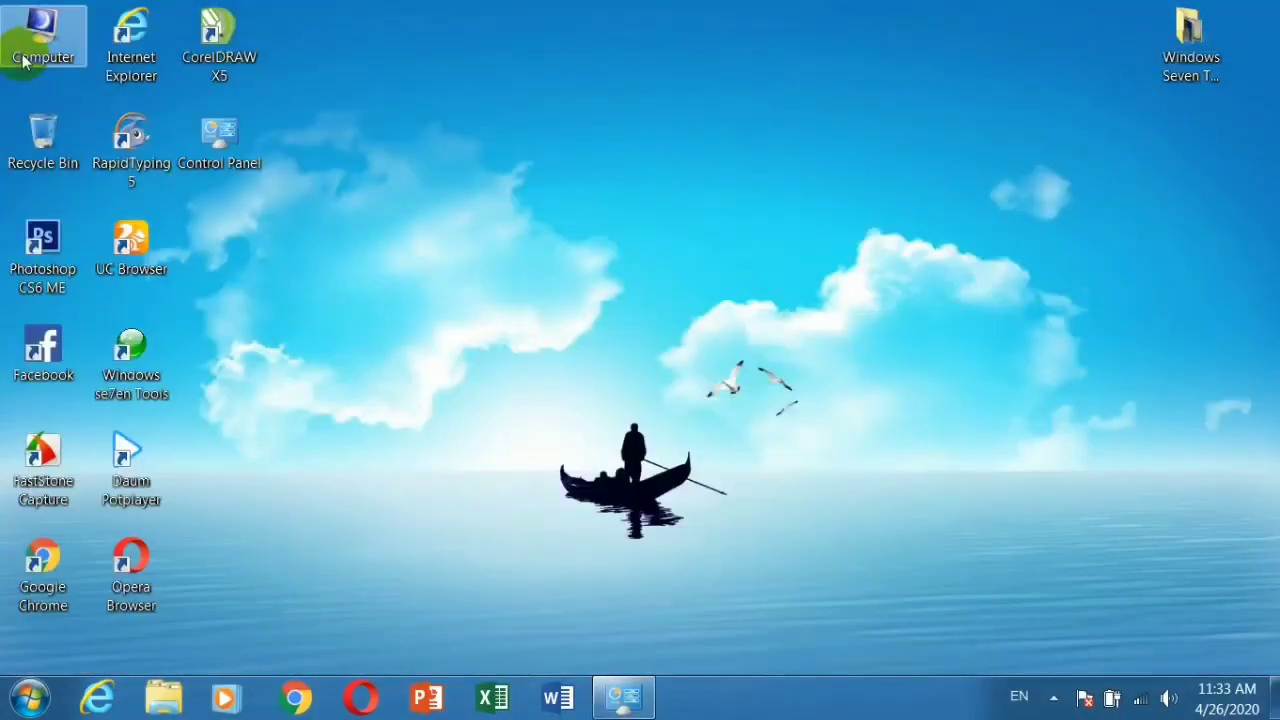
- Apply the Landscapes Aero theme and return to the desktop to check the Computer icon
{"action": "left_click", "coordinate": [622, 697]}
{"action": "left_click", "coordinate": [783, 420]}
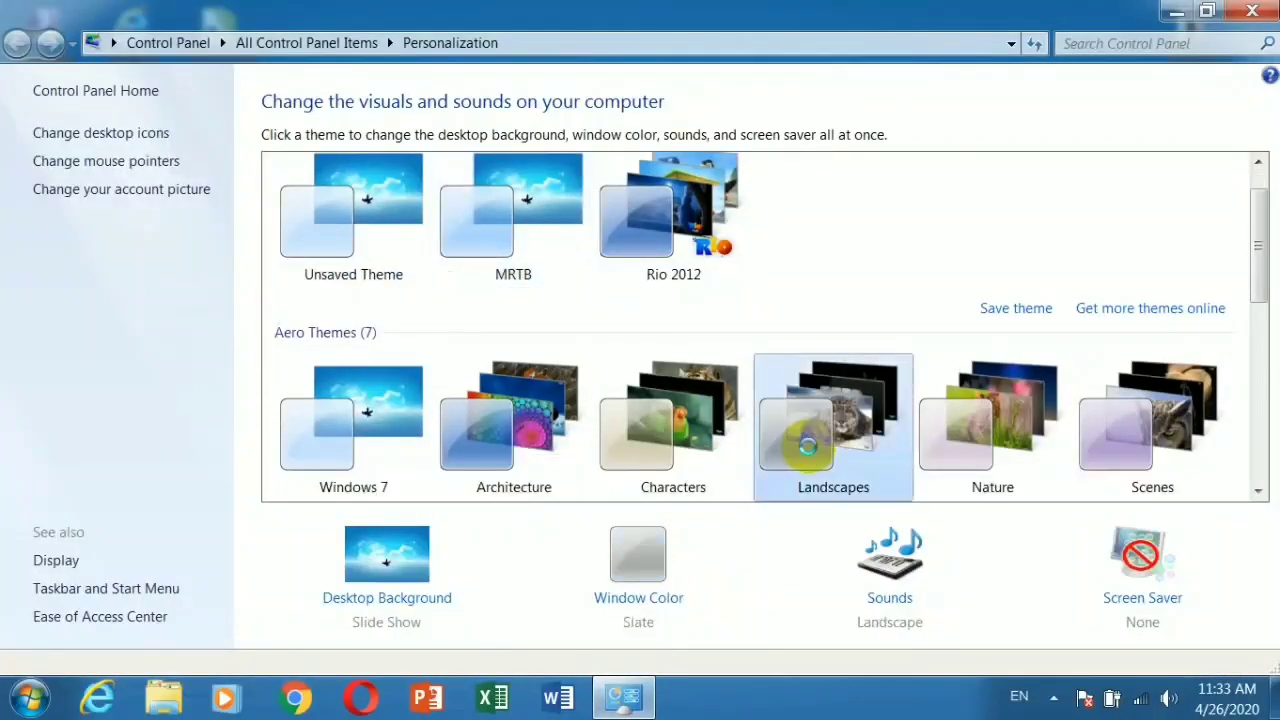
{"action": "left_click", "coordinate": [1177, 12]}
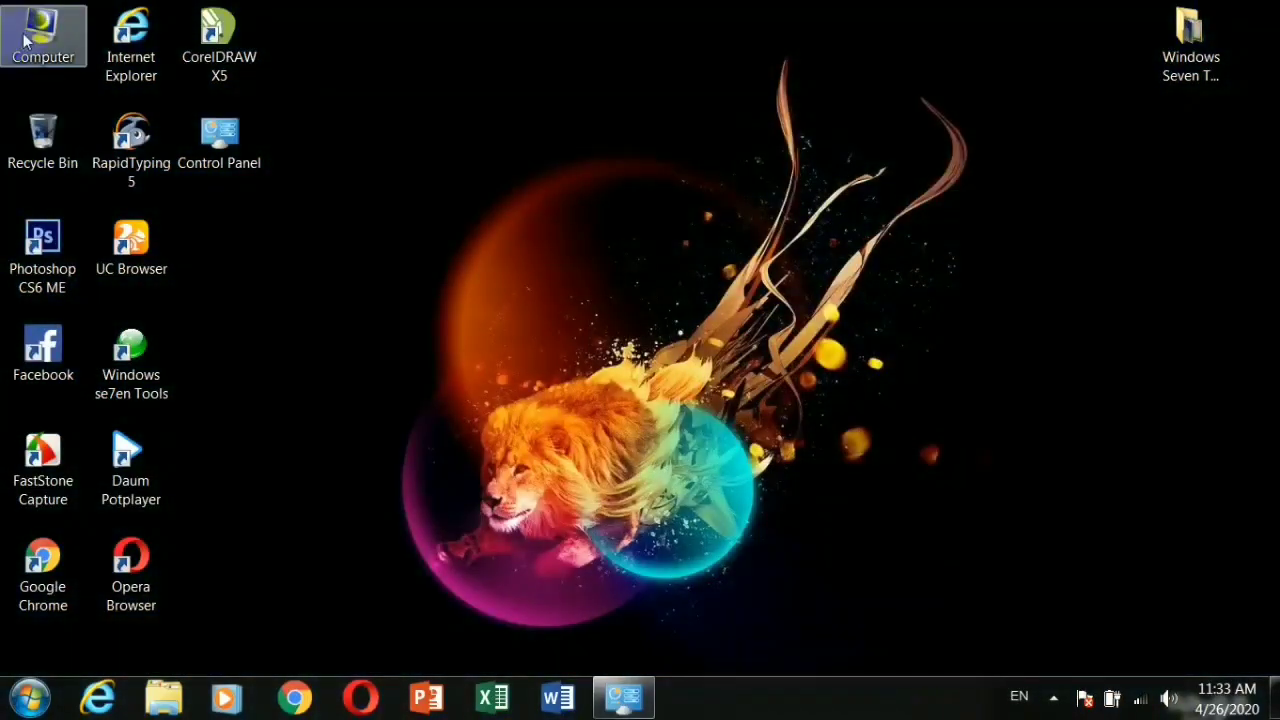
- Allow themes to change desktop icons again in the desktop icon settings and apply the change
{"action": "left_click", "coordinate": [620, 697]}
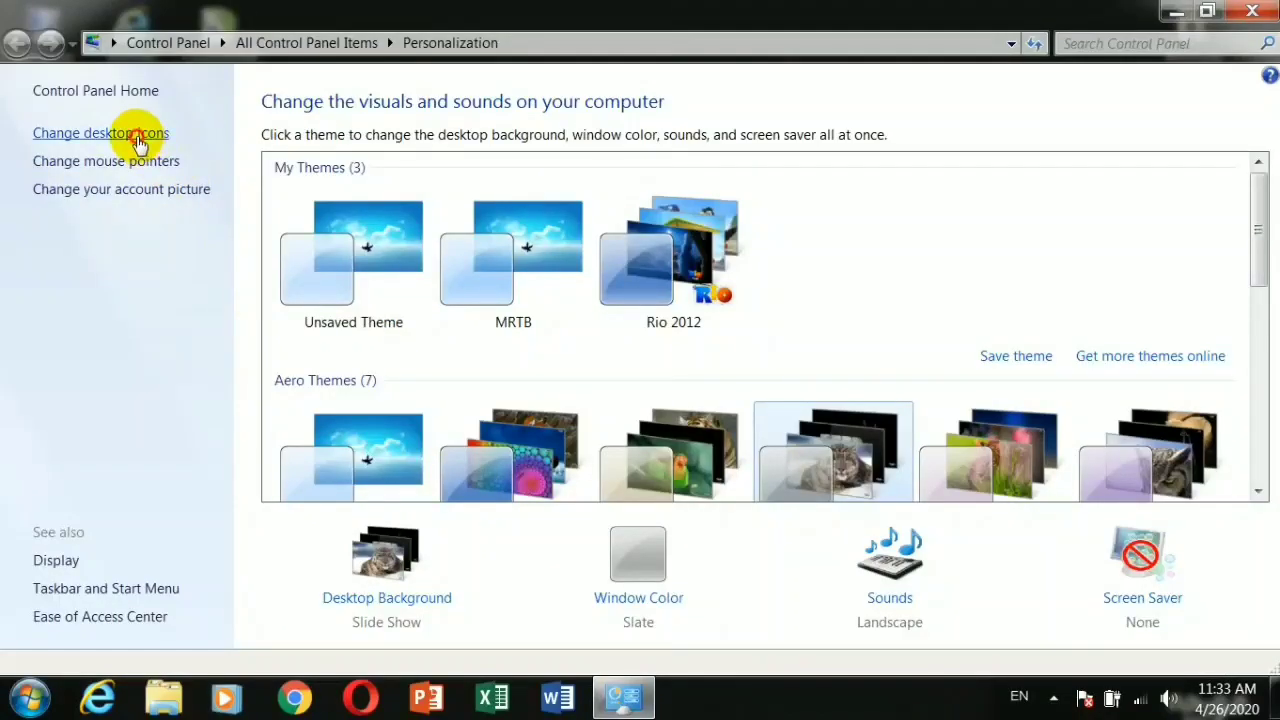
{"action": "left_click", "coordinate": [134, 133]}
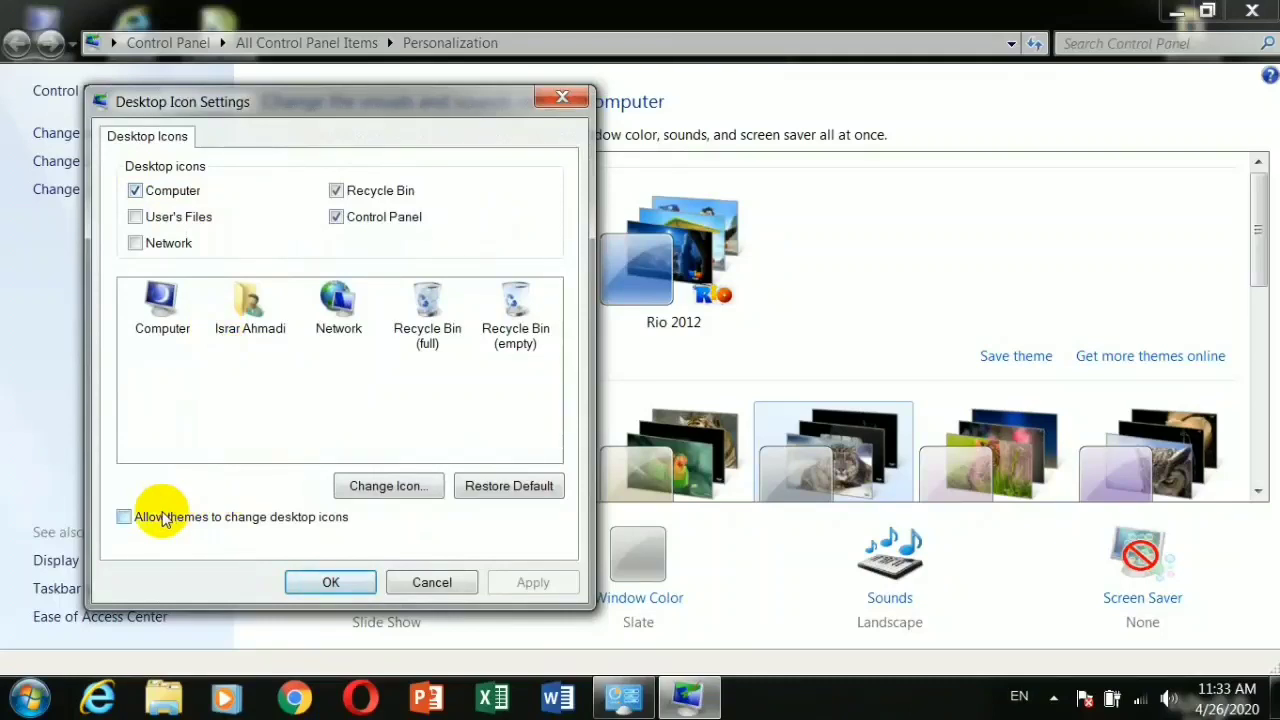
{"action": "left_click", "coordinate": [160, 518]}
{"action": "left_click", "coordinate": [533, 582]}
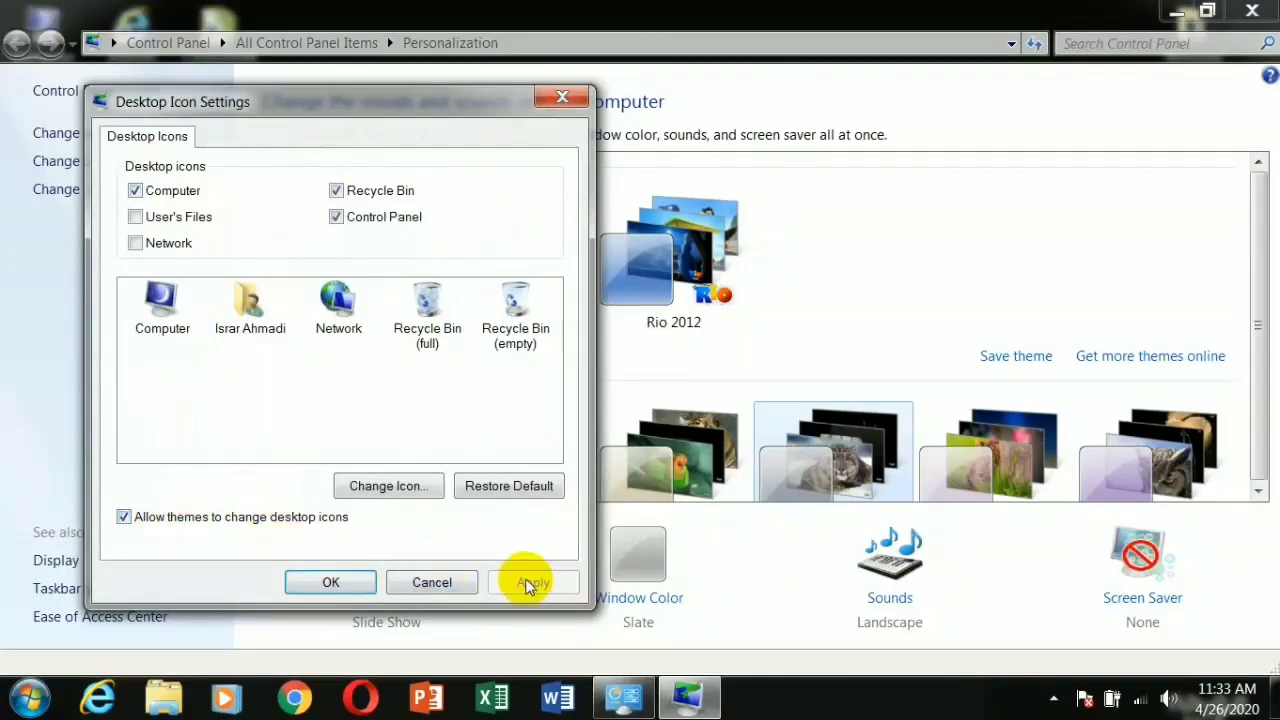
- Apply the Characters Aero theme, check the Computer icon in the desktop icon settings, and dismiss the settings
{"action": "left_click", "coordinate": [672, 443]}
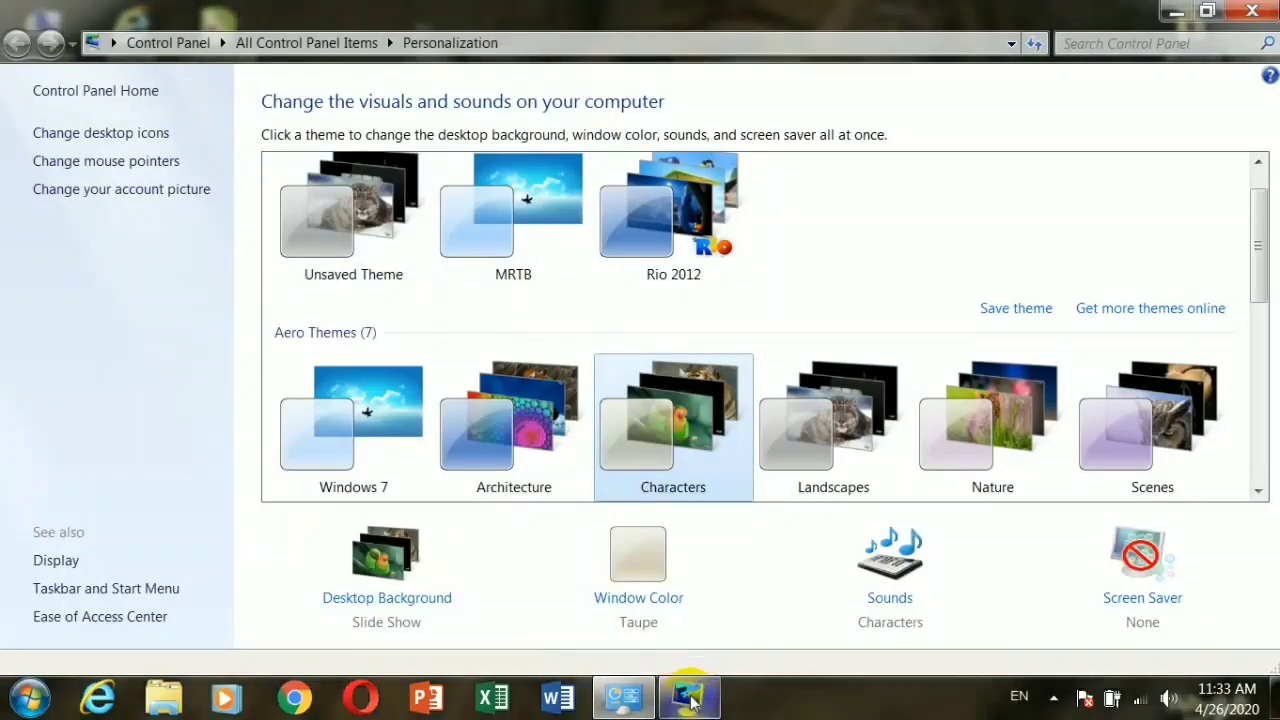
{"action": "left_click", "coordinate": [623, 697]}
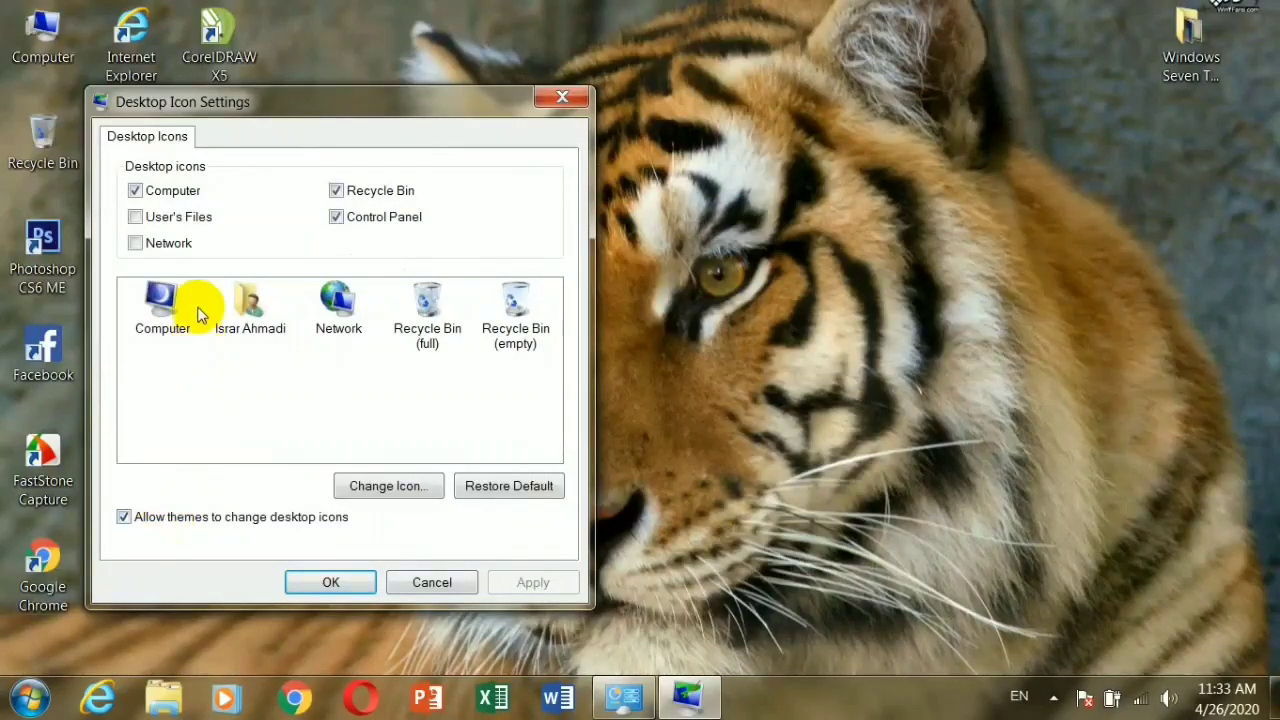
{"action": "left_click", "coordinate": [161, 298]}
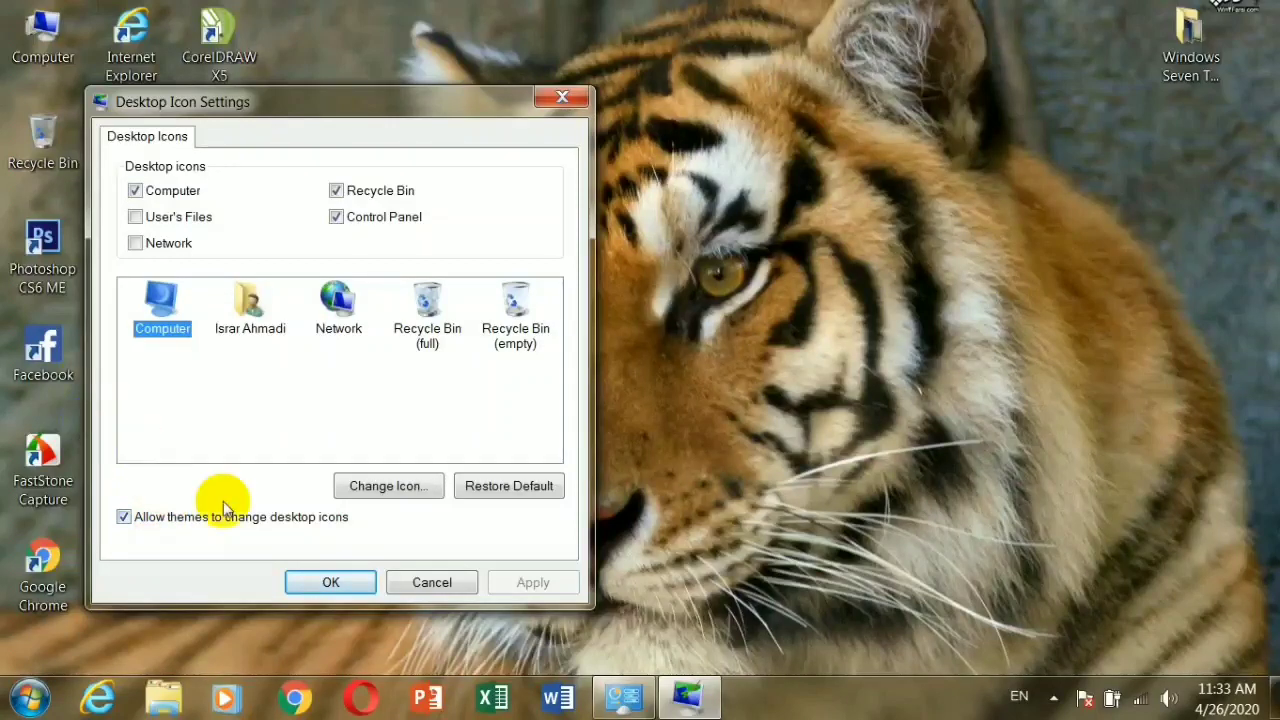
{"action": "left_click", "coordinate": [426, 586]}
{"action": "right_click", "coordinate": [543, 163]}
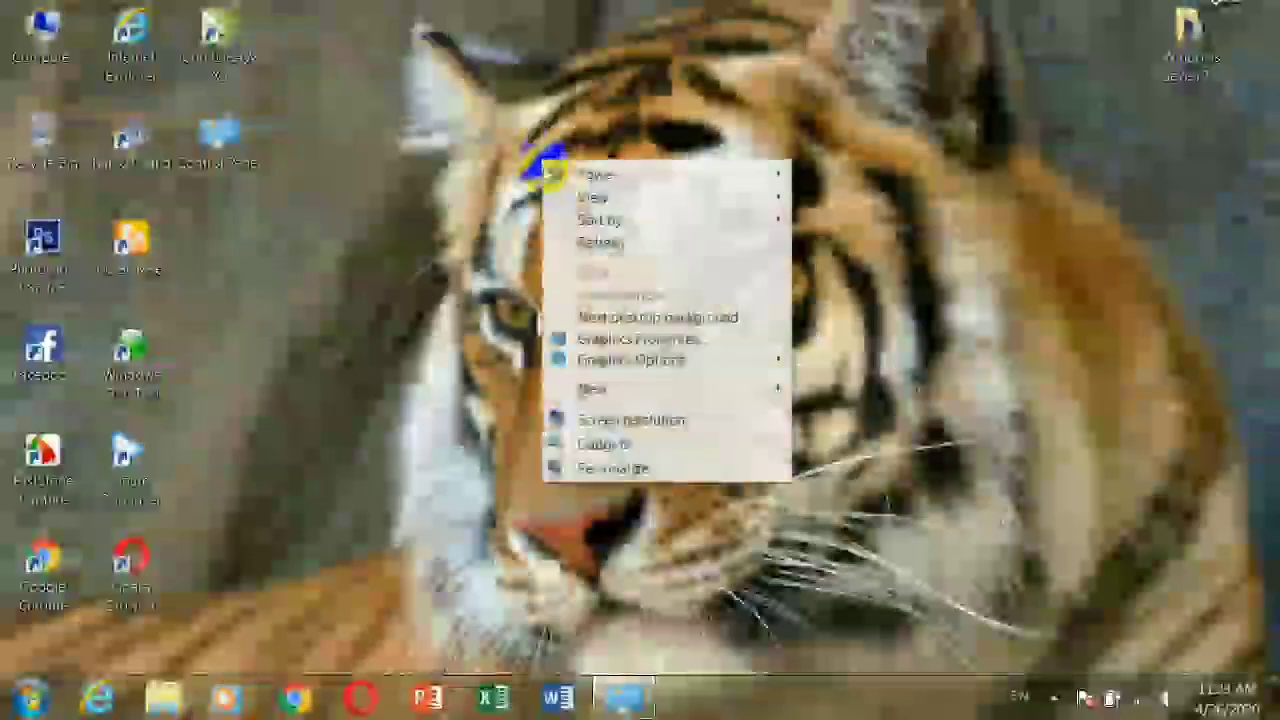
{"action": "left_click", "coordinate": [616, 470]}
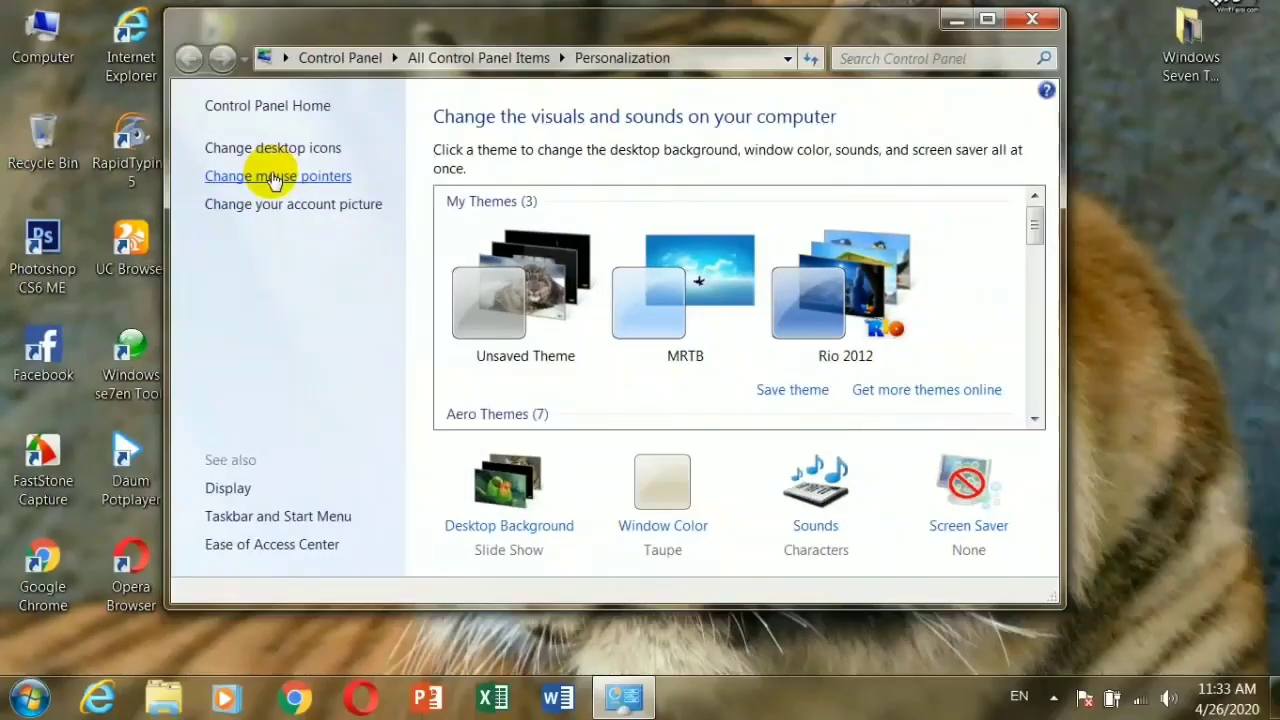
{"action": "left_click", "coordinate": [1030, 19]}
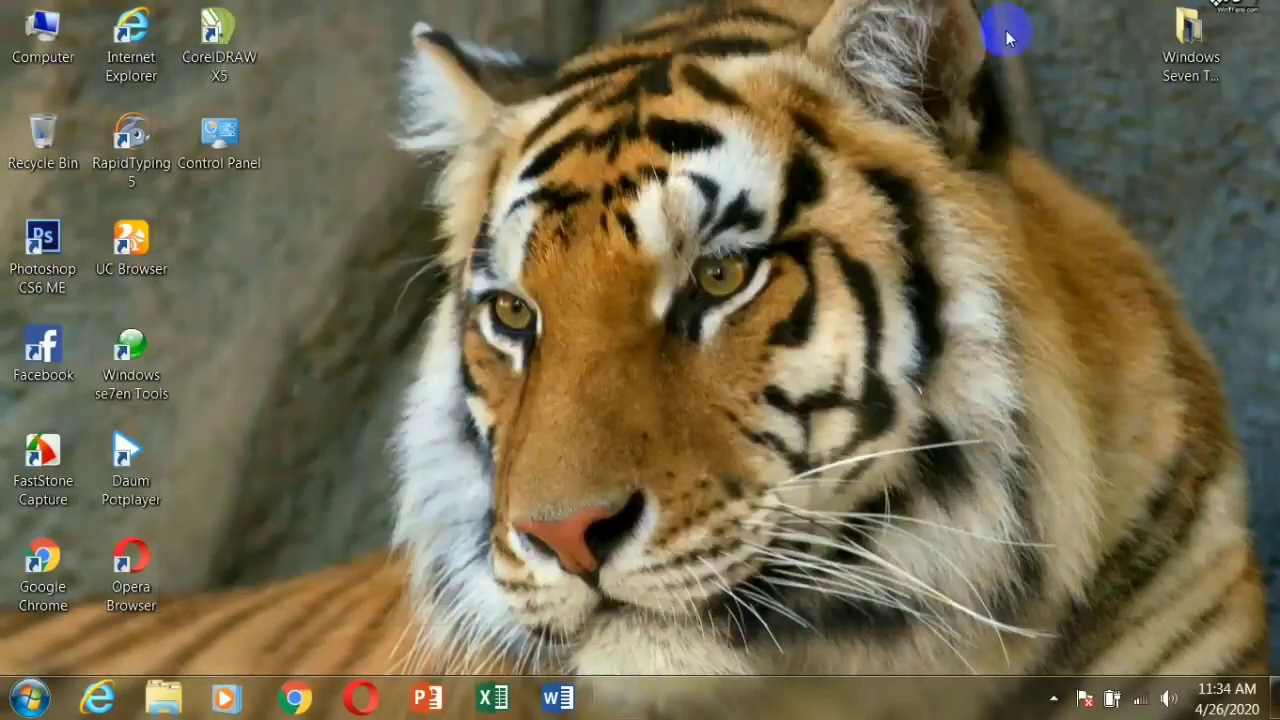
- Advance the desktop background slide show by two pictures, to the glowing light bulb
{"action": "right_click", "coordinate": [555, 126]}
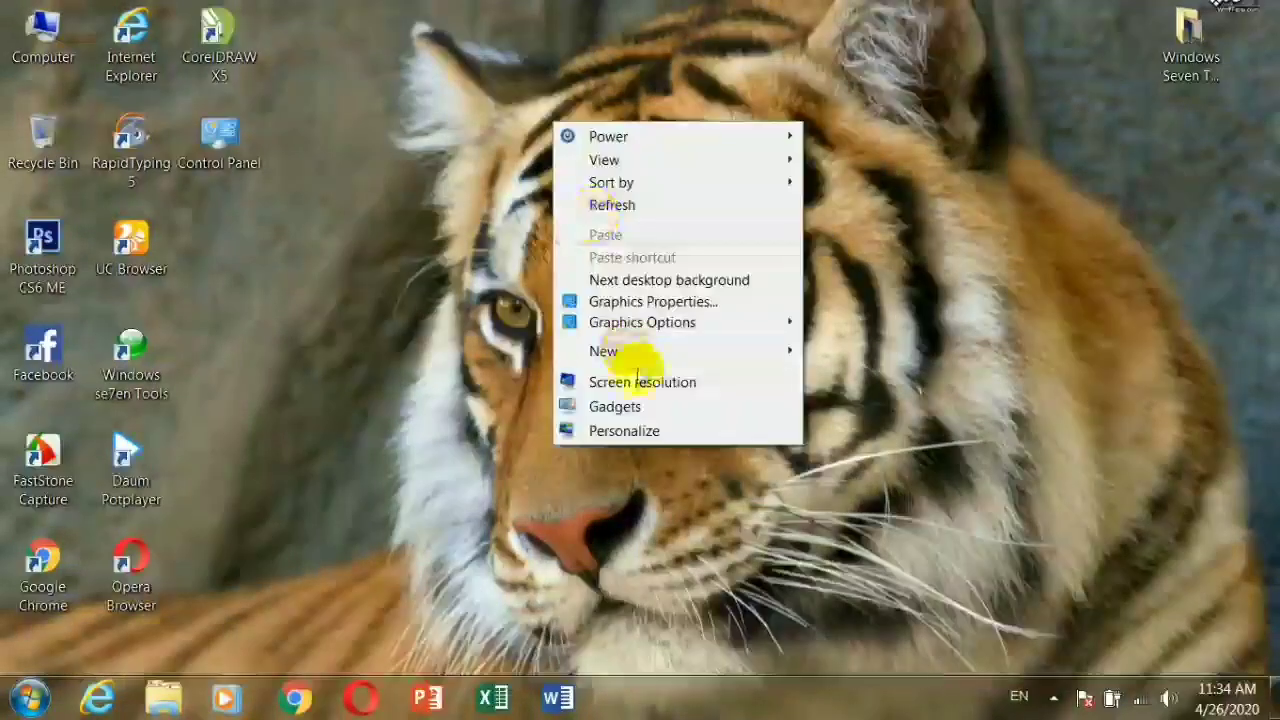
{"action": "left_click", "coordinate": [670, 280]}
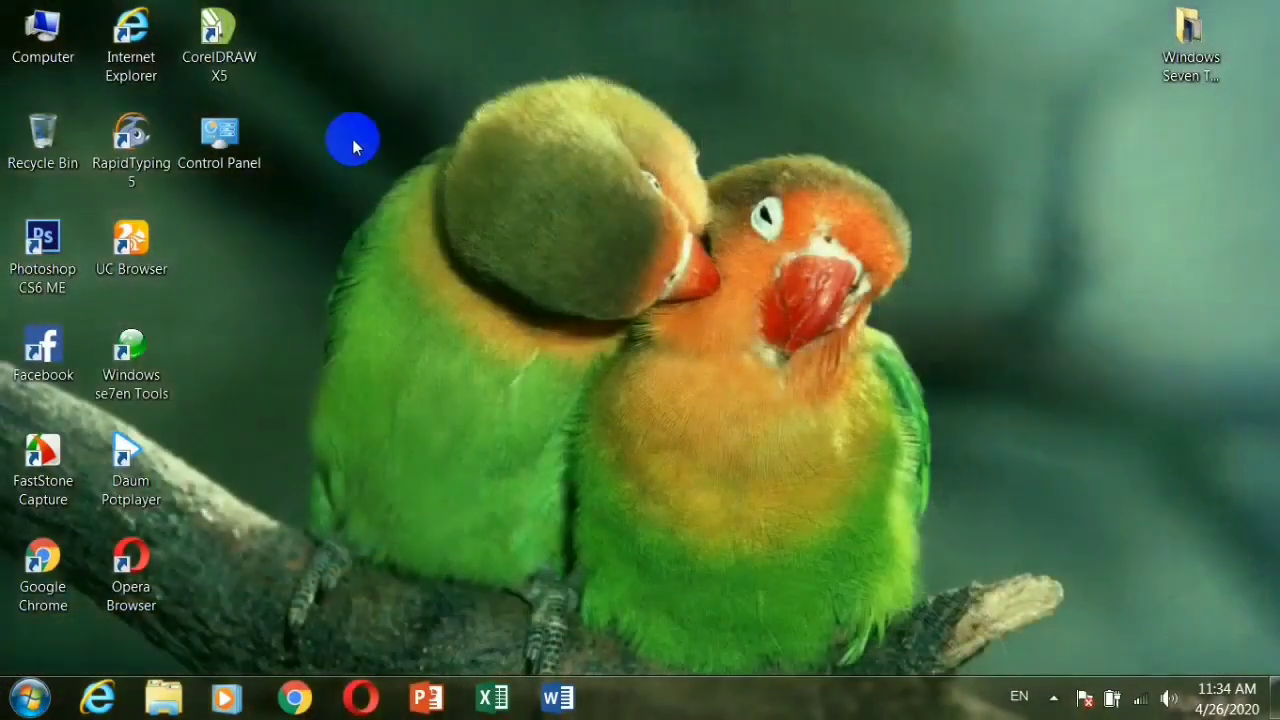
{"action": "right_click", "coordinate": [557, 63]}
{"action": "left_click", "coordinate": [655, 226]}
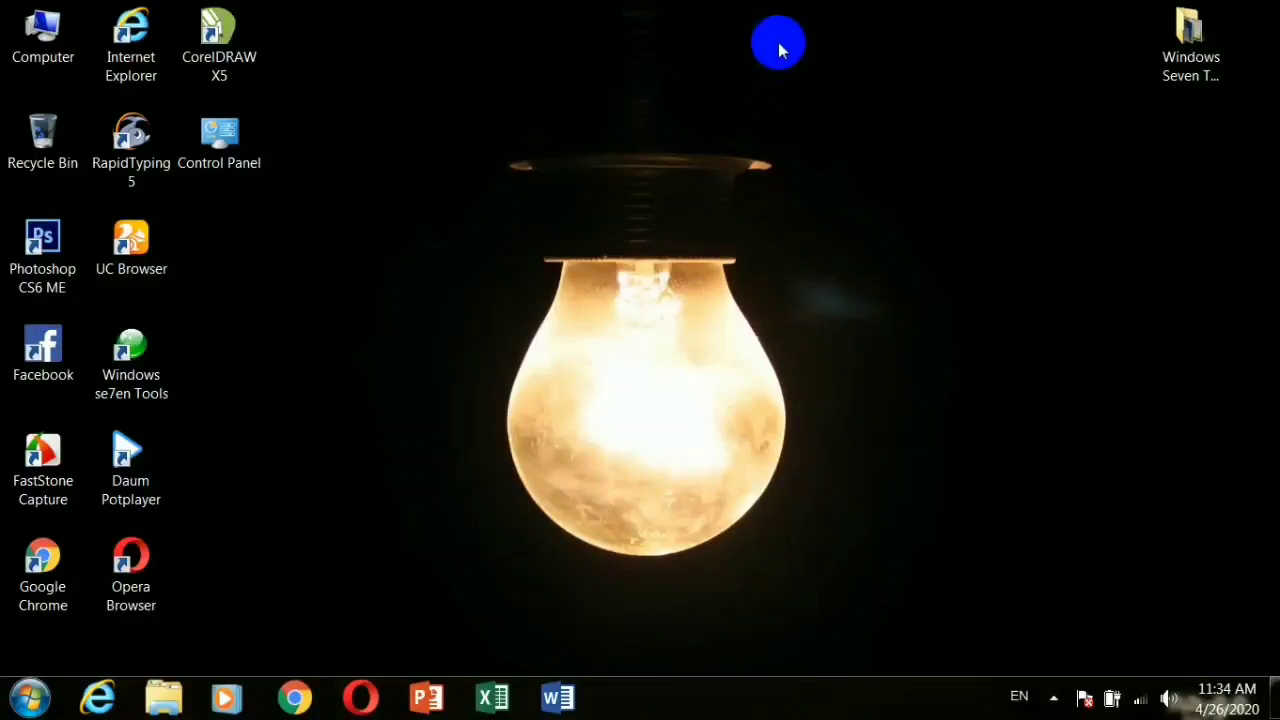
- Examine the Mouse Properties for buttons, pointers, pointer options, wheel and hardware, and close them unchanged
{"action": "right_click", "coordinate": [778, 42]}
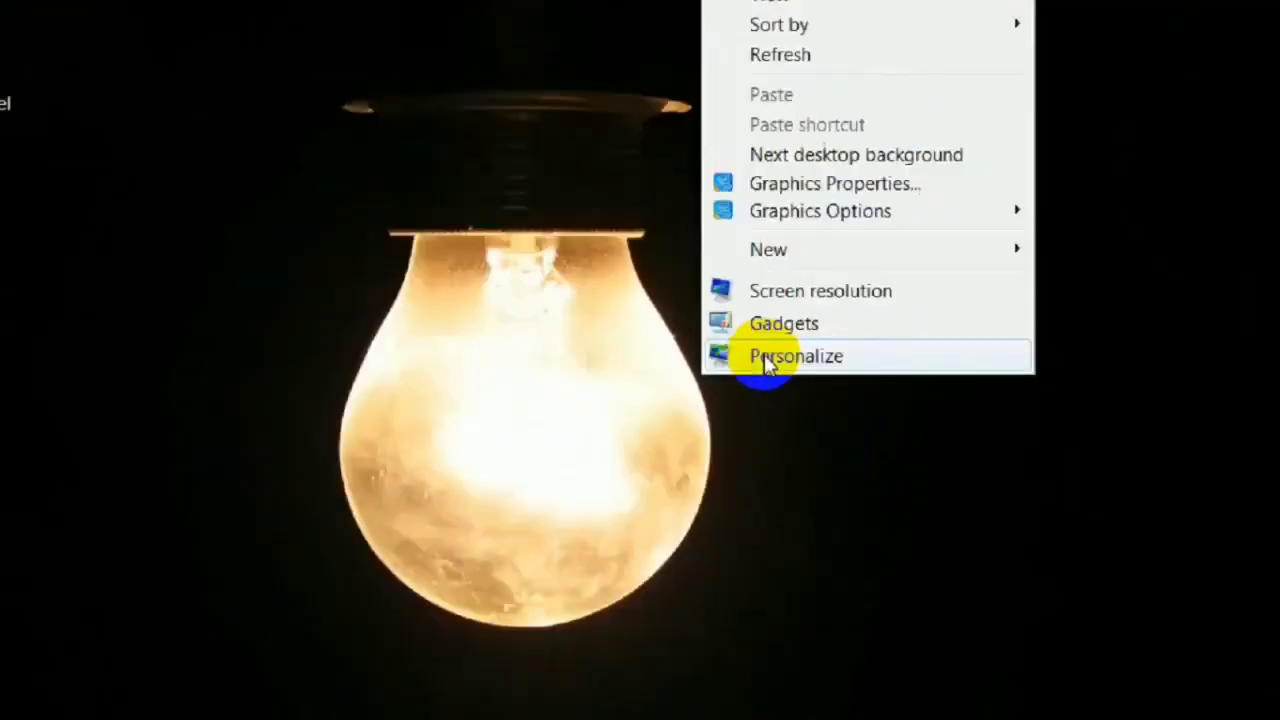
{"action": "left_click", "coordinate": [825, 353]}
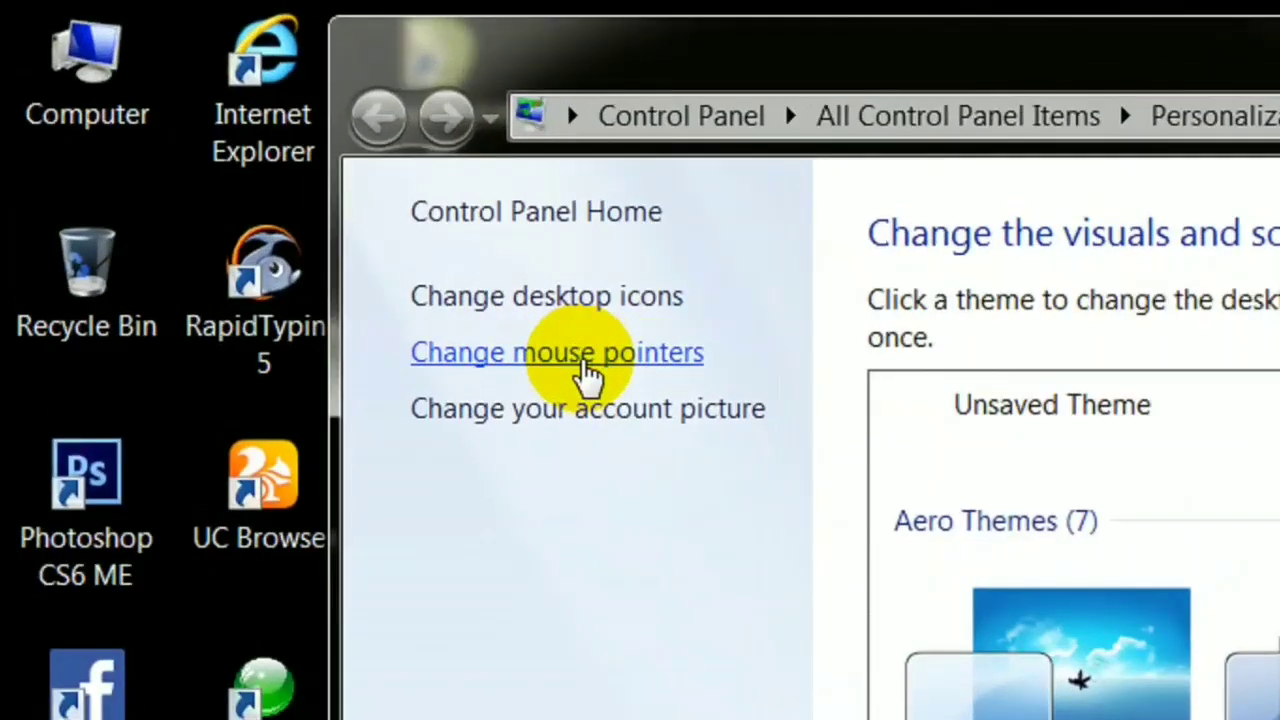
{"action": "left_click", "coordinate": [587, 360]}
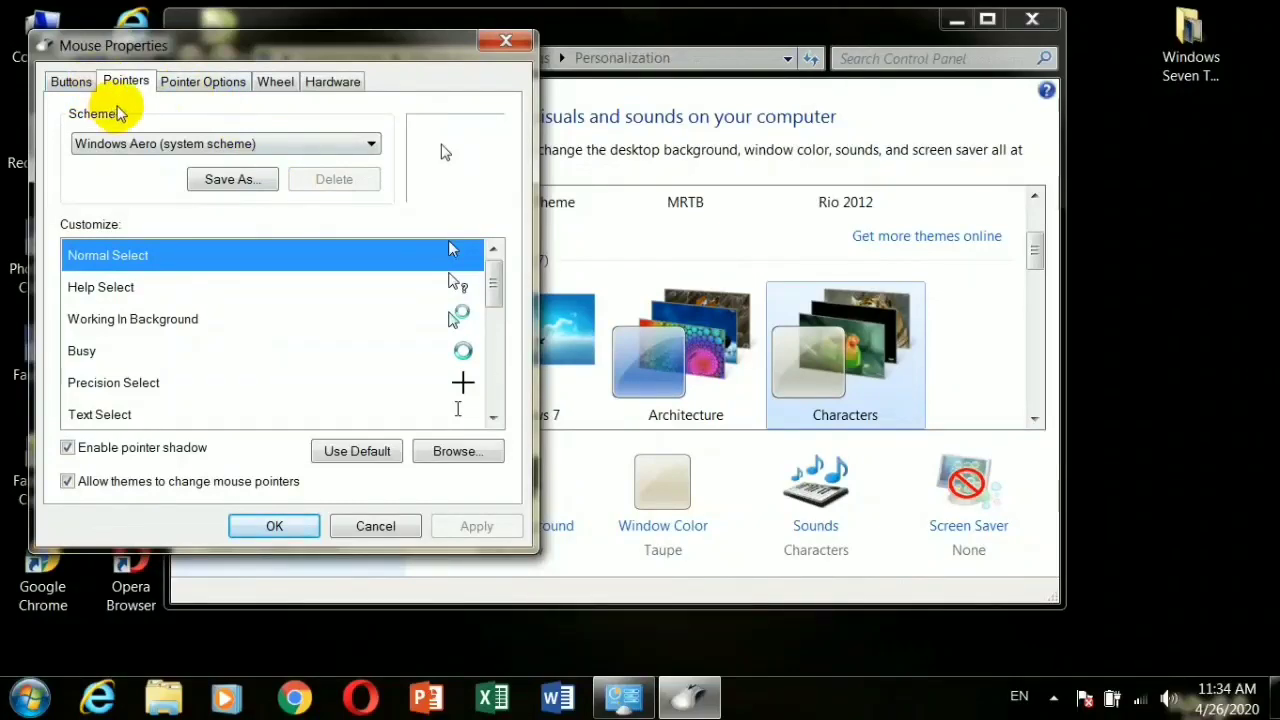
{"action": "left_click_drag", "start_coordinate": [107, 45], "coordinate": [303, 47]}
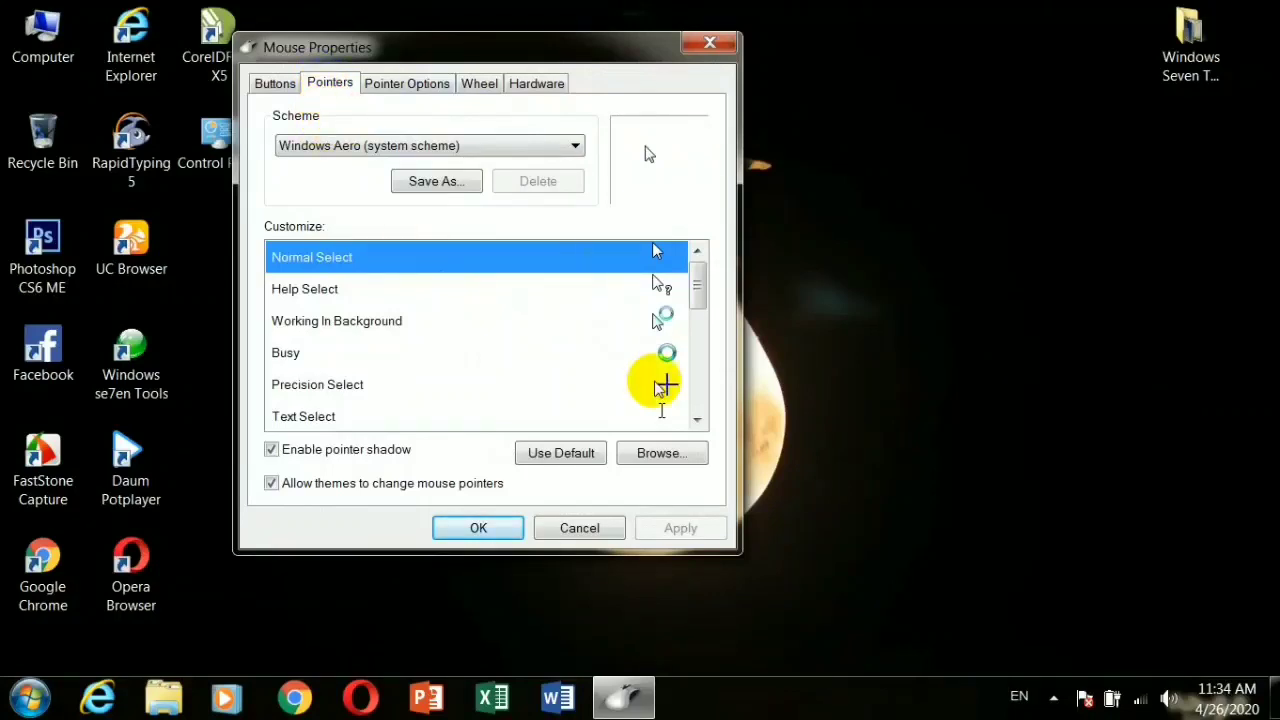
{"action": "left_click", "coordinate": [276, 84]}
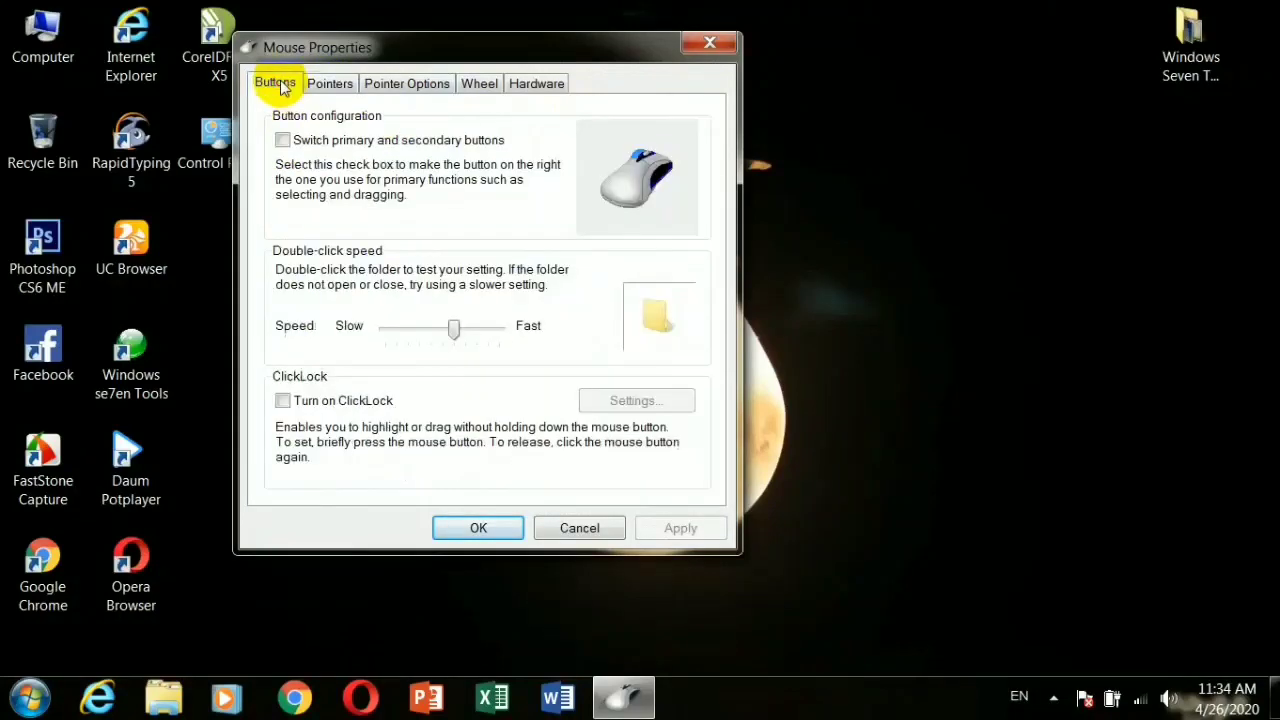
{"action": "left_click", "coordinate": [420, 85]}
{"action": "left_click", "coordinate": [479, 83]}
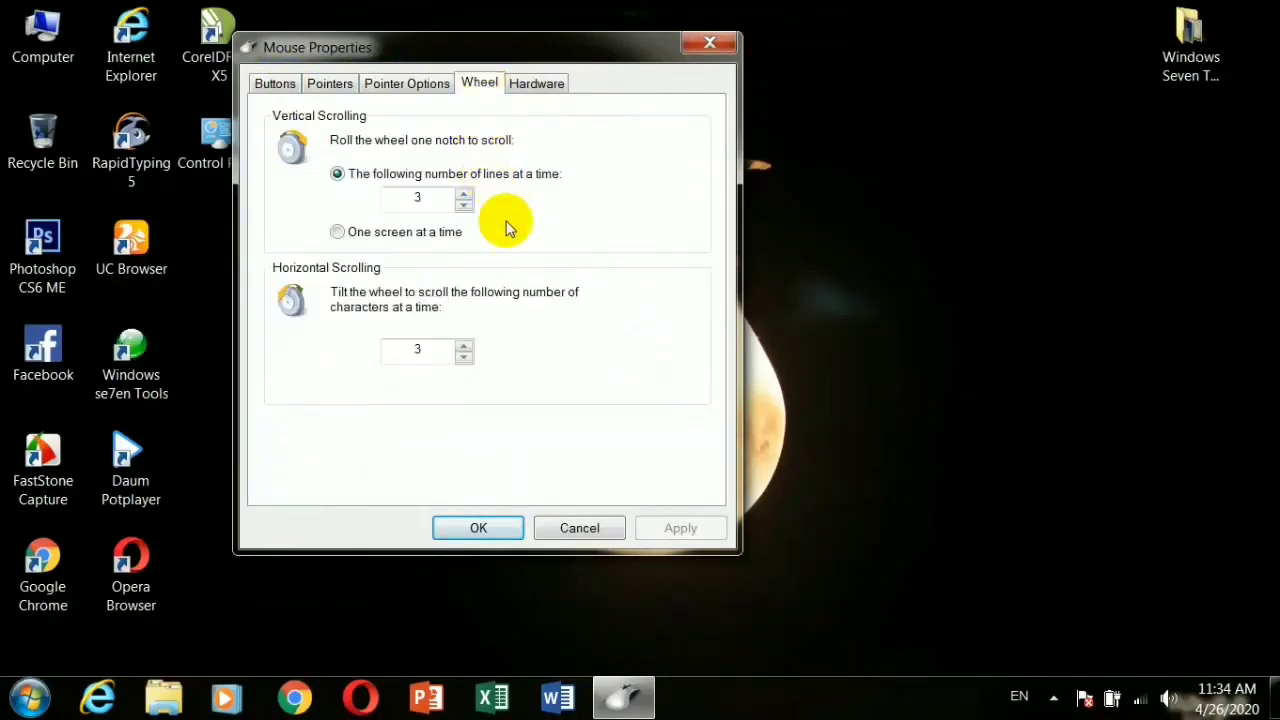
{"action": "left_click", "coordinate": [536, 84]}
{"action": "left_click", "coordinate": [330, 84]}
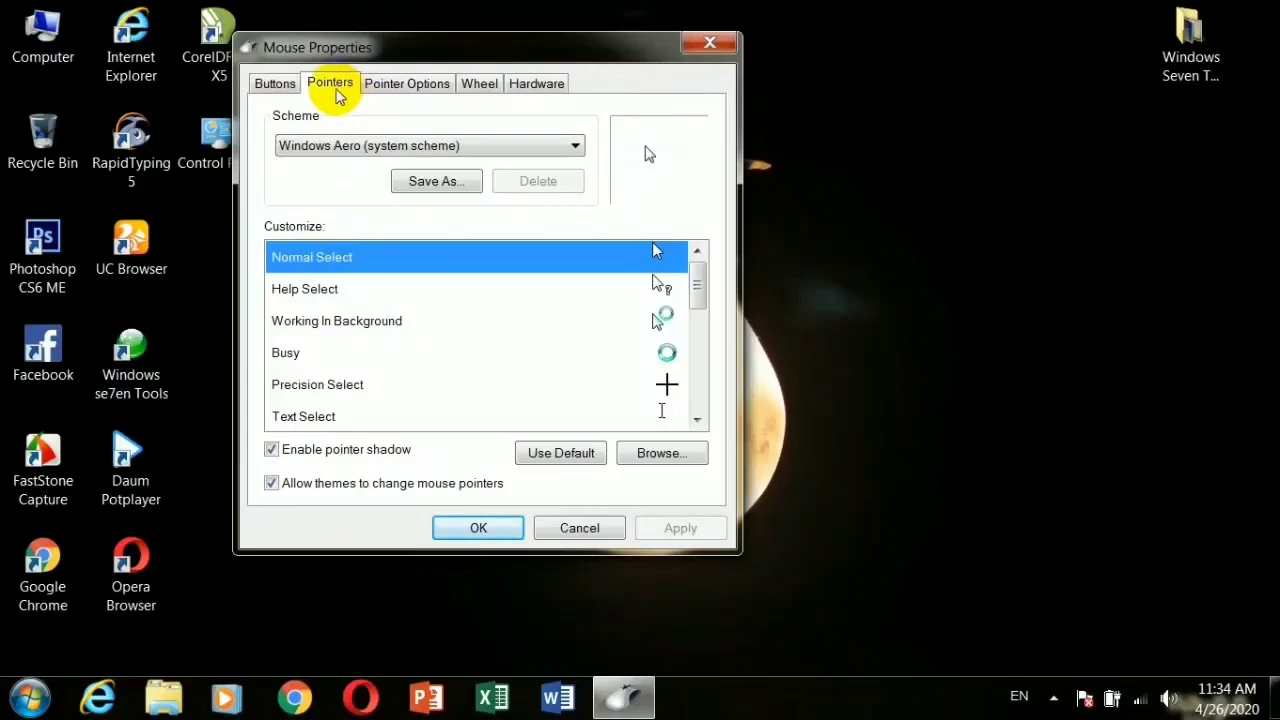
{"action": "left_click", "coordinate": [718, 42]}
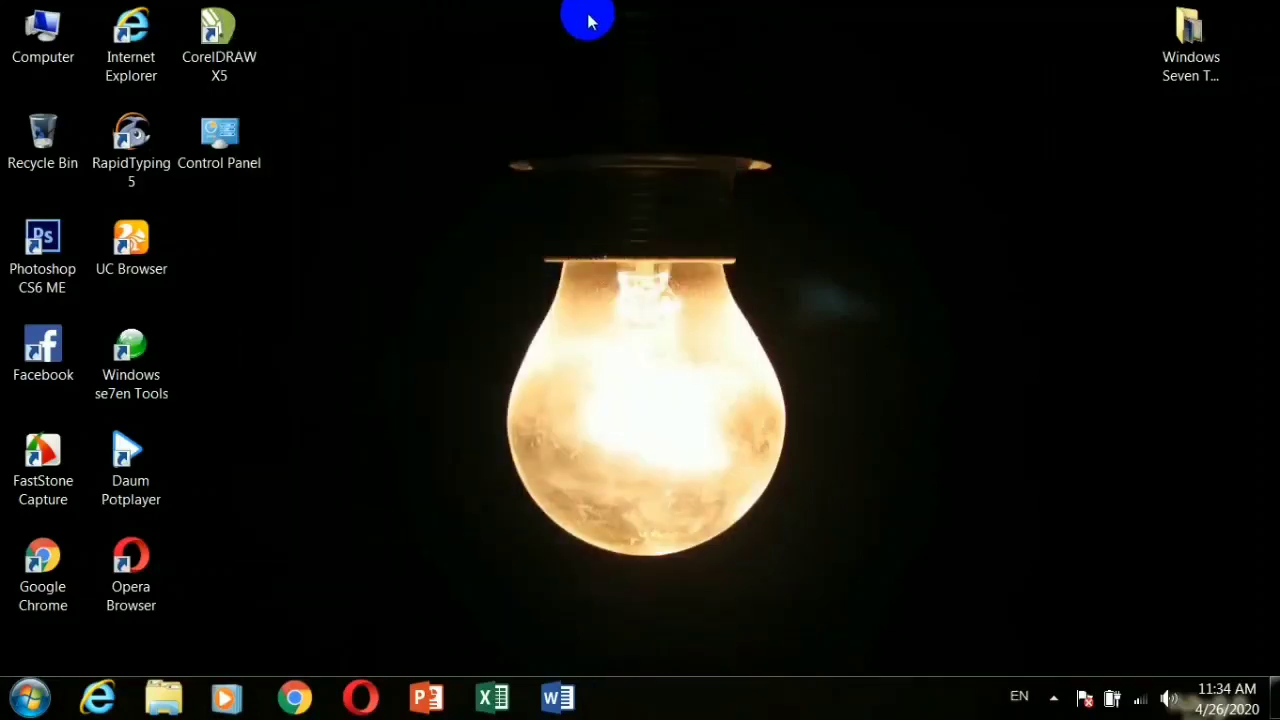
- Reopen the mouse pointer settings from Personalization, with the Personalization window minimized and the dialog moved near the desktop's middle
{"action": "right_click", "coordinate": [582, 12]}
{"action": "left_click", "coordinate": [652, 316]}
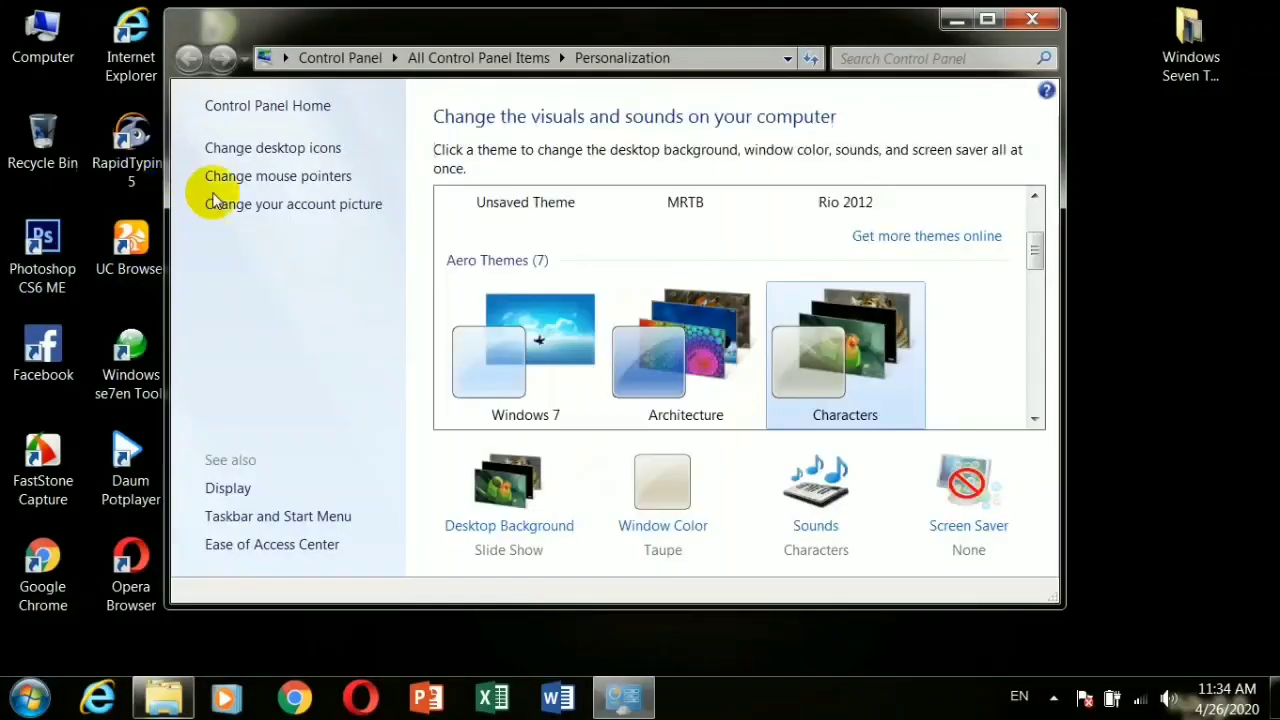
{"action": "left_click", "coordinate": [266, 178]}
{"action": "left_click", "coordinate": [952, 22]}
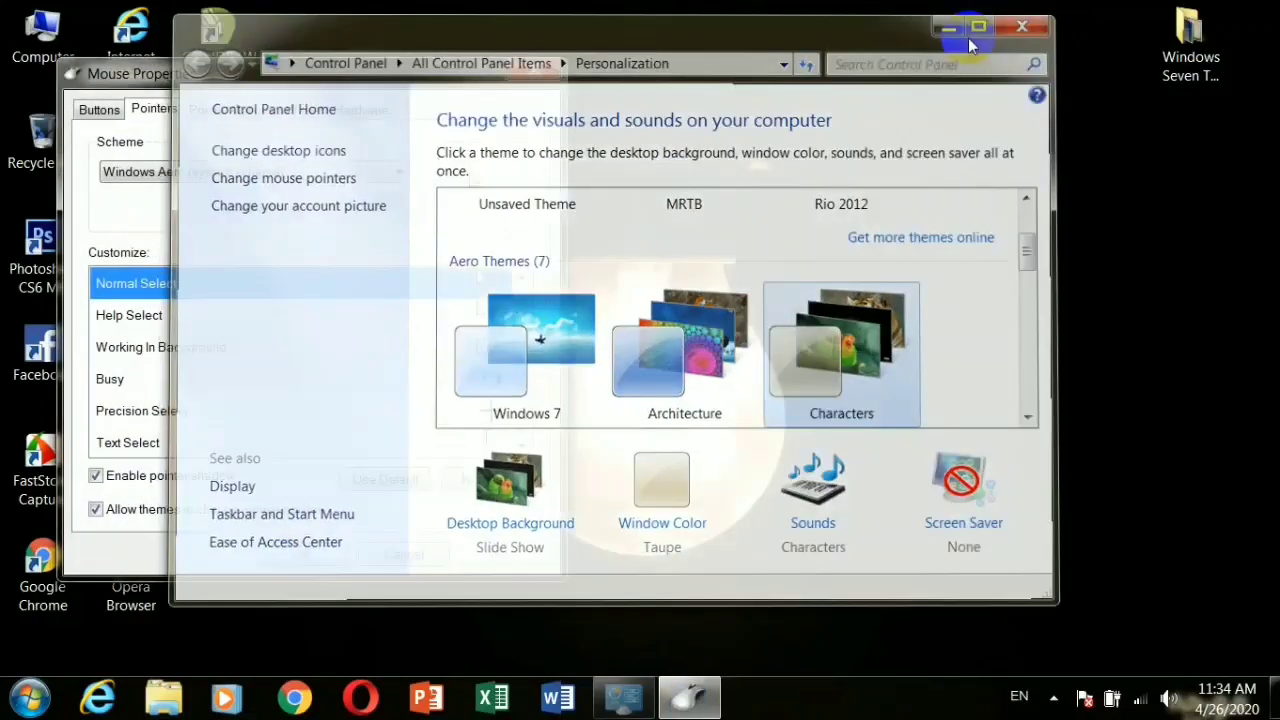
{"action": "left_click_drag", "start_coordinate": [257, 80], "coordinate": [534, 40]}
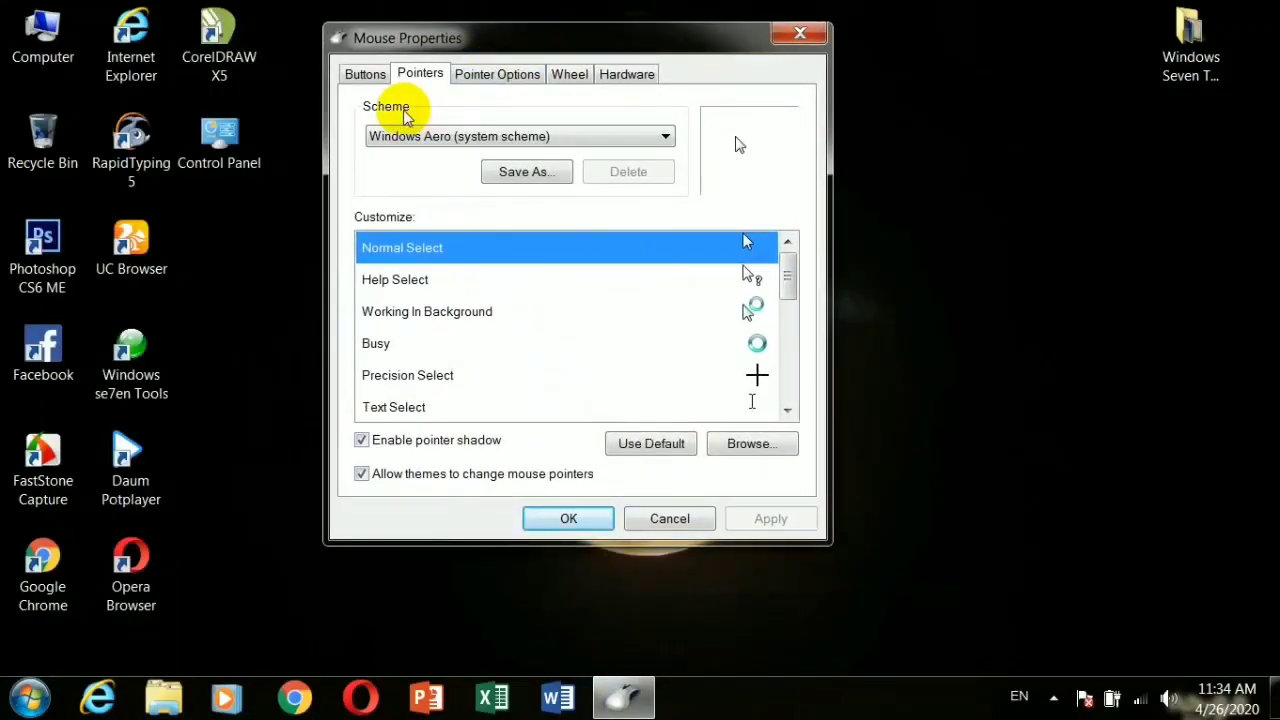
- Set the mouse pointer scheme to Magnified (system scheme) and apply it
{"action": "left_click", "coordinate": [558, 137]}
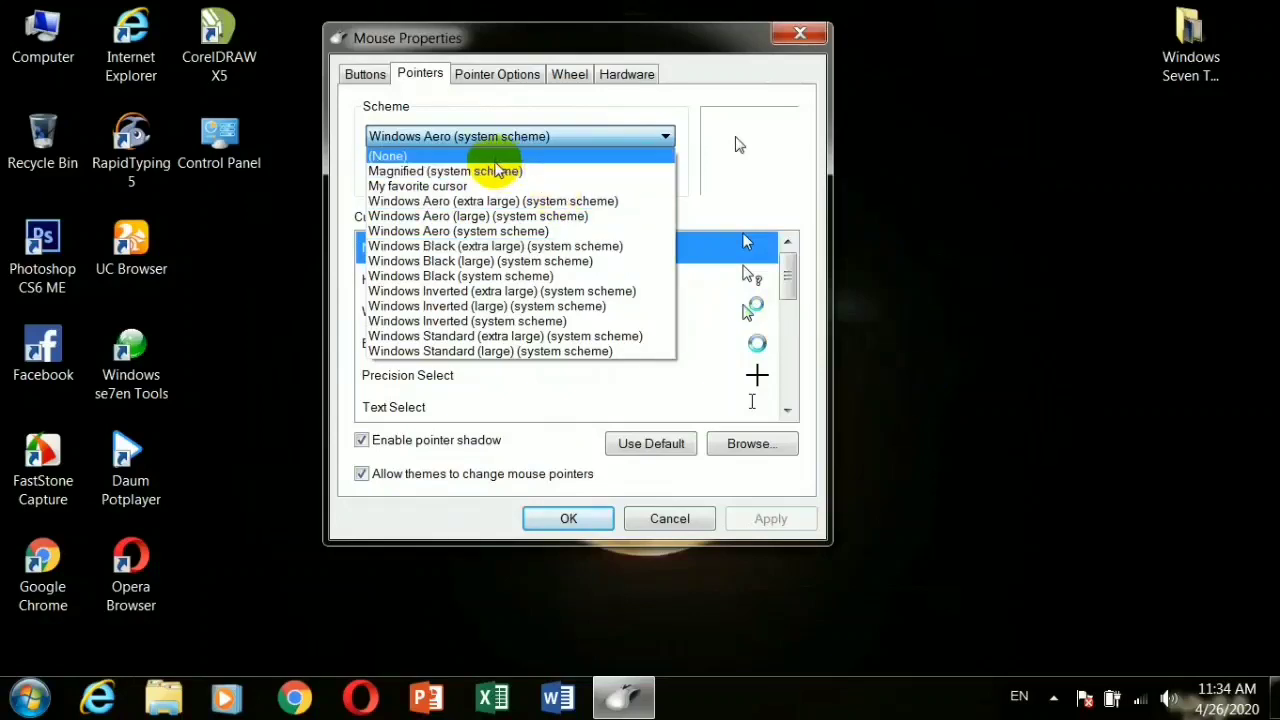
{"action": "left_click", "coordinate": [497, 171]}
{"action": "left_click", "coordinate": [771, 518]}
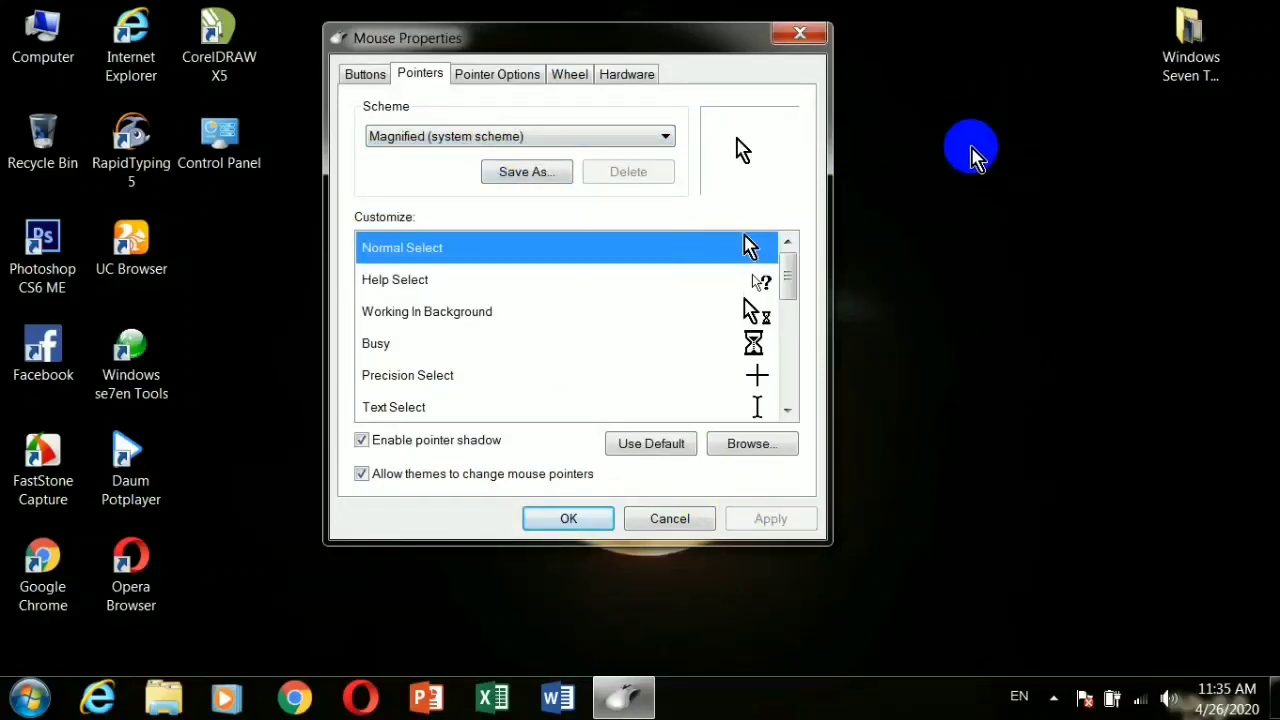
- Set the mouse pointer scheme to (None) and apply it
{"action": "left_click", "coordinate": [606, 143]}
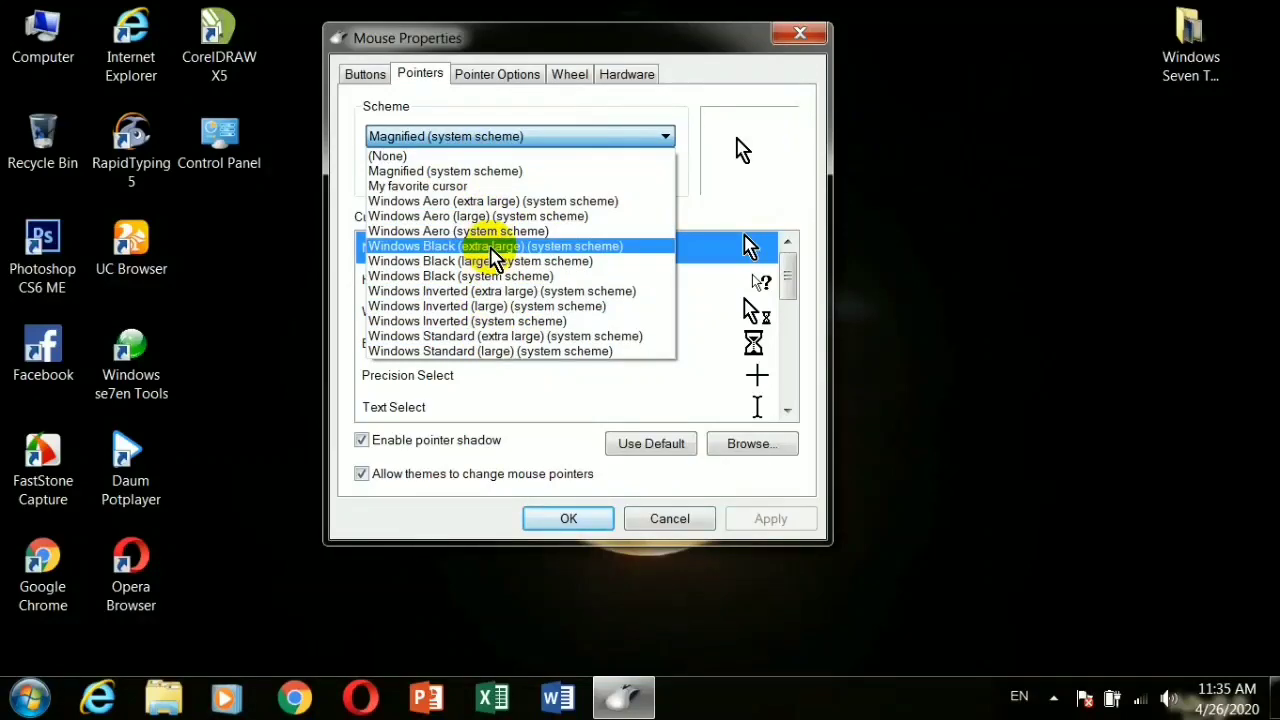
{"action": "left_click", "coordinate": [410, 156]}
{"action": "left_click", "coordinate": [754, 522]}
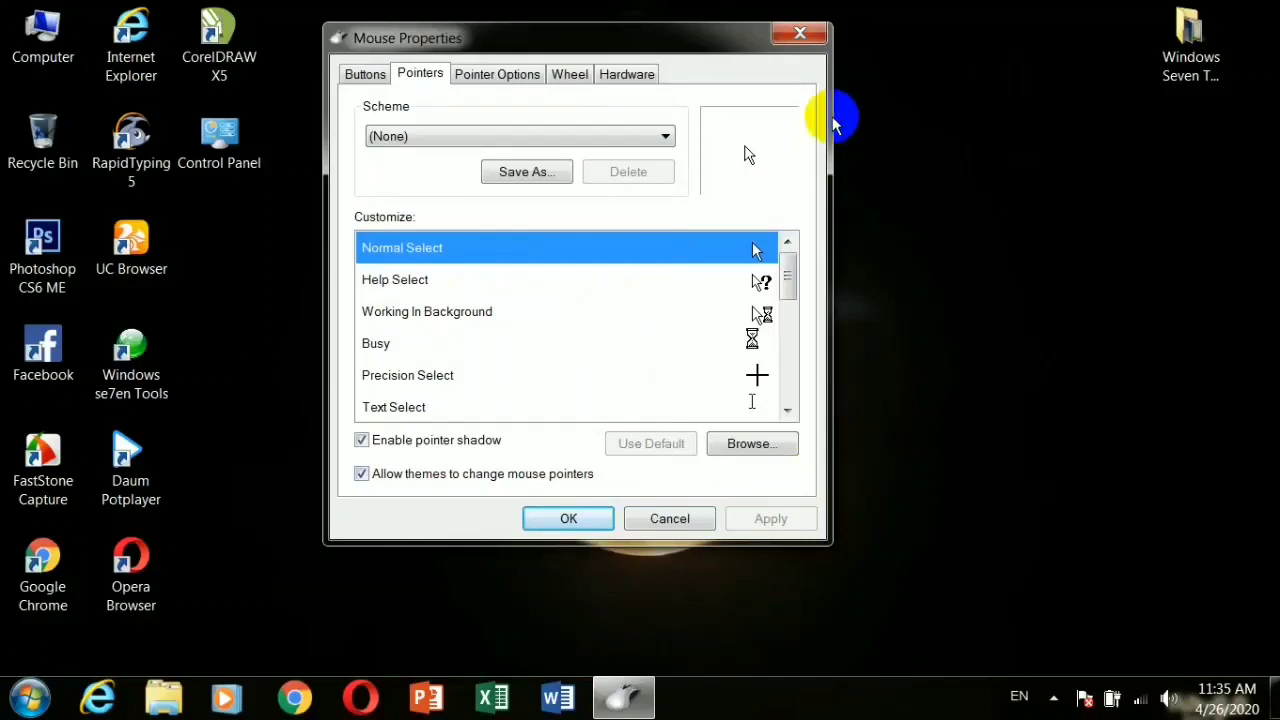
- Switch the pointer scheme back to Magnified (system scheme), apply it, and look over its list of pointers
{"action": "left_click", "coordinate": [662, 137]}
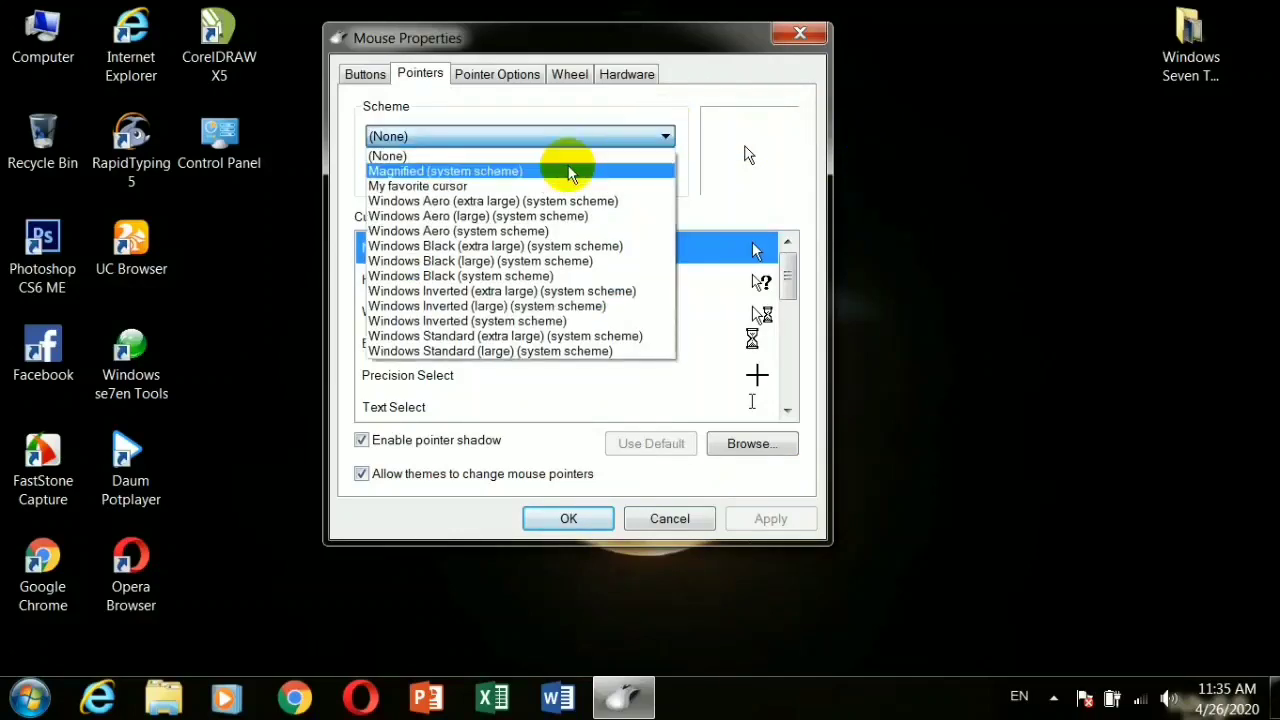
{"action": "left_click", "coordinate": [487, 173]}
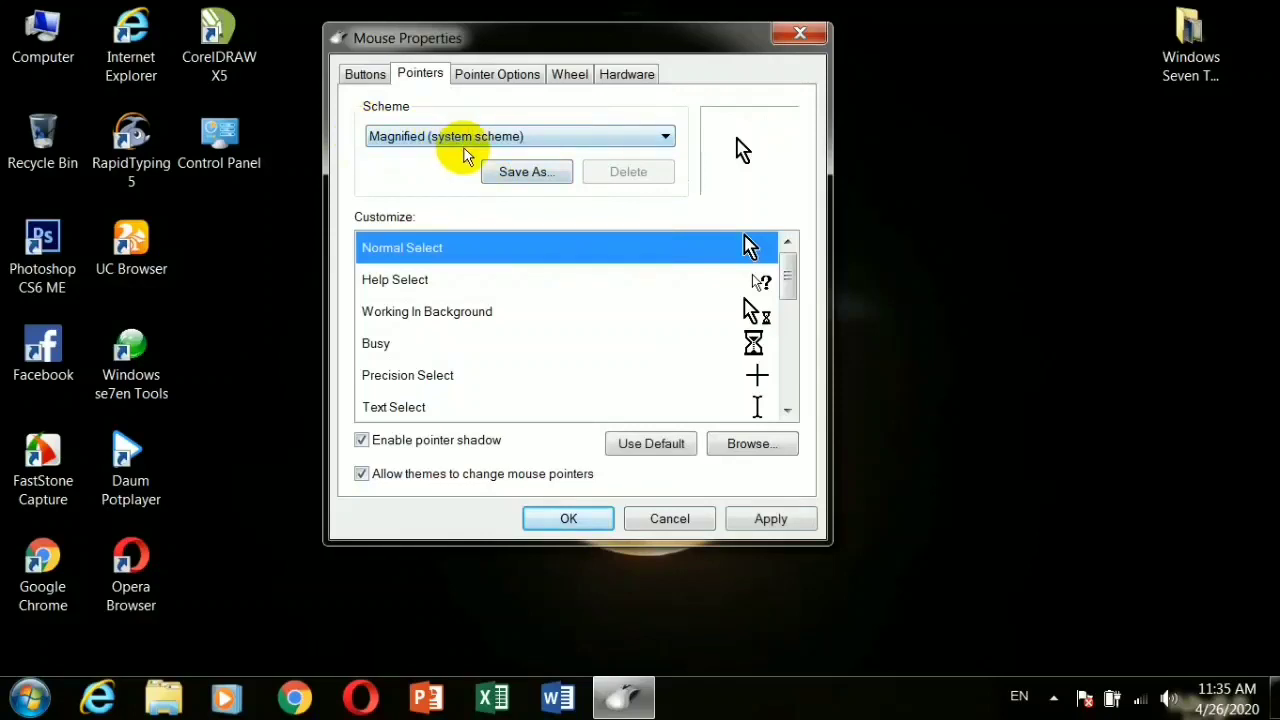
{"action": "left_click", "coordinate": [776, 517]}
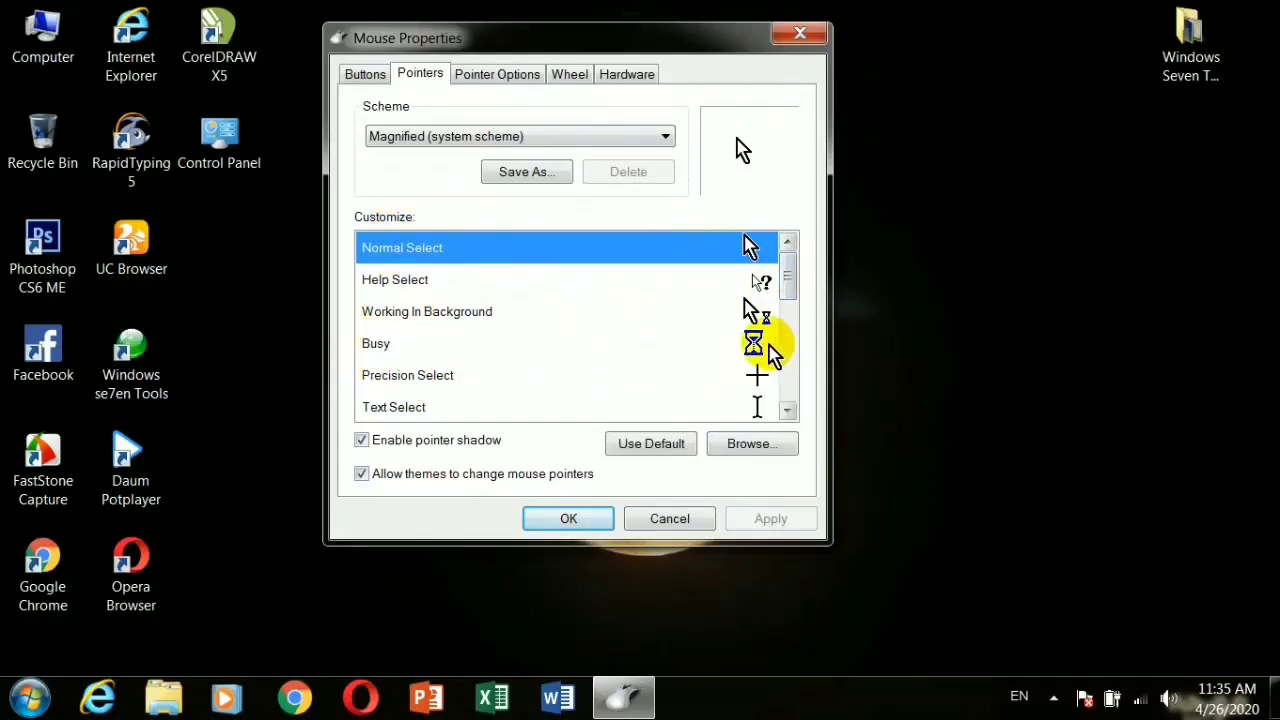
{"action": "mouse_move", "coordinate": [786, 276]}
{"action": "left_mouse_down"}
{"action": "mouse_move", "coordinate": [800, 394]}
{"action": "mouse_move", "coordinate": [786, 266]}
{"action": "left_mouse_up"}
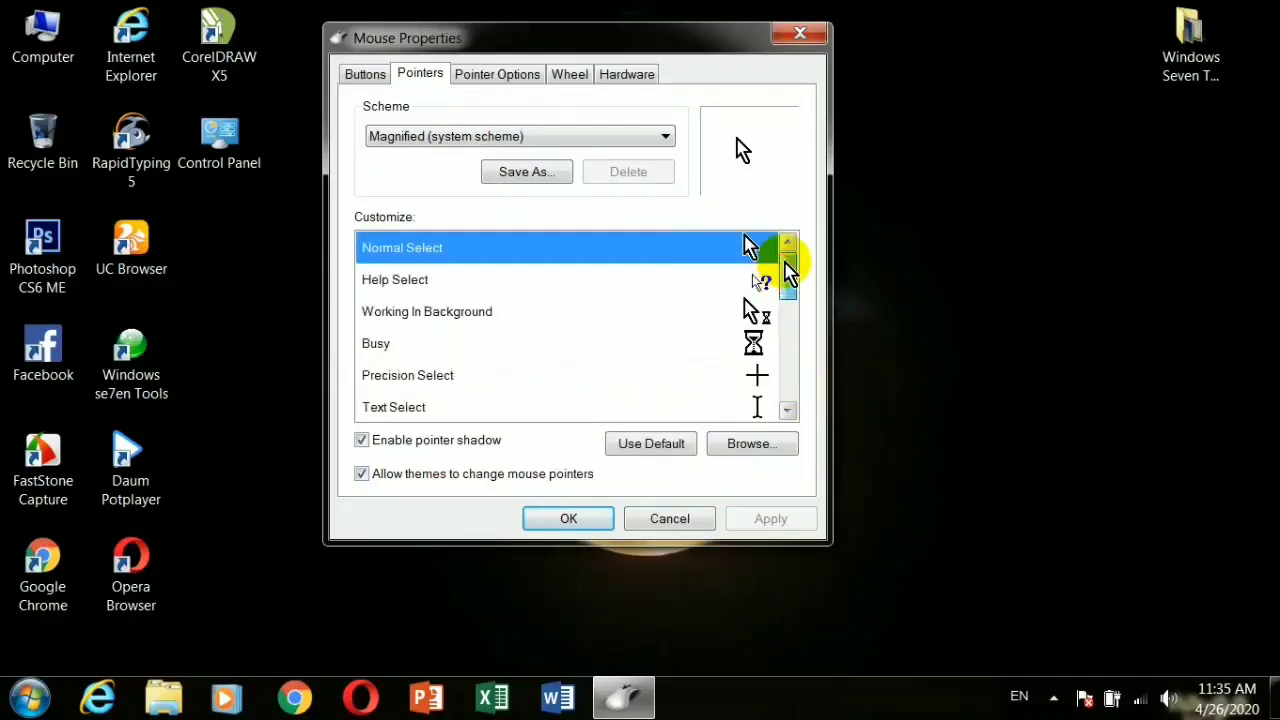
- Preview the My favorite cursor scheme, and switch the pointer scheme back to Magnified (system scheme) and apply it
{"action": "left_click", "coordinate": [598, 136]}
{"action": "left_click", "coordinate": [476, 188]}
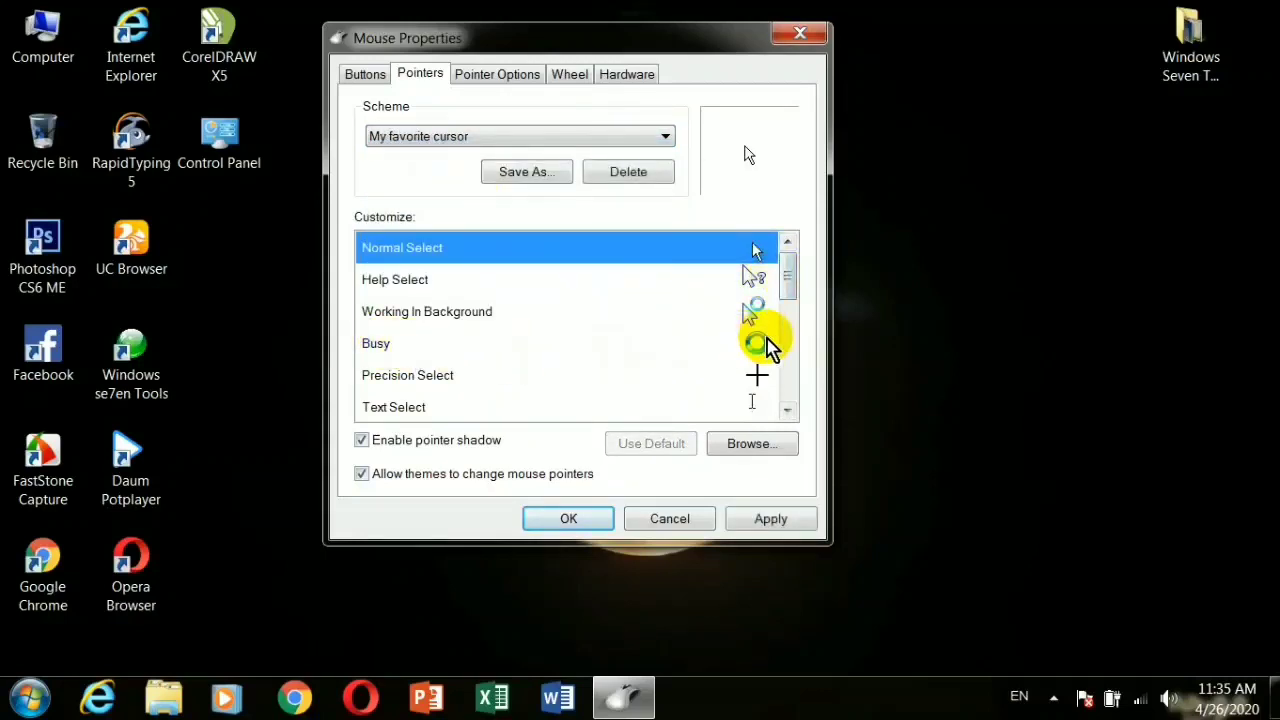
{"action": "left_click_drag", "start_coordinate": [795, 278], "coordinate": [791, 251]}
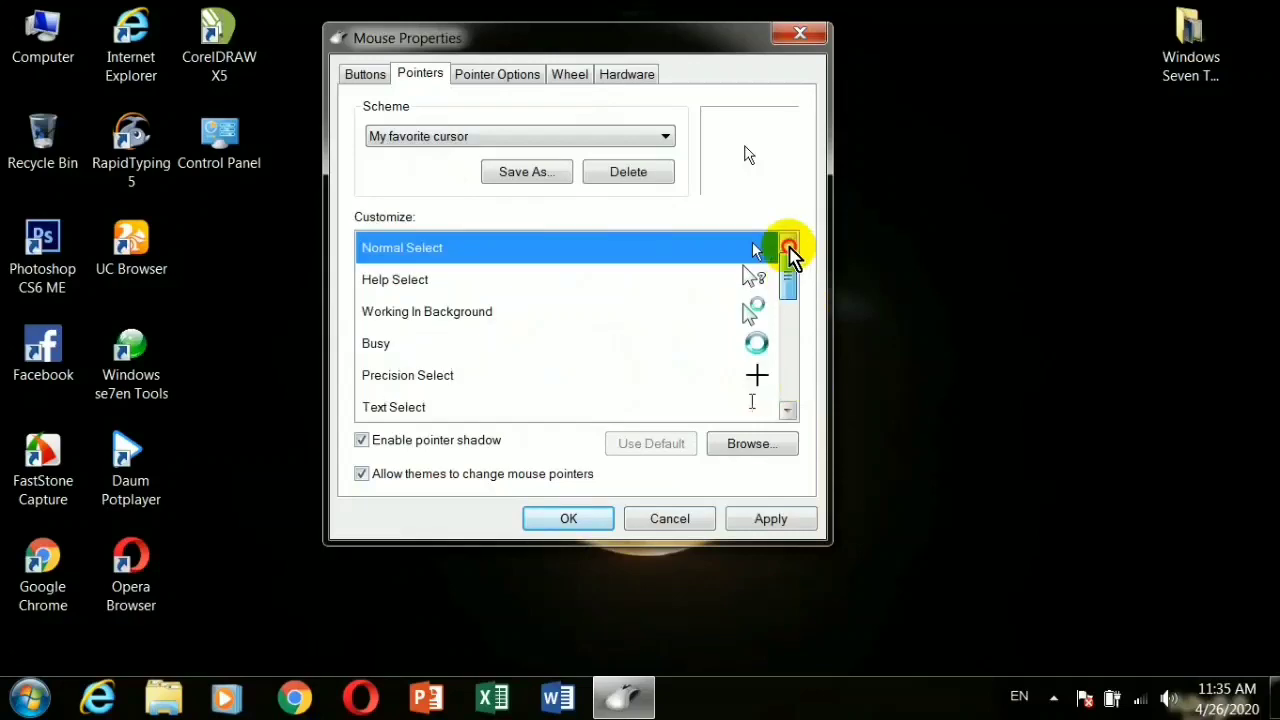
{"action": "left_click", "coordinate": [563, 140]}
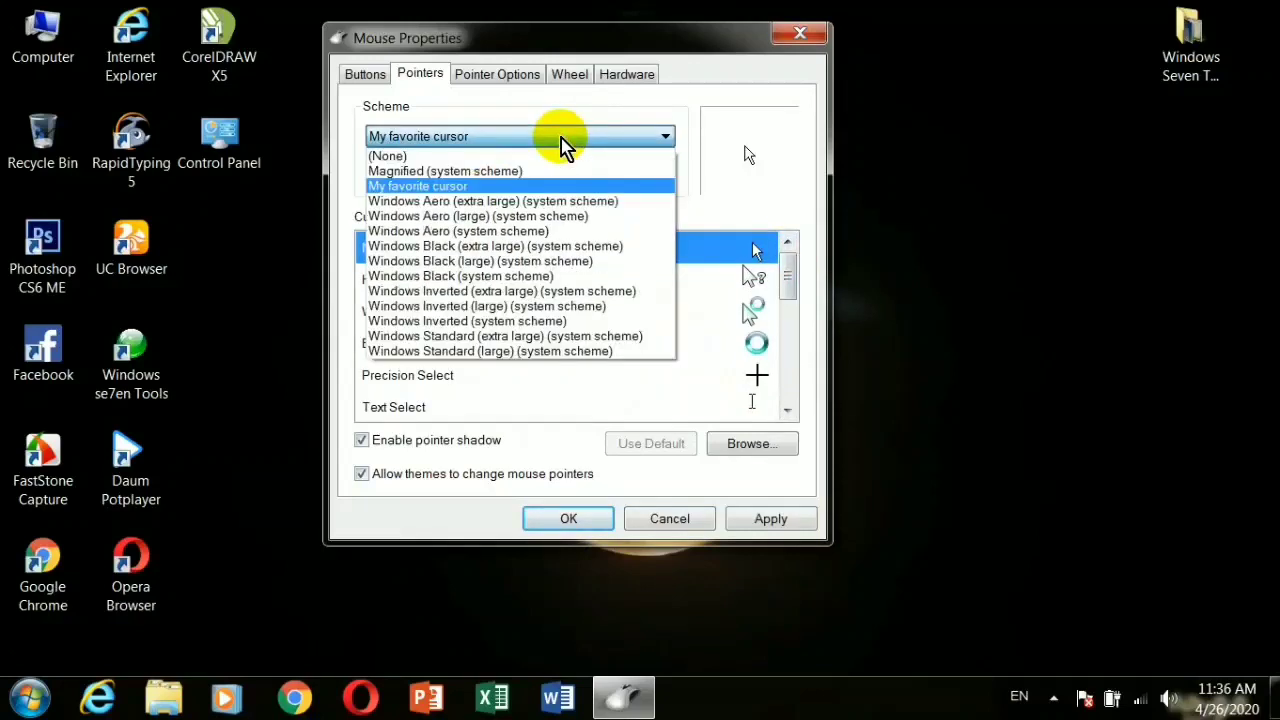
{"action": "left_click", "coordinate": [445, 171]}
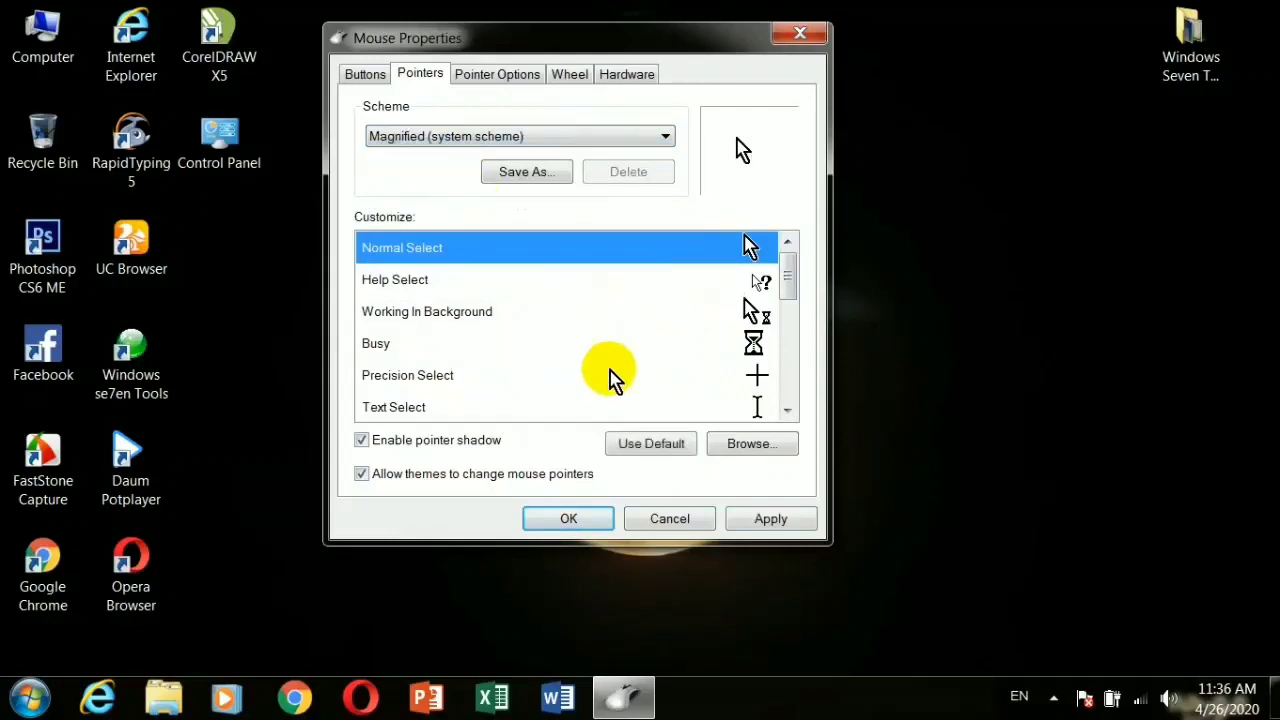
{"action": "left_click", "coordinate": [752, 530]}
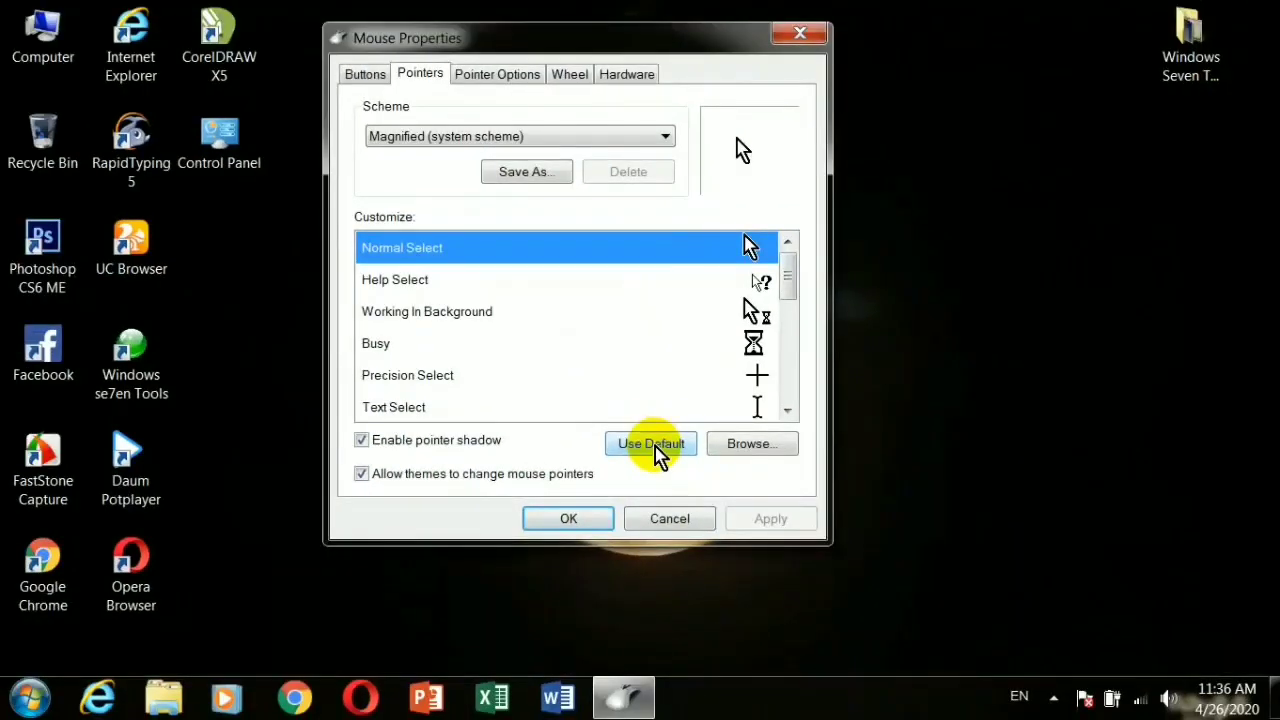
- Reset the Normal Select pointer to its default and apply it, and replace it with the aero_pen_l cursor, applying the change
{"action": "left_click", "coordinate": [655, 450]}
{"action": "left_click", "coordinate": [771, 518]}
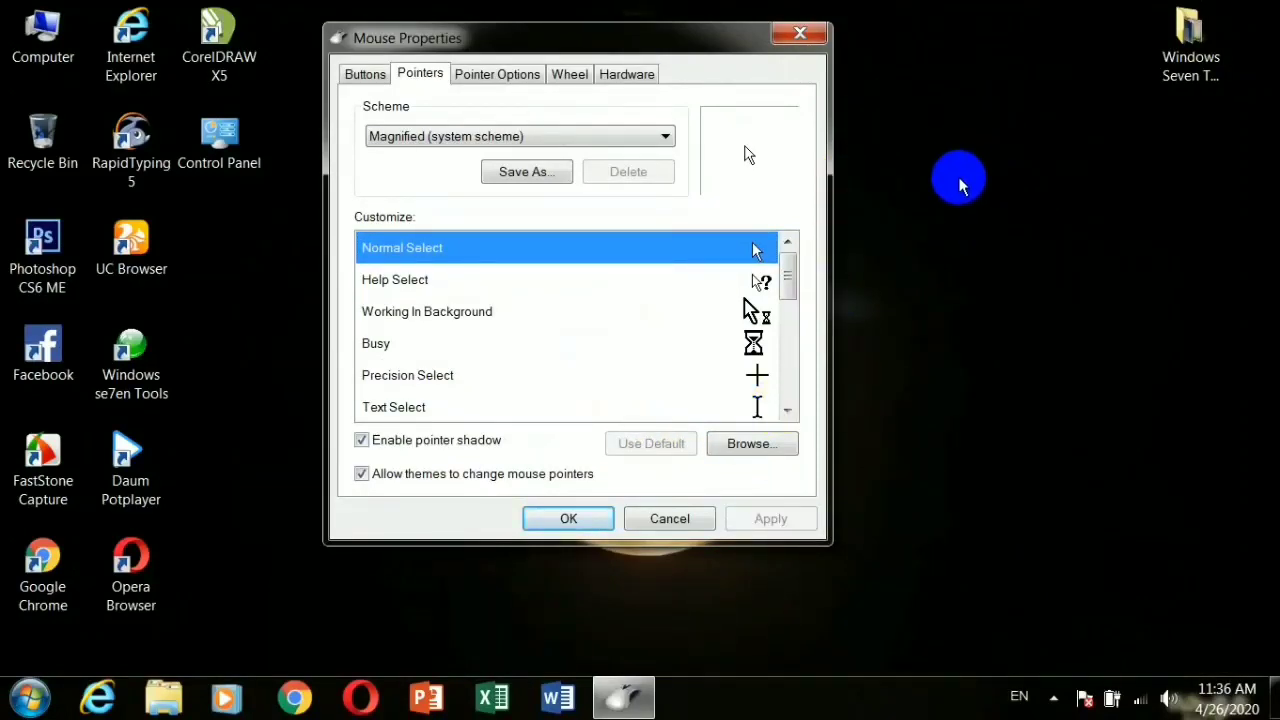
{"action": "left_click", "coordinate": [749, 251]}
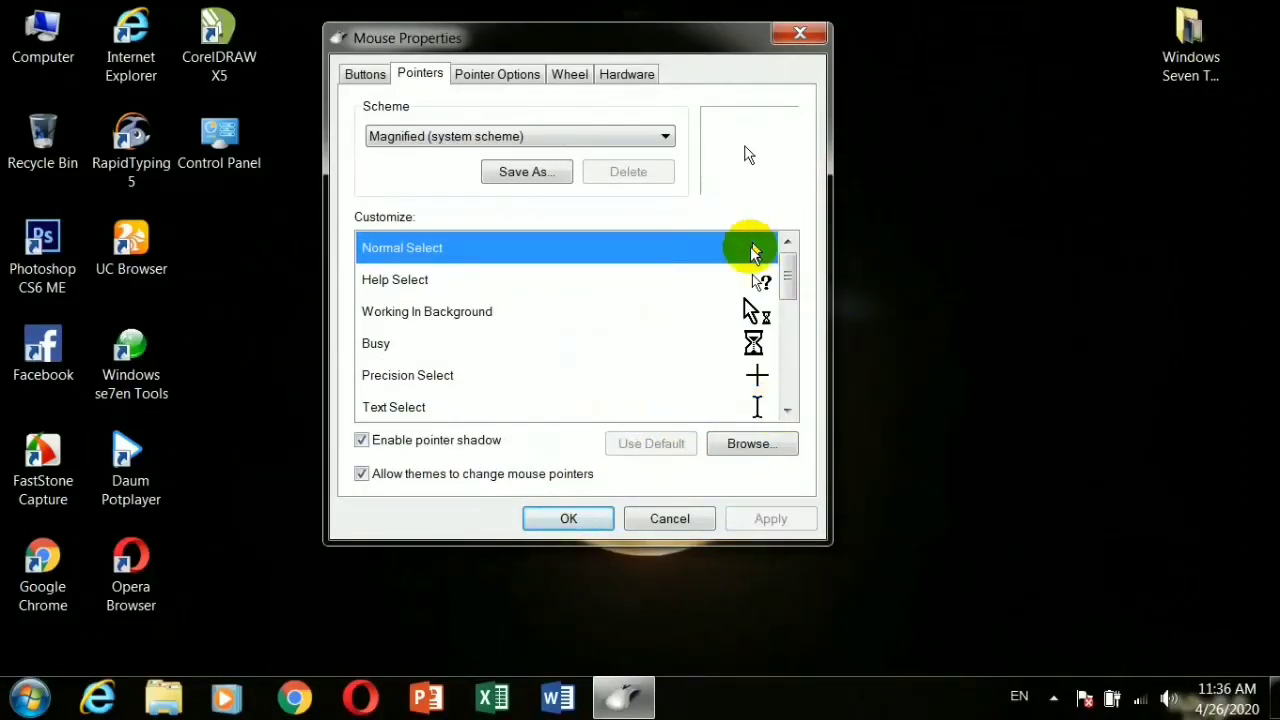
{"action": "left_click", "coordinate": [740, 447]}
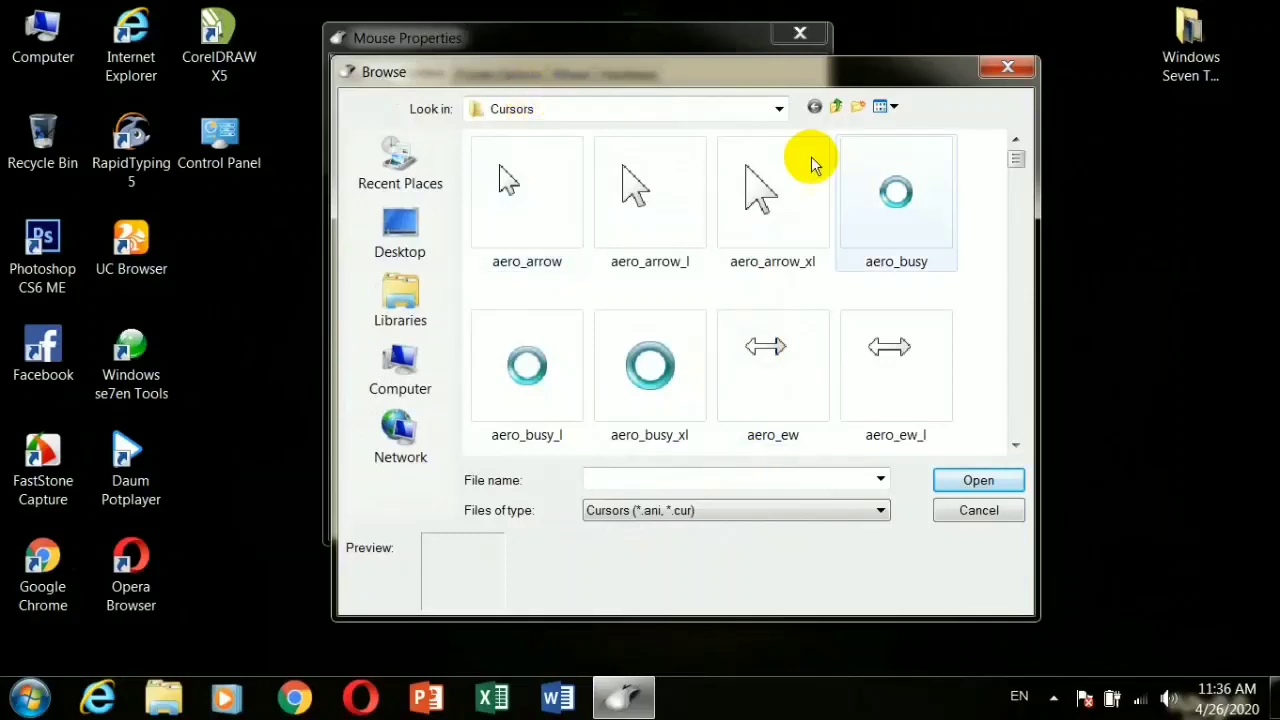
{"action": "left_click_drag", "start_coordinate": [1015, 169], "coordinate": [1017, 205]}
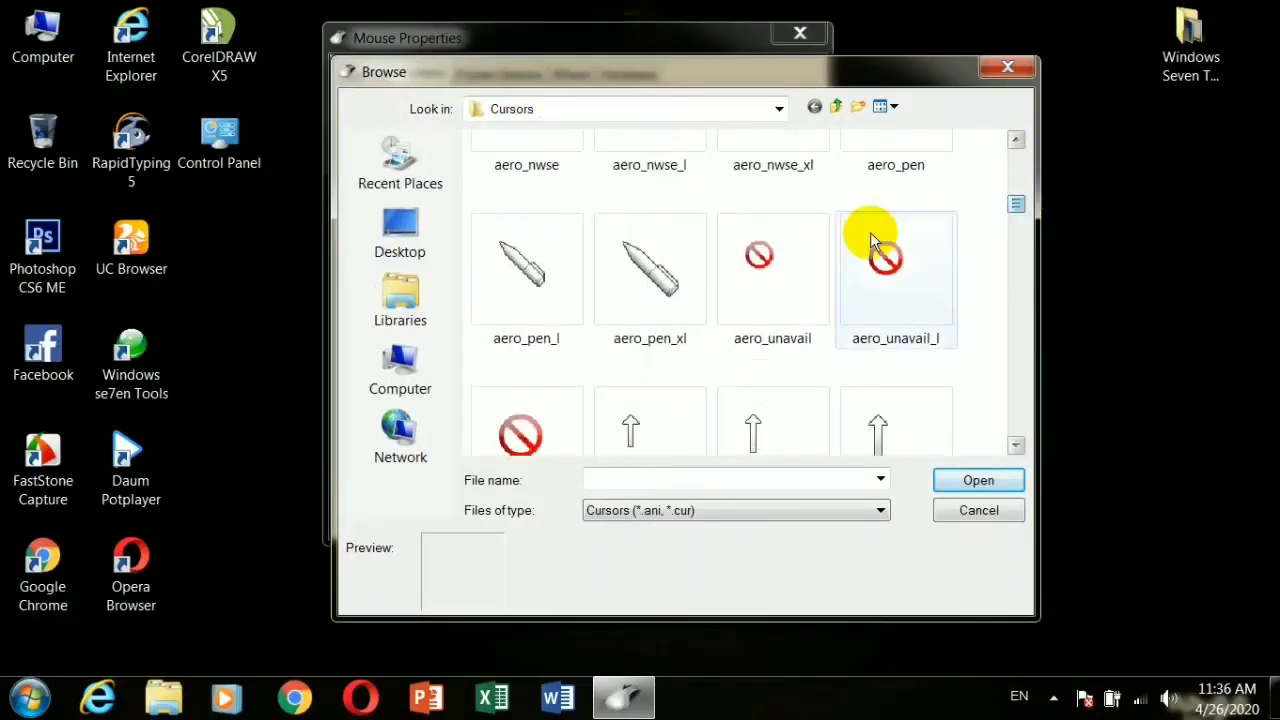
{"action": "double_click", "coordinate": [545, 264]}
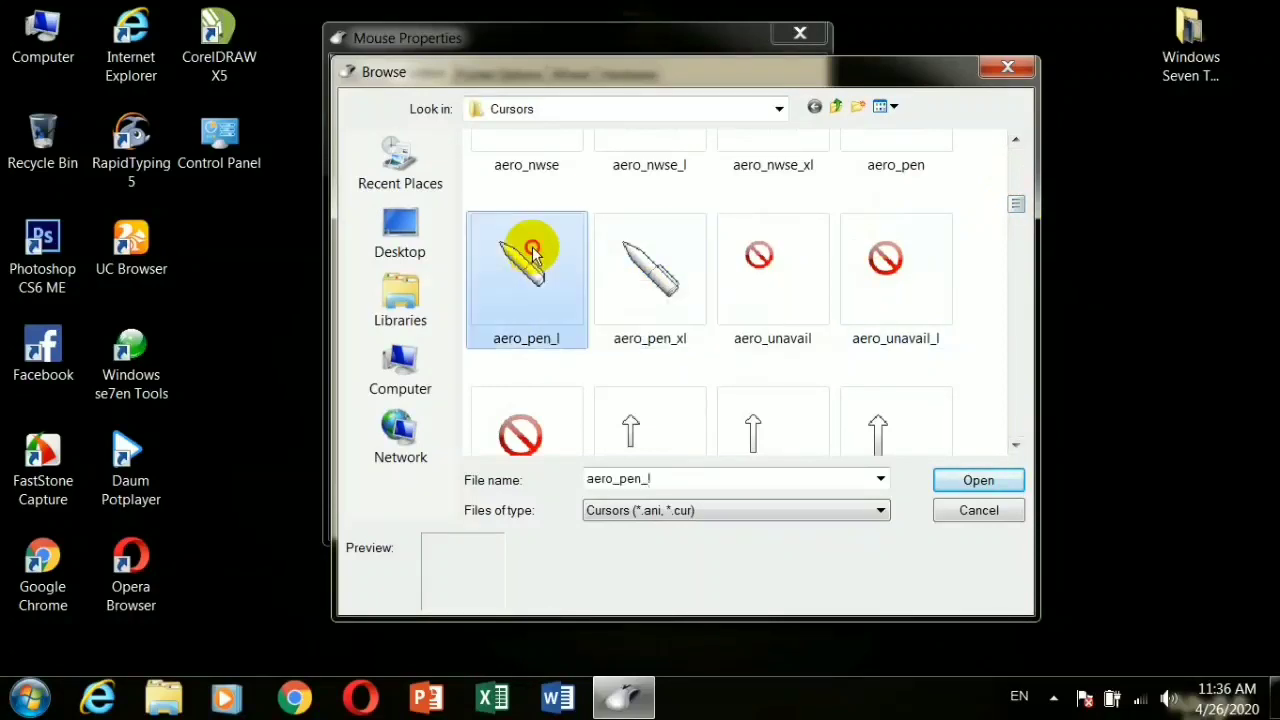
{"action": "left_click", "coordinate": [772, 520]}
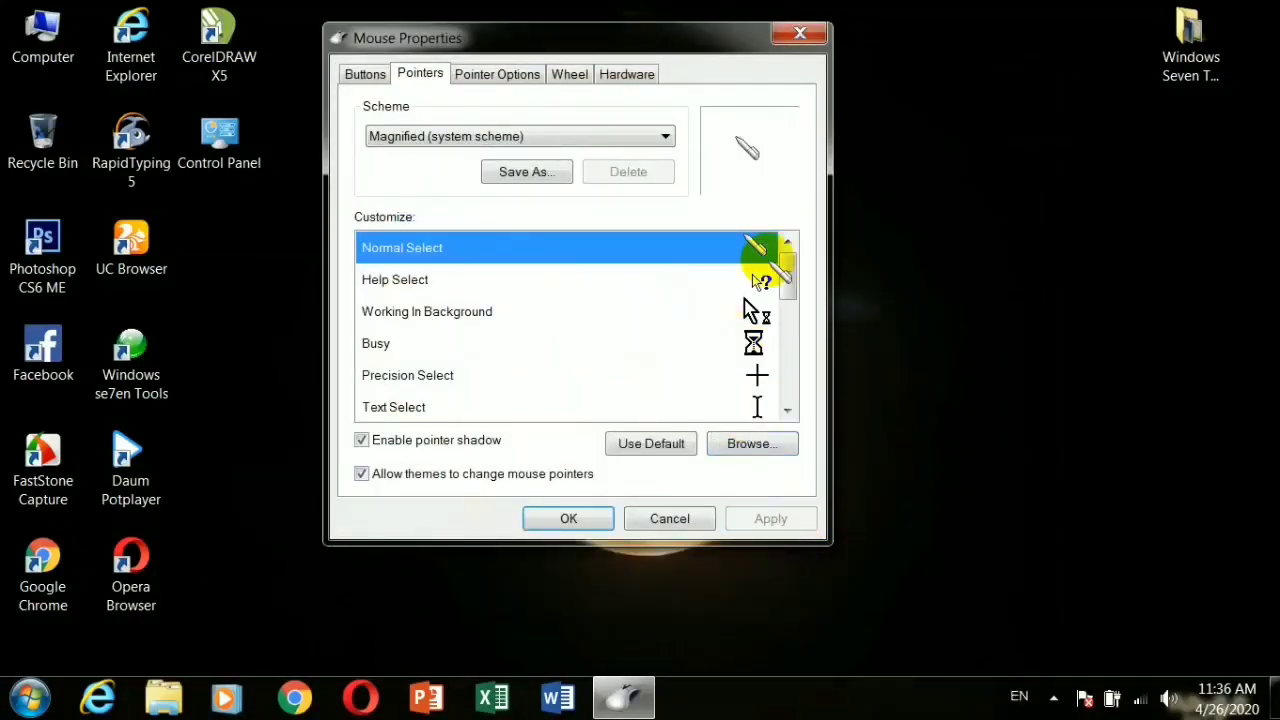
- Look through the available cursor files without choosing one, and reset the Normal Select pointer to its default and apply it
{"action": "left_click", "coordinate": [750, 444]}
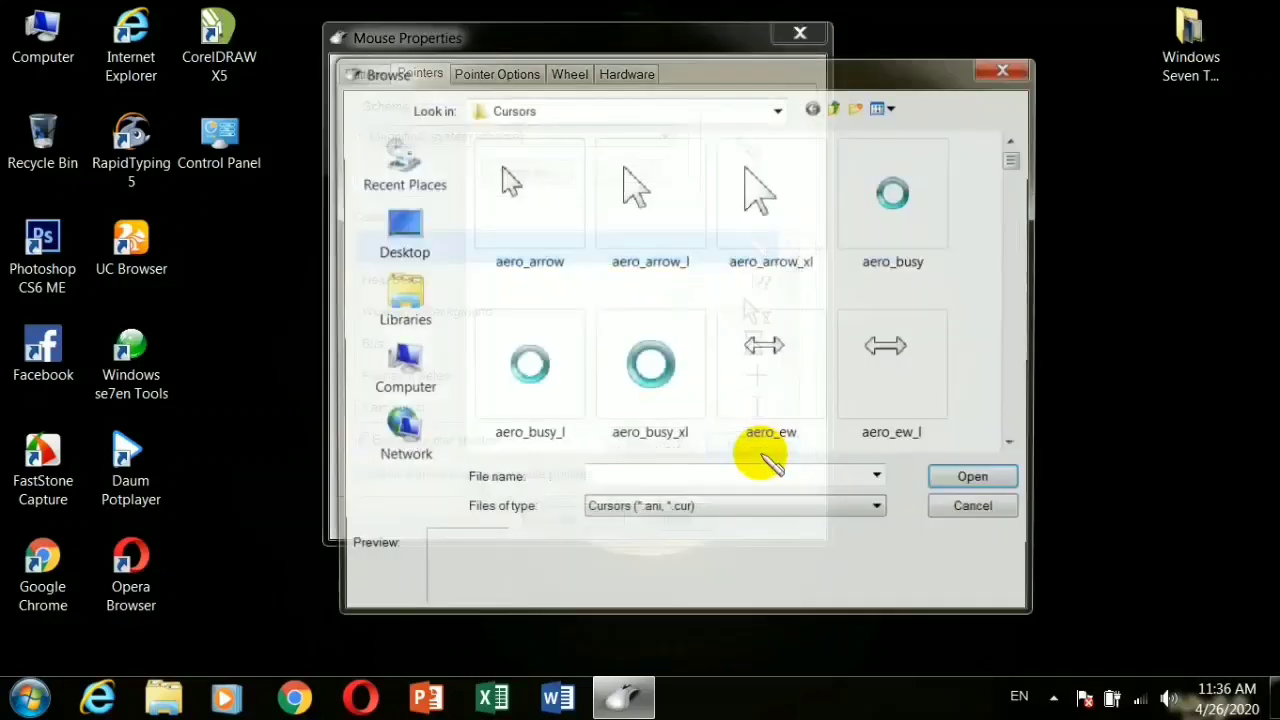
{"action": "left_click_drag", "start_coordinate": [1008, 168], "coordinate": [1023, 434]}
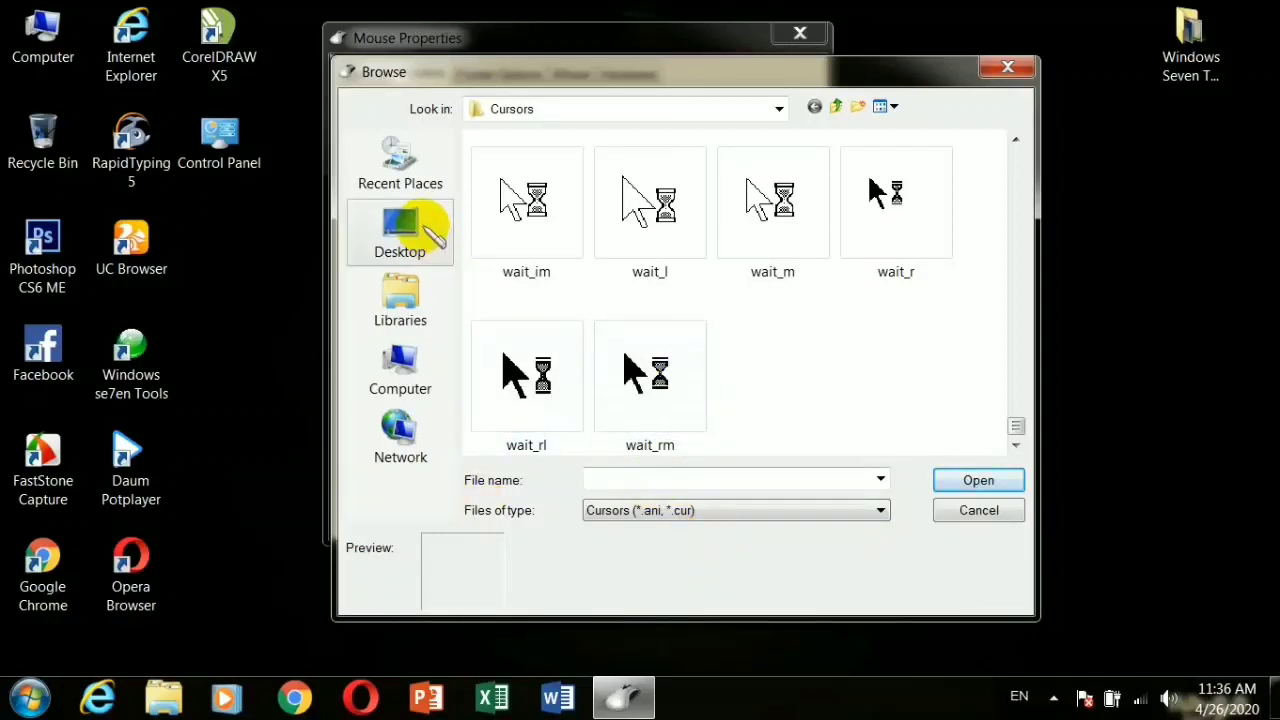
{"action": "left_click", "coordinate": [965, 512]}
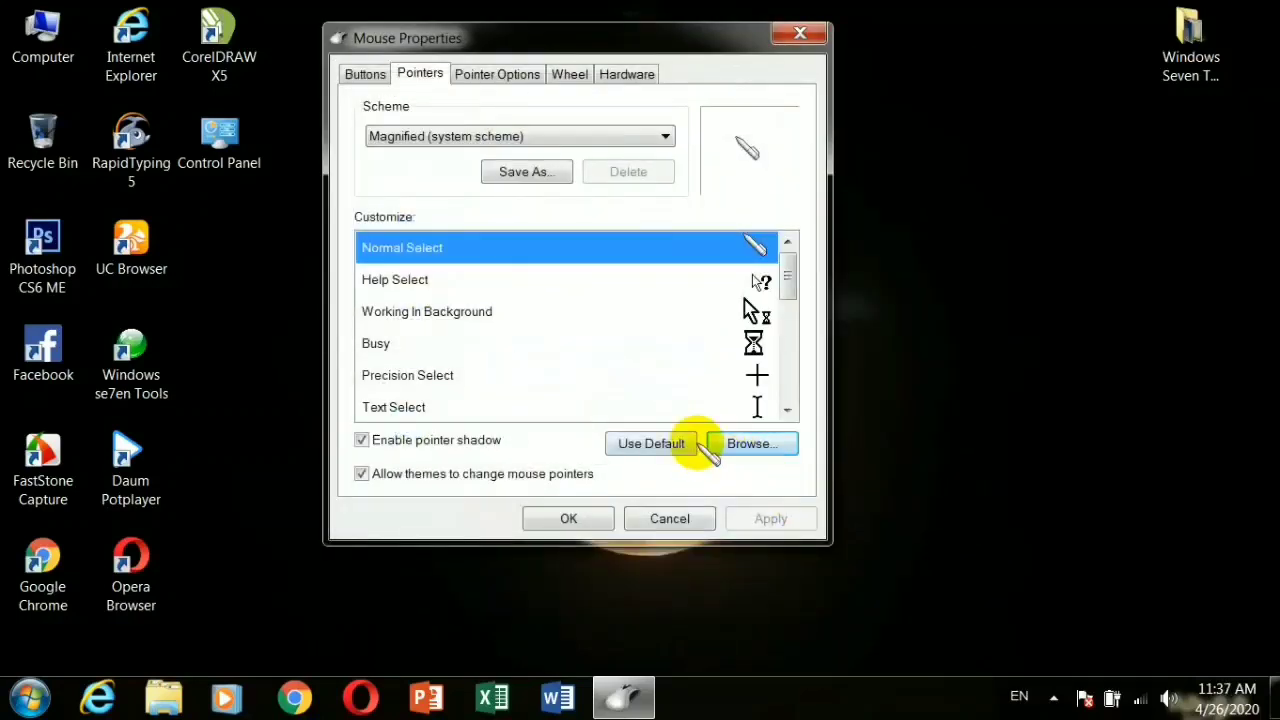
{"action": "left_click", "coordinate": [652, 443]}
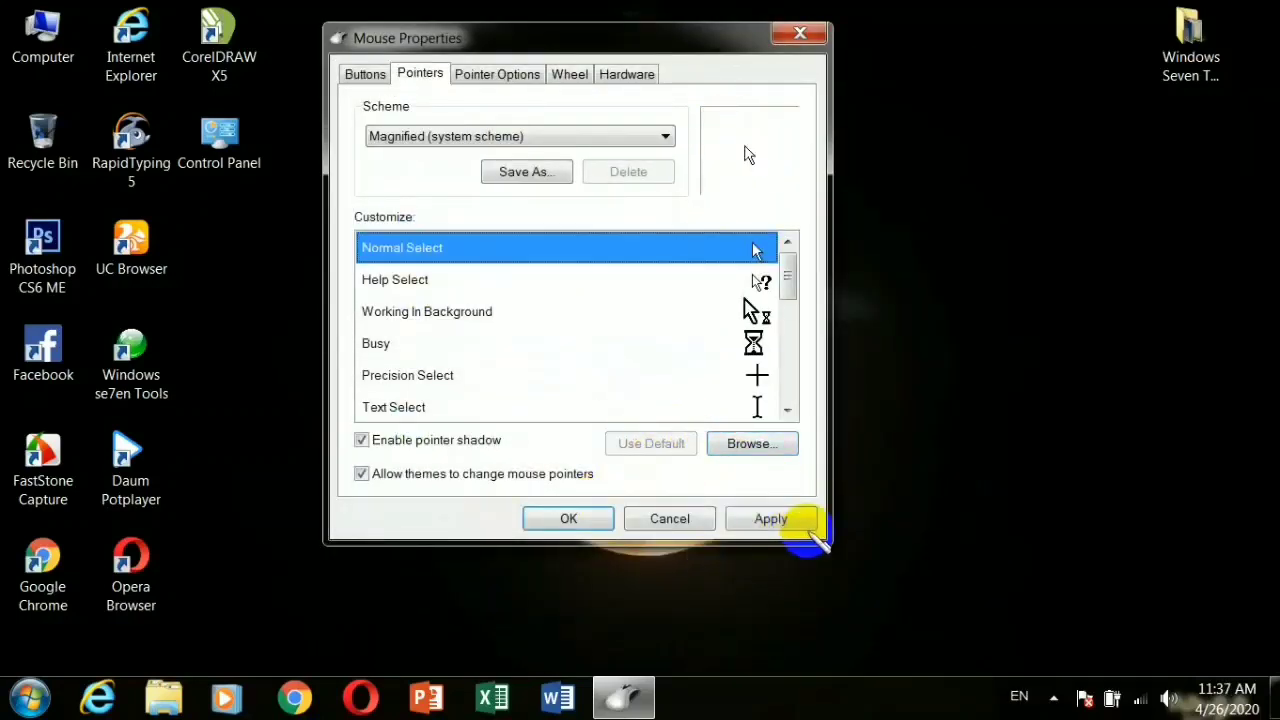
{"action": "left_click", "coordinate": [774, 520]}
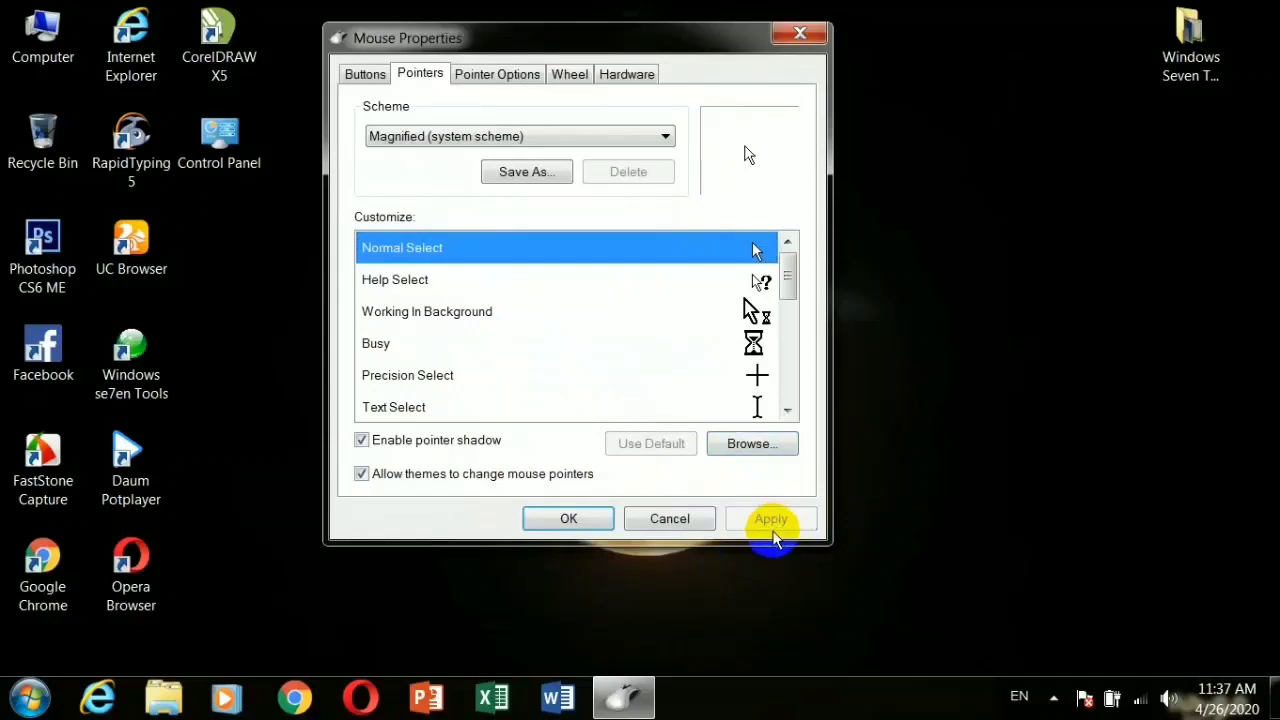
- Set the Normal Select pointer to the aero_pen cursor, apply it, and save the scheme as My favorite mouse pointer
{"action": "left_click", "coordinate": [752, 441]}
{"action": "left_click_drag", "start_coordinate": [1012, 170], "coordinate": [1018, 199]}
{"action": "left_click", "coordinate": [886, 345]}
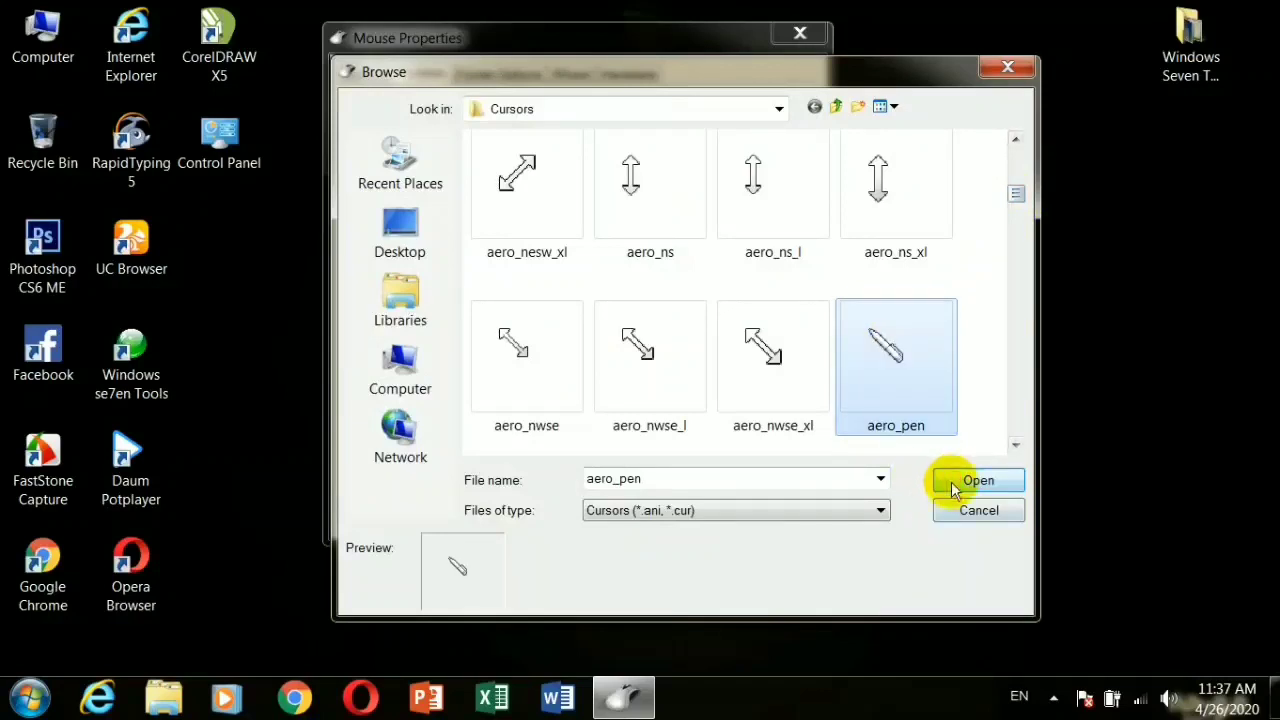
{"action": "left_click", "coordinate": [951, 484]}
{"action": "left_click", "coordinate": [768, 522]}
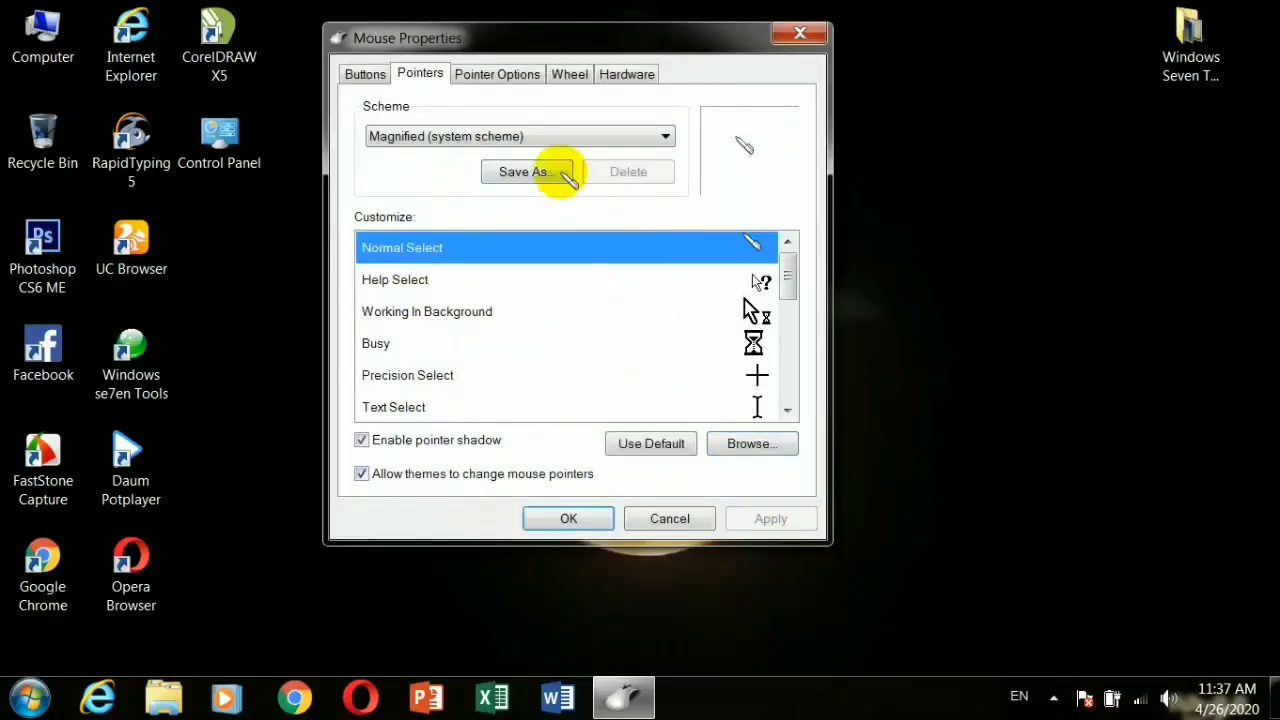
{"action": "left_click", "coordinate": [540, 172]}
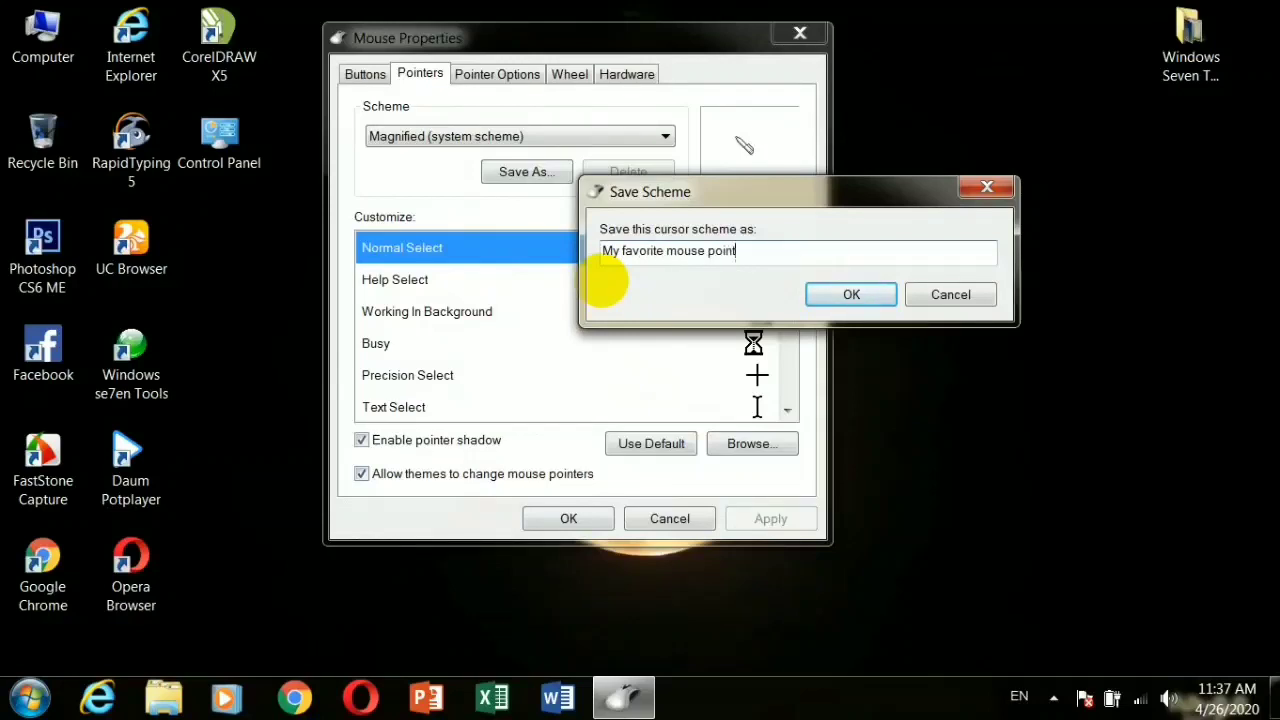
{"action": "left_click", "coordinate": [830, 292]}
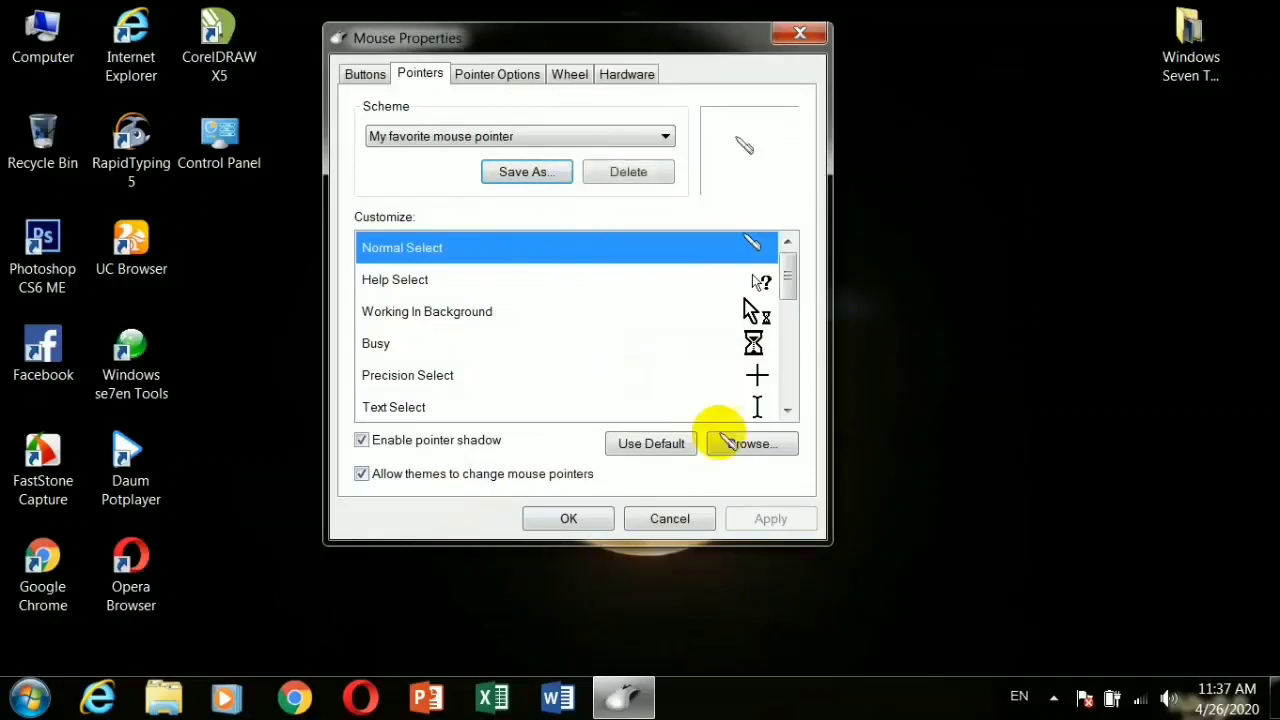
- Switch from the saved My favorite mouse pointer scheme to Magnified (system scheme) and apply it
{"action": "left_click", "coordinate": [596, 140]}
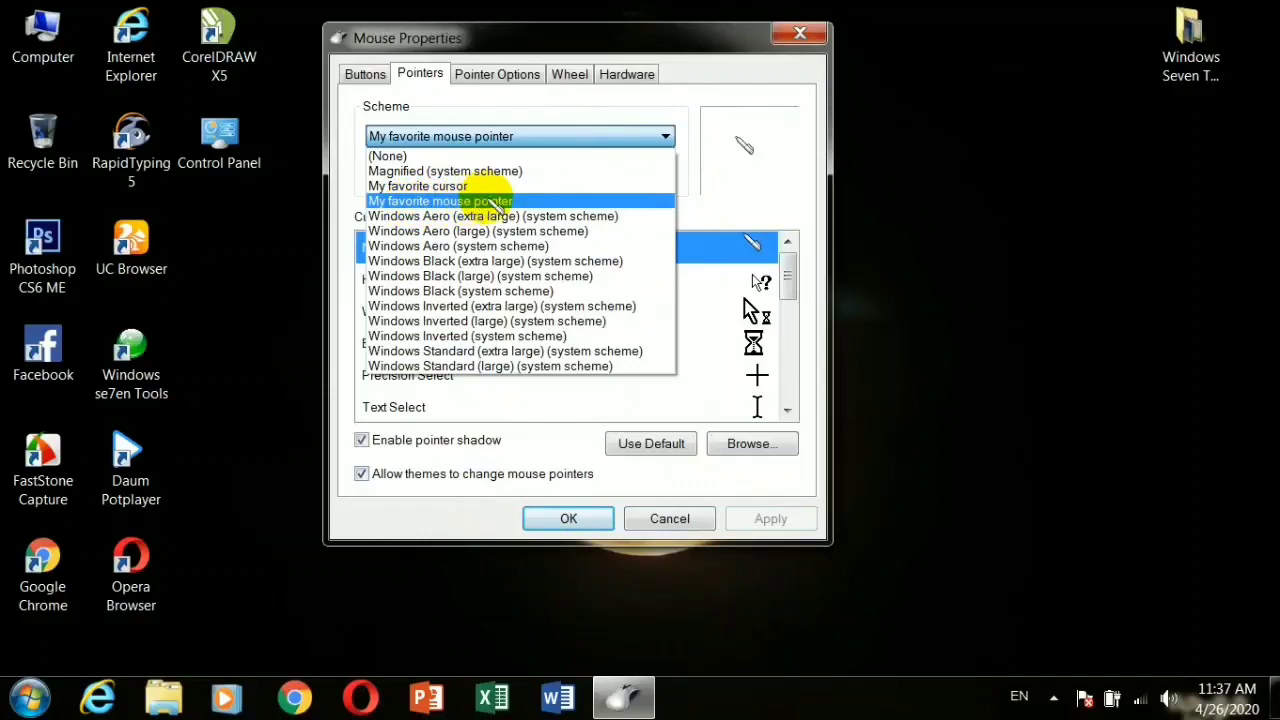
{"action": "left_click", "coordinate": [423, 171]}
{"action": "left_click", "coordinate": [760, 518]}
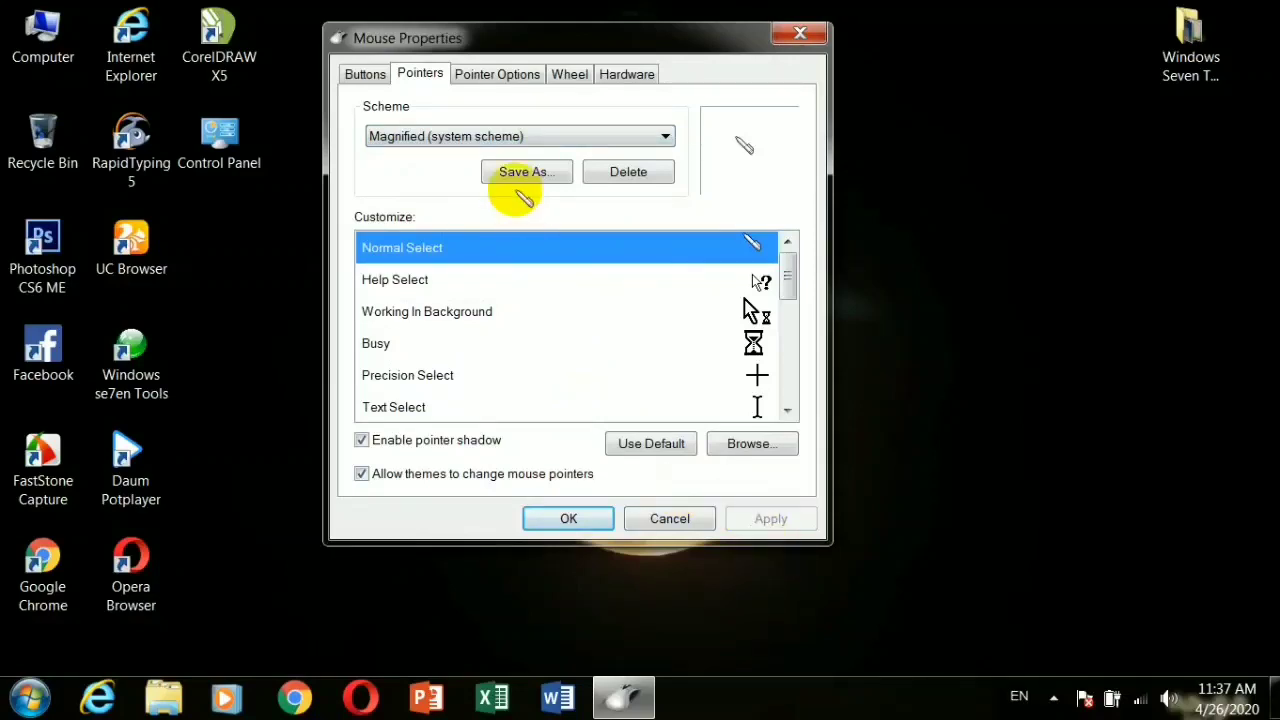
- Set the mouse pointer scheme to Windows Black (extra large) (system scheme) and apply it
{"action": "left_click", "coordinate": [502, 134]}
{"action": "left_click", "coordinate": [466, 260]}
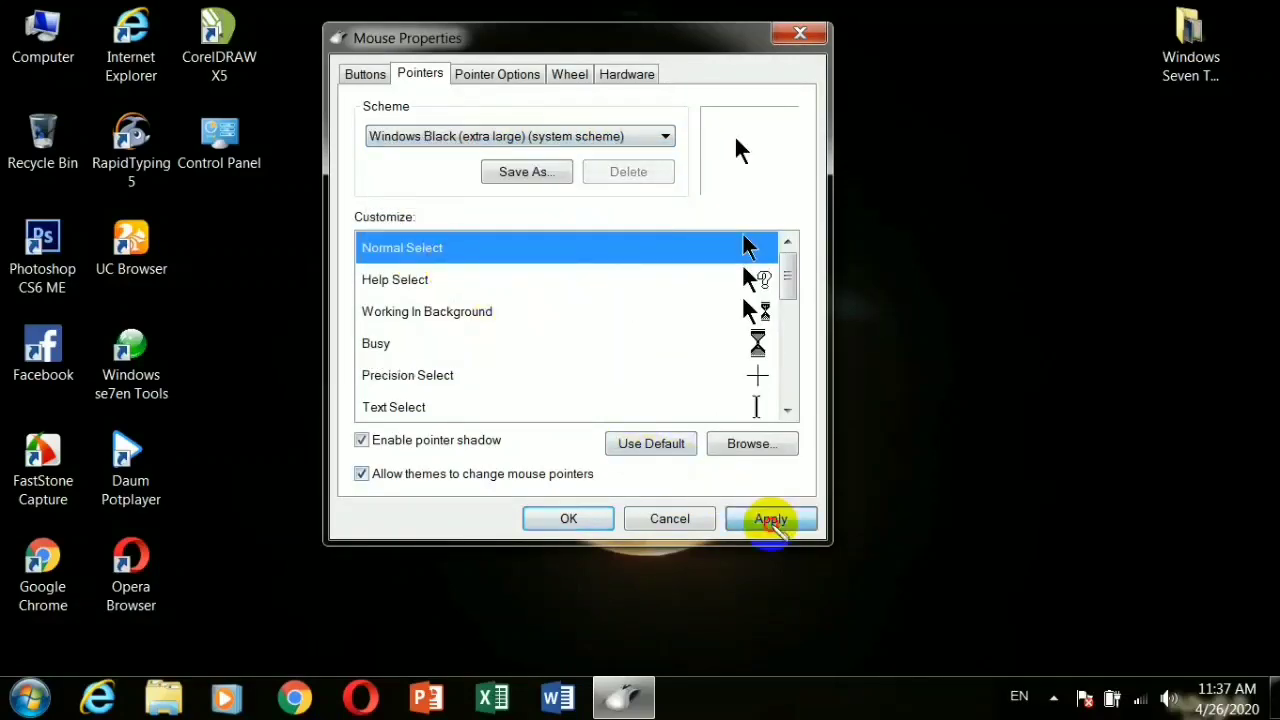
{"action": "left_click", "coordinate": [770, 520]}
- Apply the saved My favorite mouse pointer scheme, and delete that scheme, confirming its removal
{"action": "left_click", "coordinate": [600, 136]}
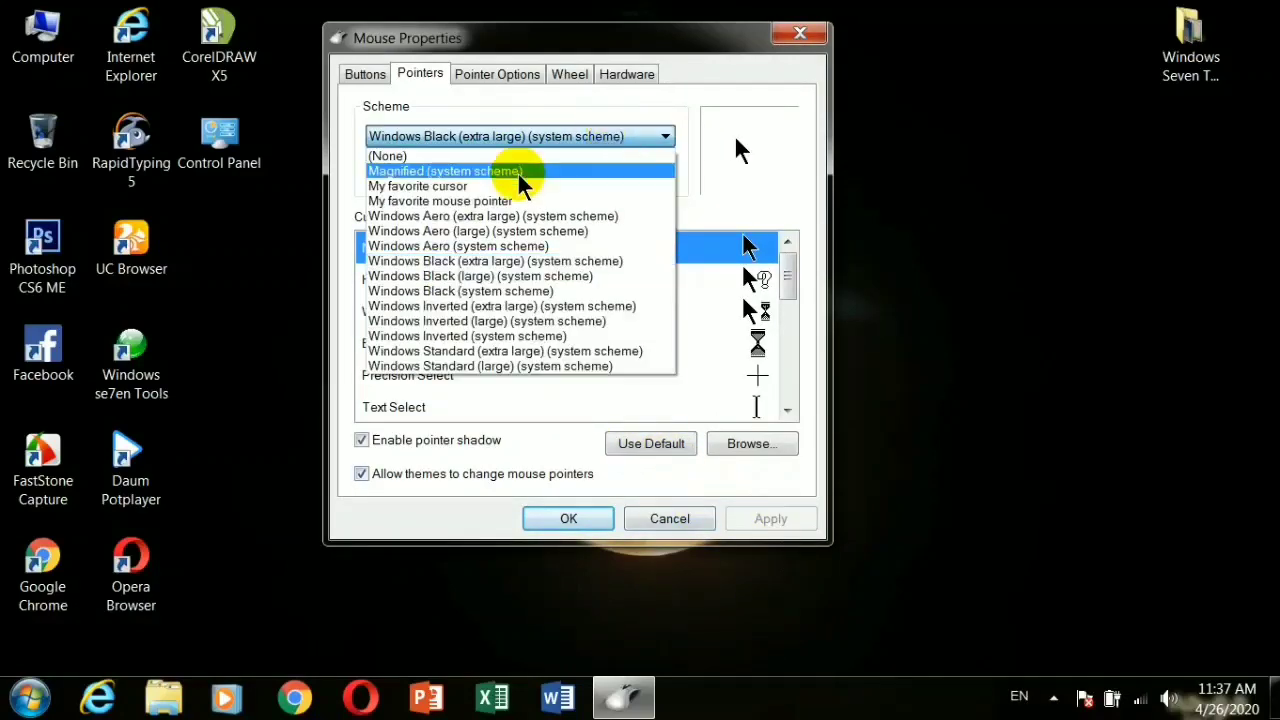
{"action": "left_click", "coordinate": [430, 201]}
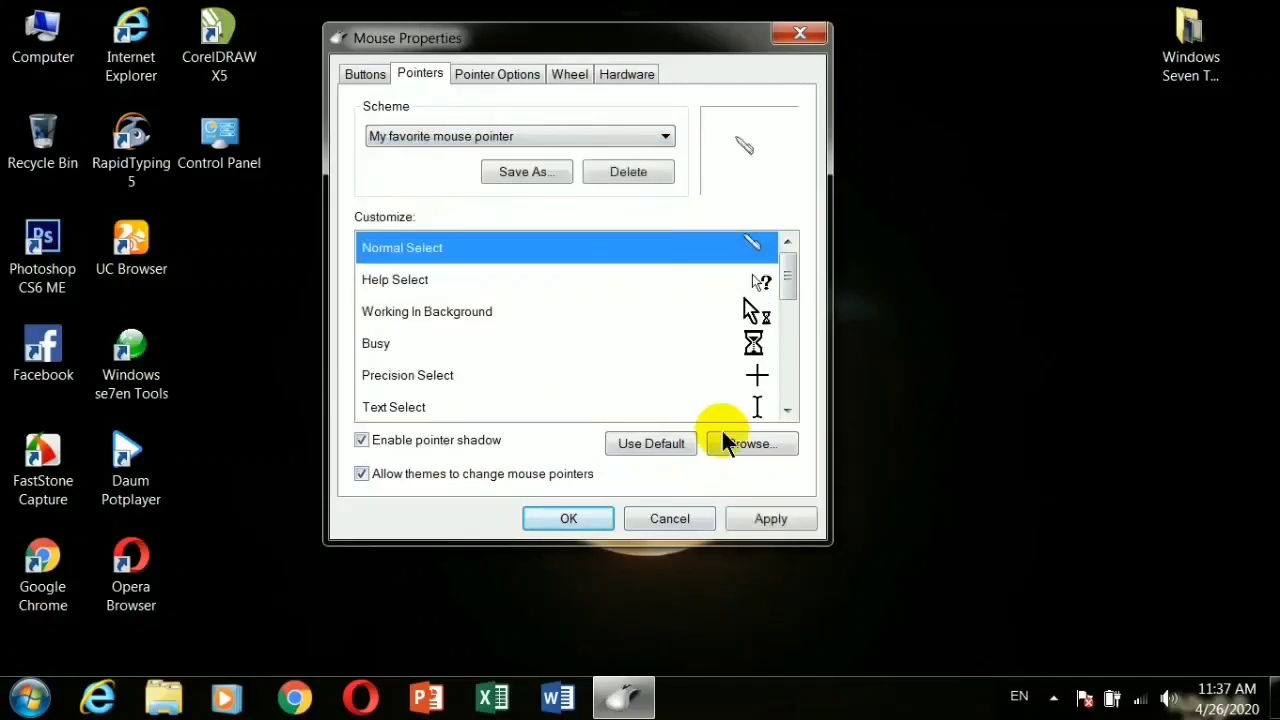
{"action": "left_click", "coordinate": [757, 517]}
{"action": "left_click", "coordinate": [636, 177]}
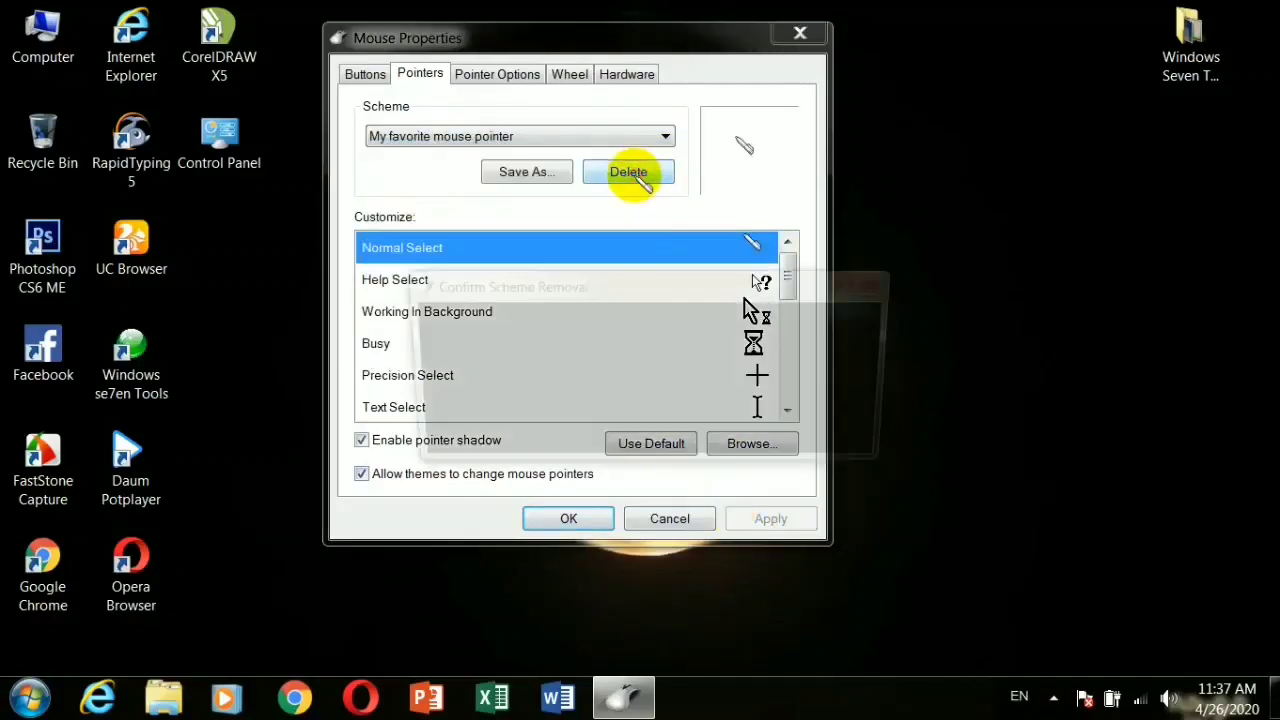
{"action": "left_click", "coordinate": [737, 432]}
- Set the mouse pointer scheme to Windows Aero (system scheme) and apply it
{"action": "left_click", "coordinate": [520, 137]}
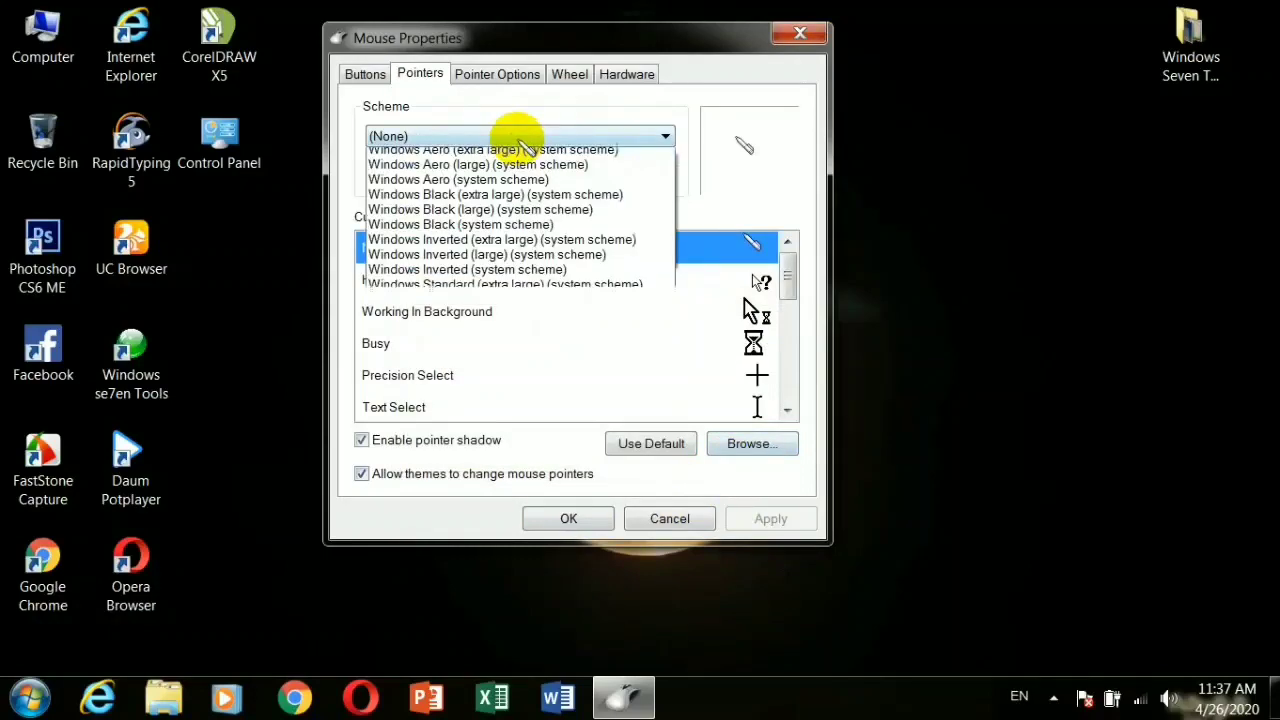
{"action": "left_click", "coordinate": [470, 229]}
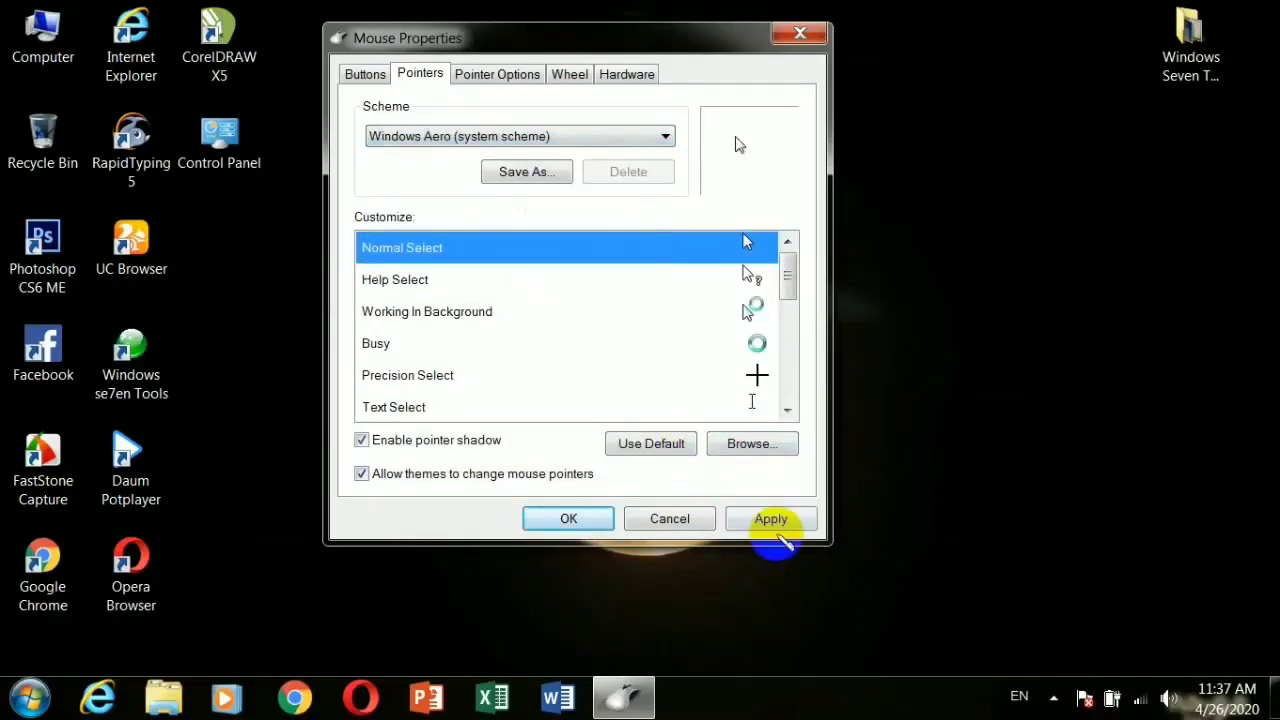
{"action": "left_click", "coordinate": [771, 522]}
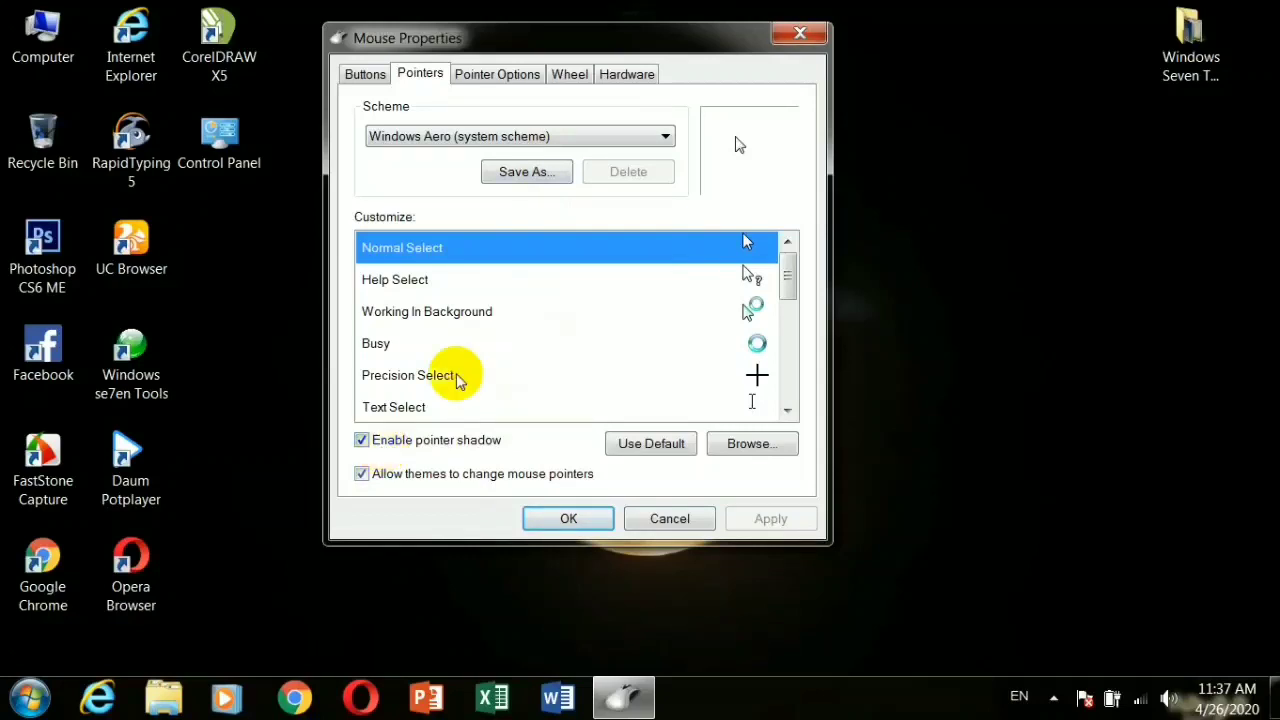
- Change the pointer scheme from Windows Aero to Magnified (system scheme) and apply it
{"action": "left_click", "coordinate": [578, 136]}
{"action": "left_click", "coordinate": [433, 168]}
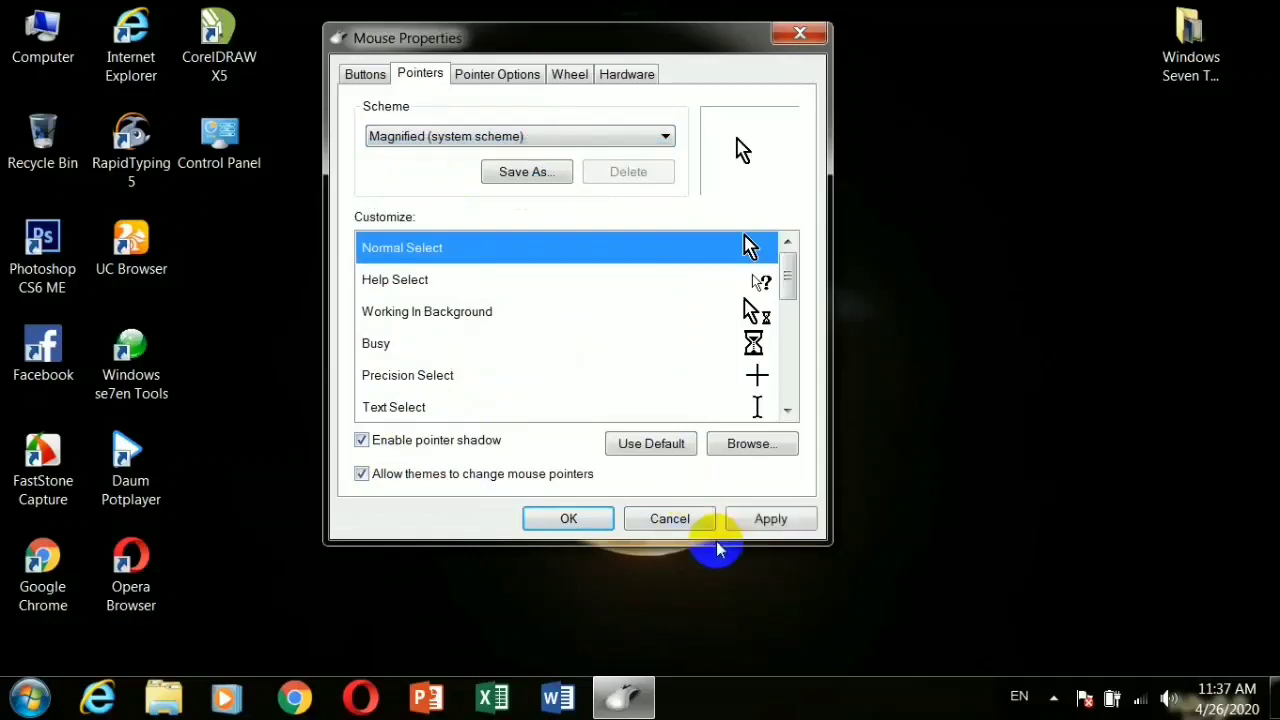
{"action": "left_click", "coordinate": [757, 516]}
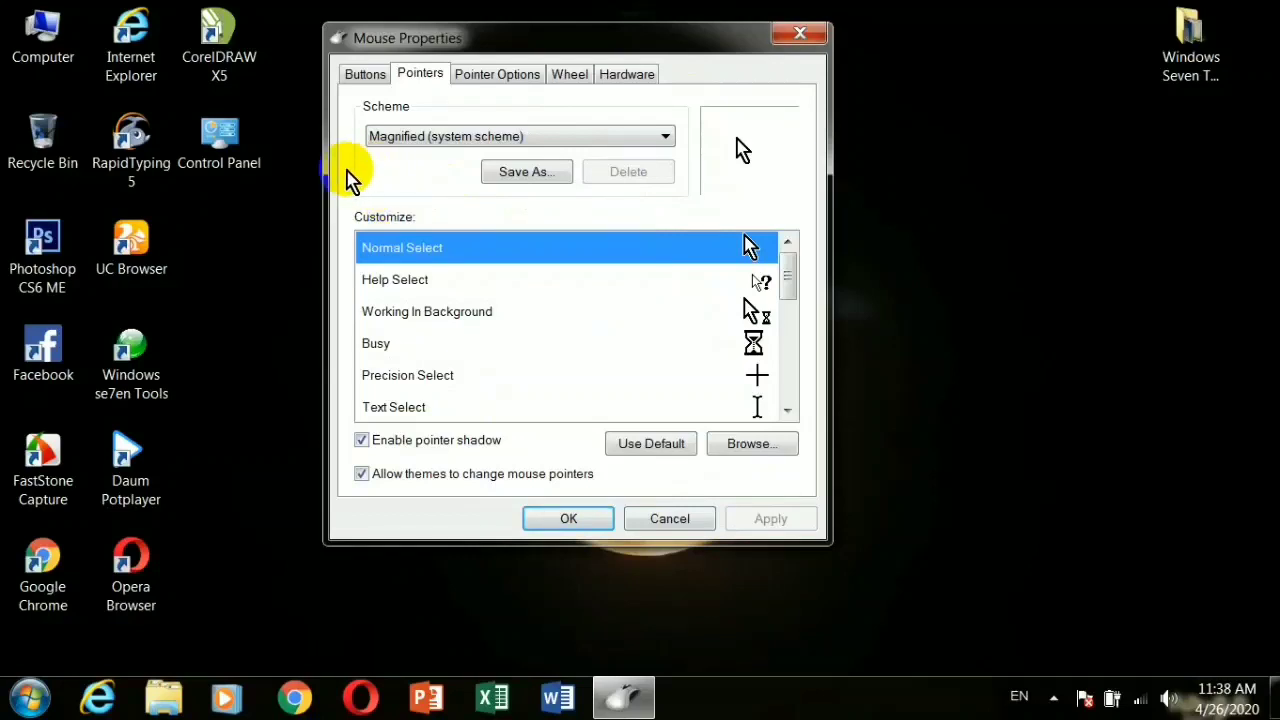
- Turn off the pointer shadow and apply the change, and turn the shadow back on and apply again
{"action": "left_click", "coordinate": [362, 440]}
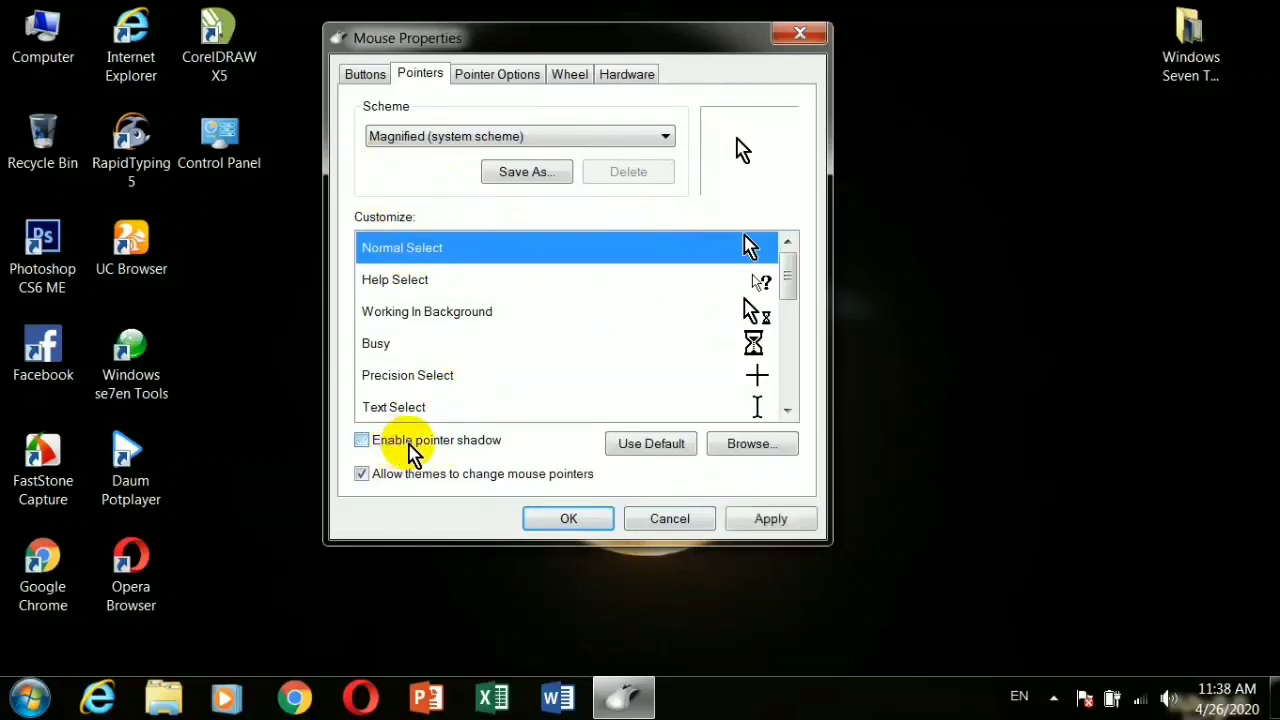
{"action": "left_click", "coordinate": [748, 519]}
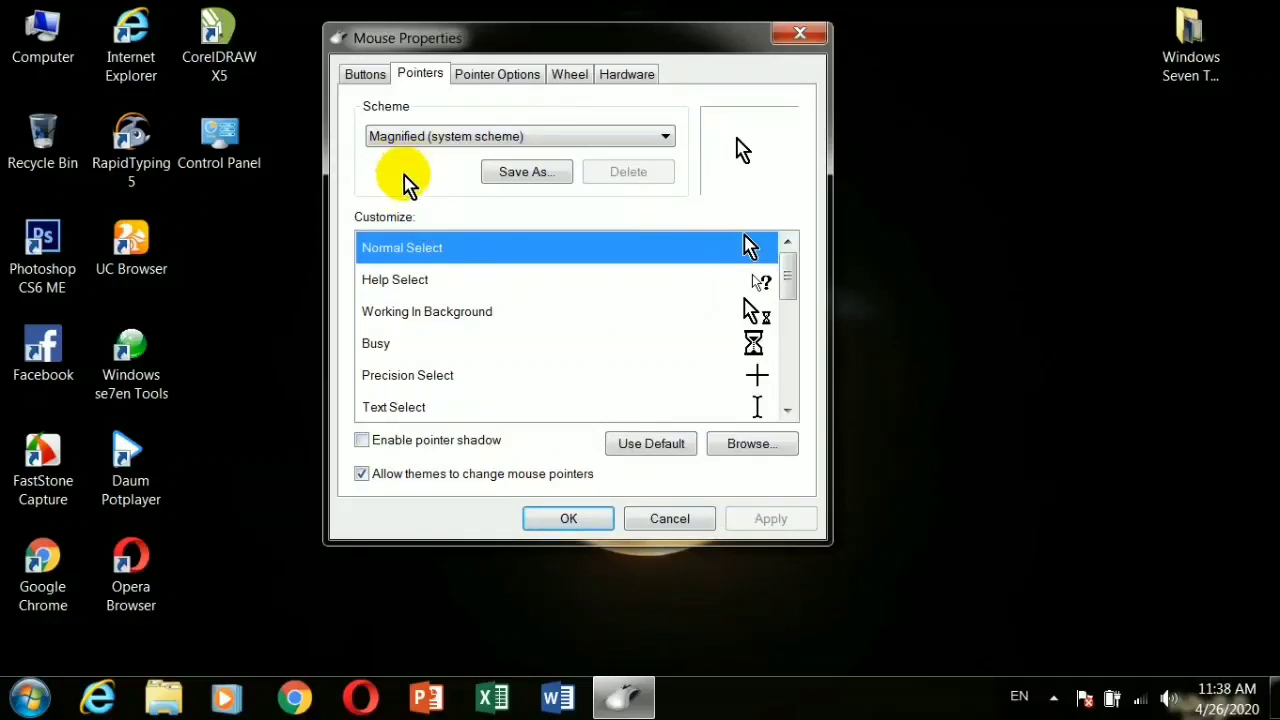
{"action": "left_click", "coordinate": [364, 441]}
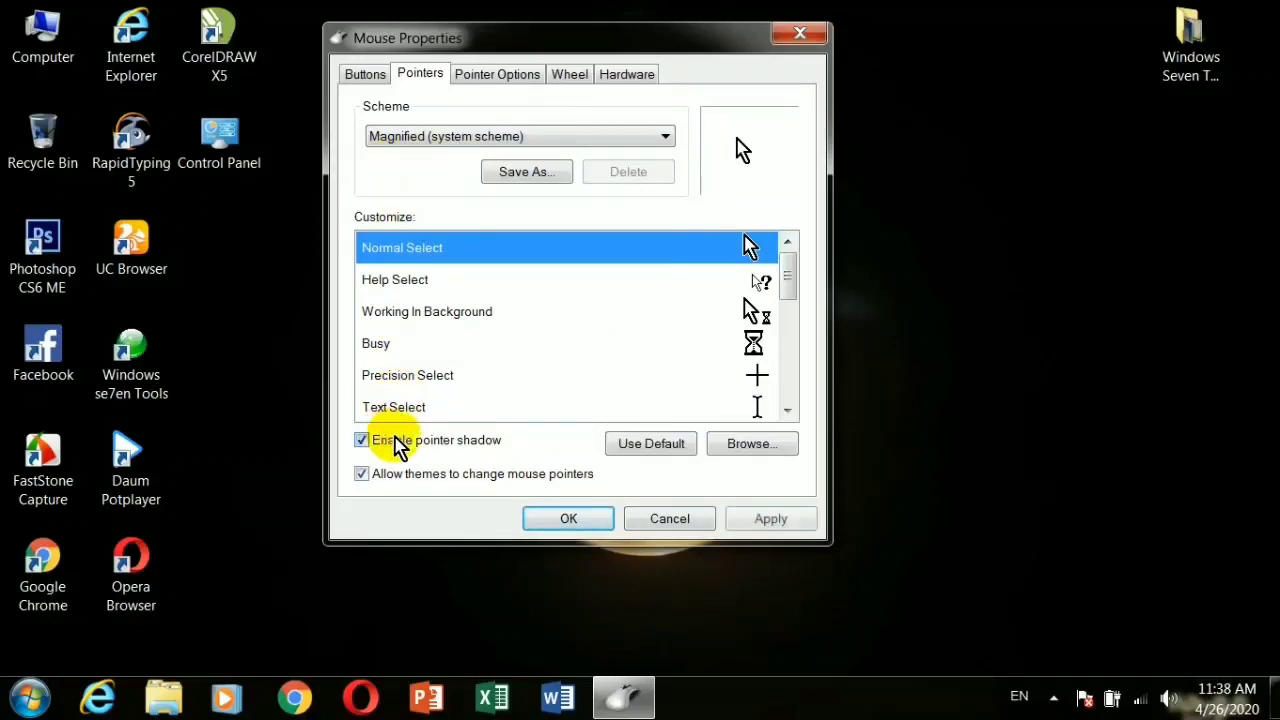
{"action": "left_click", "coordinate": [770, 519]}
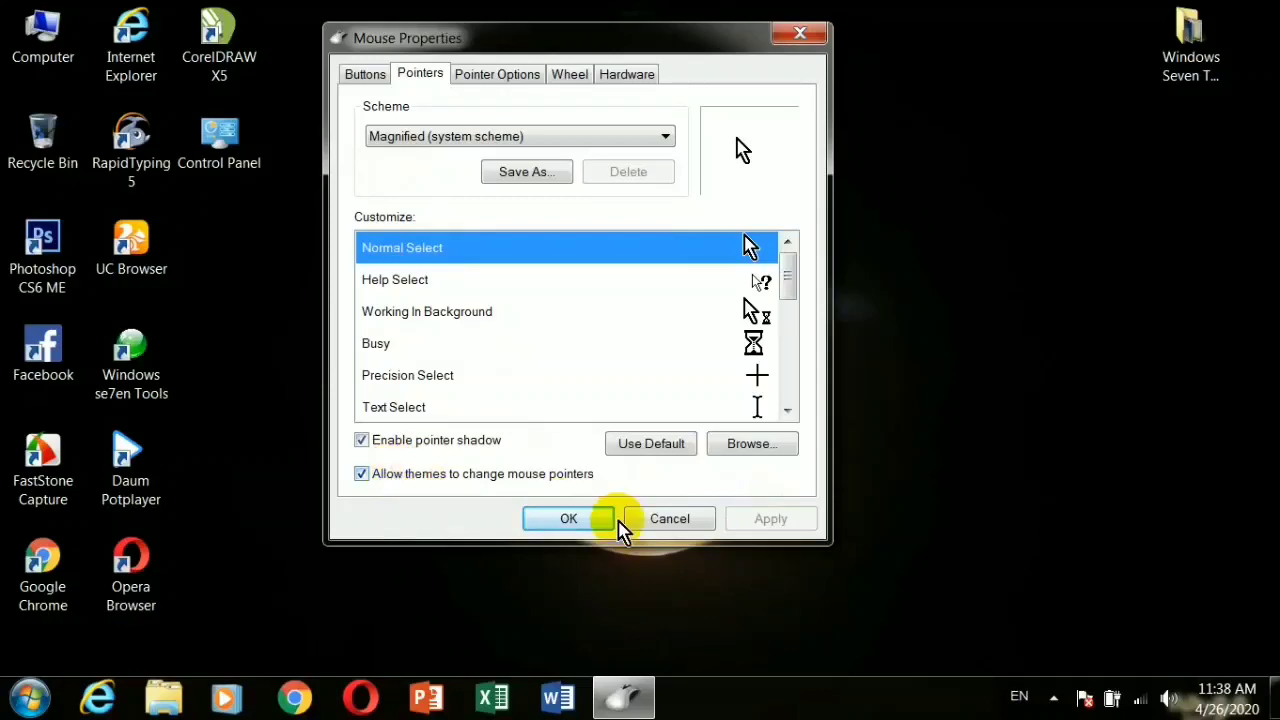
- Close the mouse properties, open the Personalization window from the desktop, and view the desktop icon settings without changing them
{"action": "left_click", "coordinate": [670, 516]}
{"action": "right_click", "coordinate": [358, 108]}
{"action": "left_click", "coordinate": [421, 425]}
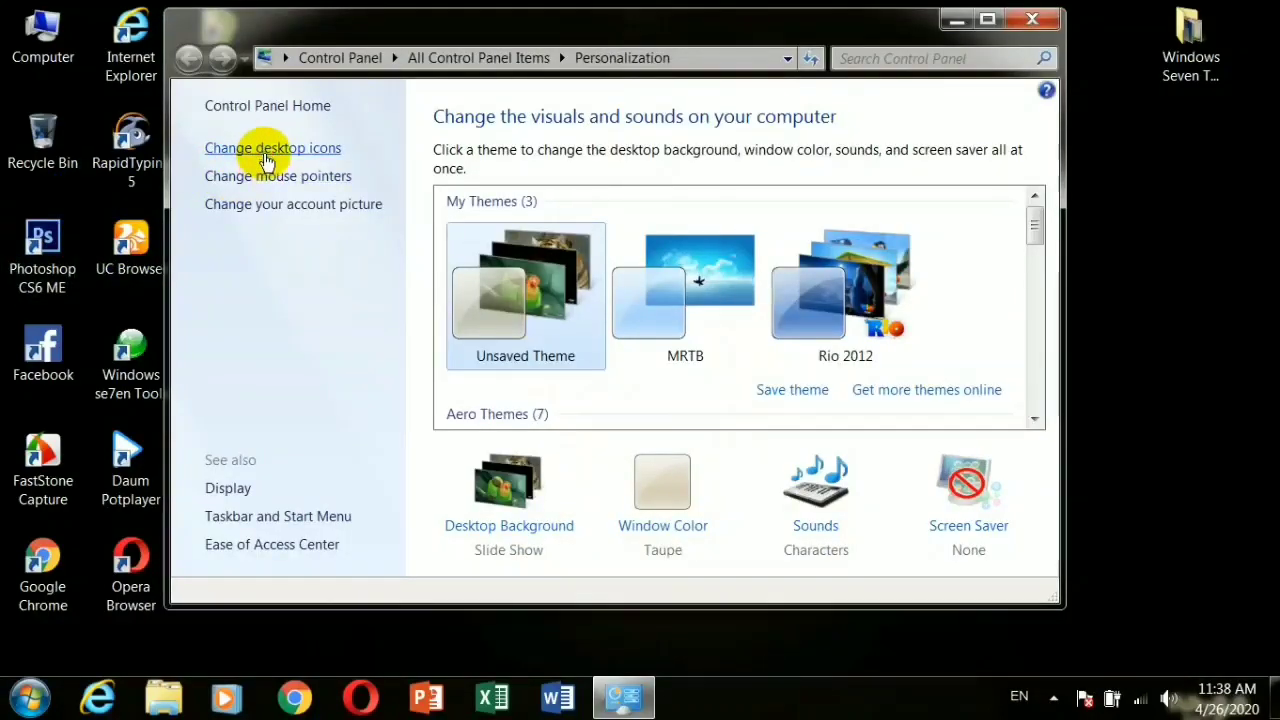
{"action": "left_click", "coordinate": [268, 150]}
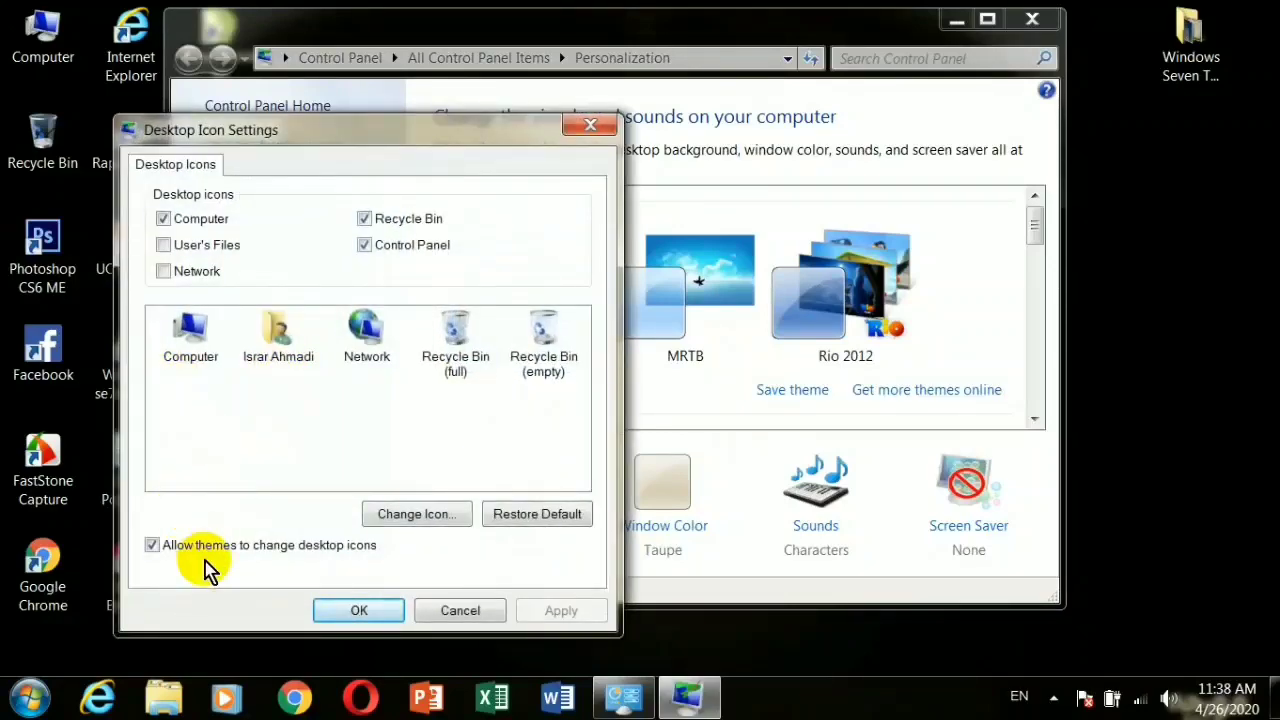
{"action": "left_click", "coordinate": [588, 125]}
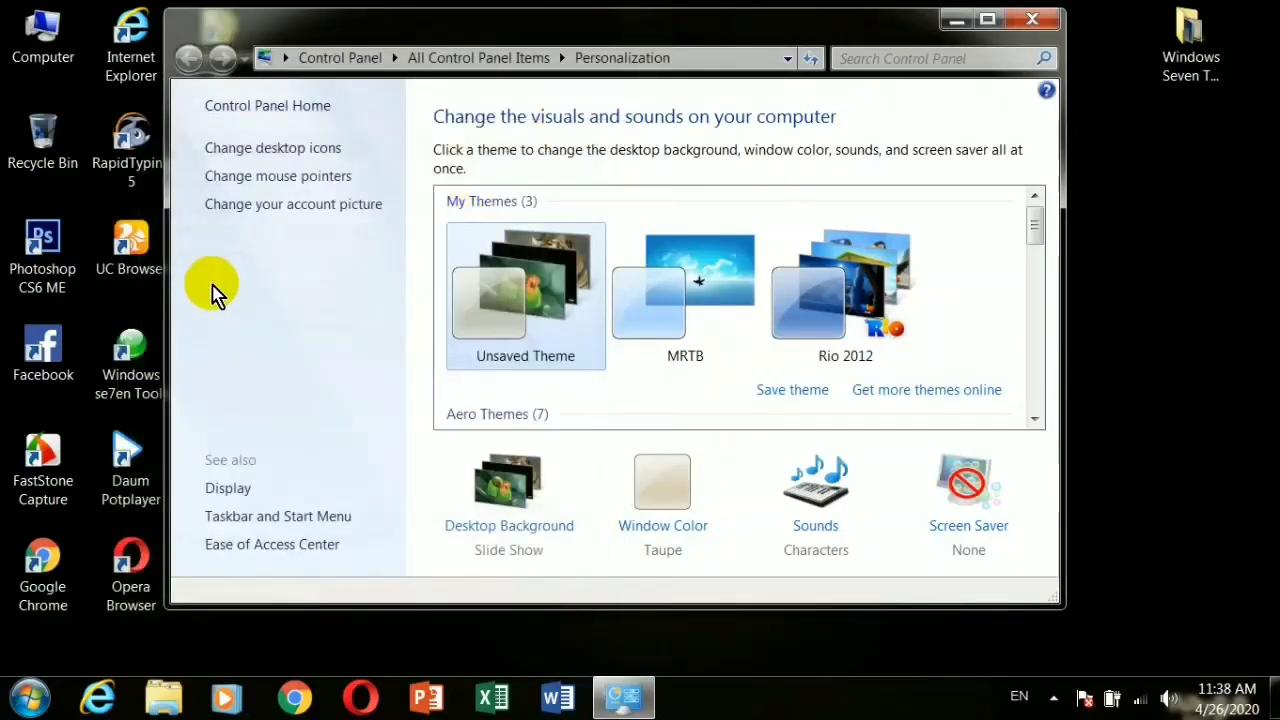
- Open the mouse pointer settings, keep the Magnified (system scheme) selected, and apply the MRTB theme to test its effect on the pointers
{"action": "left_click", "coordinate": [236, 176]}
{"action": "left_click", "coordinate": [294, 143]}
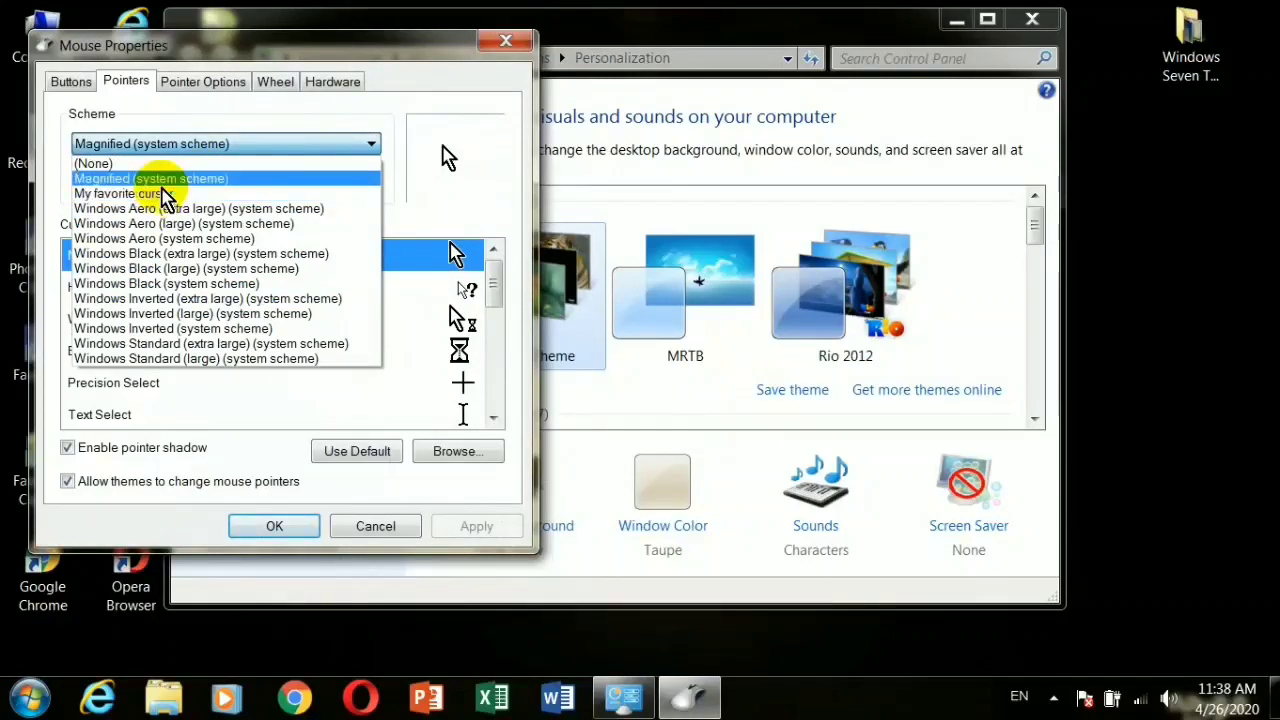
{"action": "left_click", "coordinate": [160, 176]}
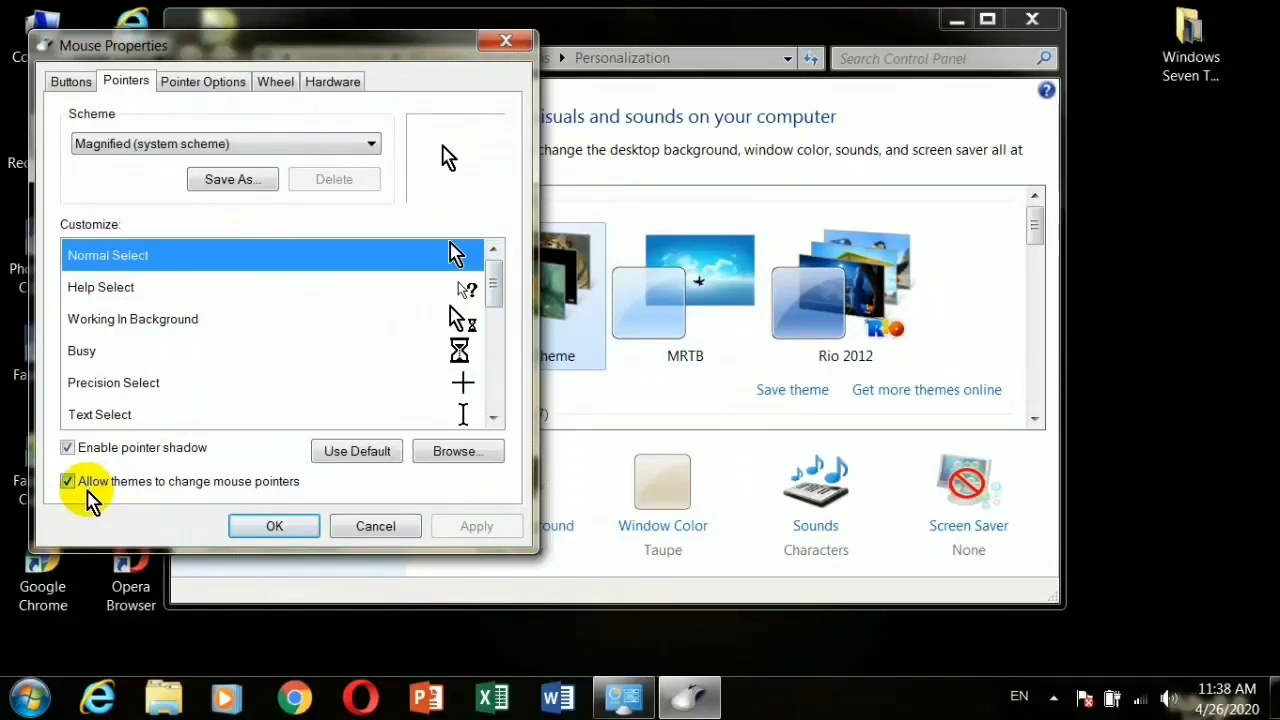
{"action": "left_click", "coordinate": [710, 330]}
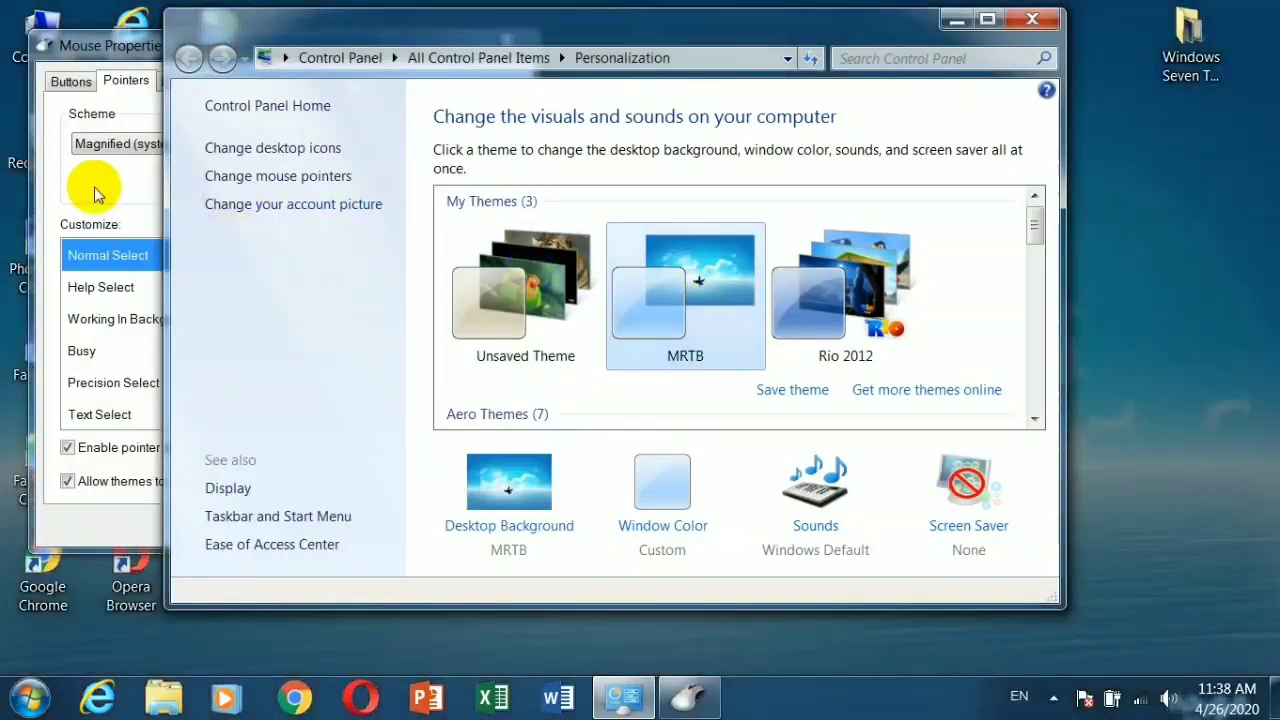
{"action": "left_click", "coordinate": [94, 187]}
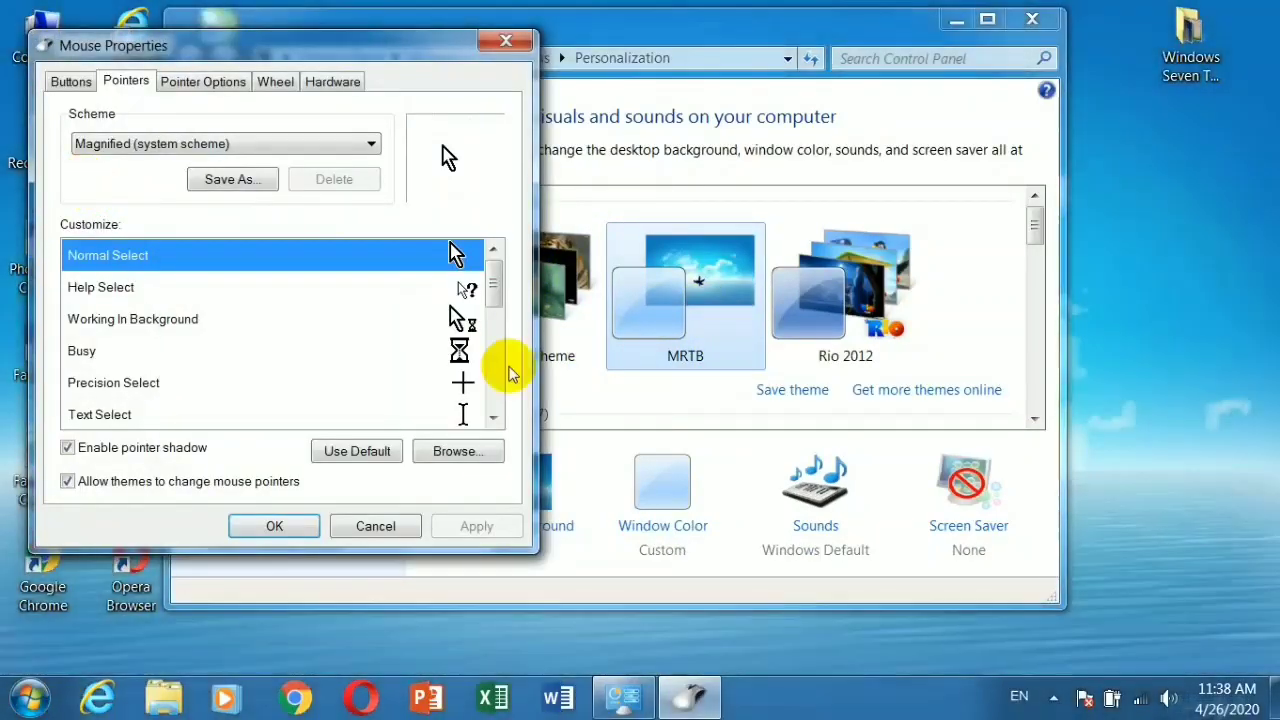
- Set the mouse pointer scheme to Windows Inverted (extra large) (system scheme) and apply it
{"action": "left_click", "coordinate": [306, 143]}
{"action": "left_click", "coordinate": [242, 292]}
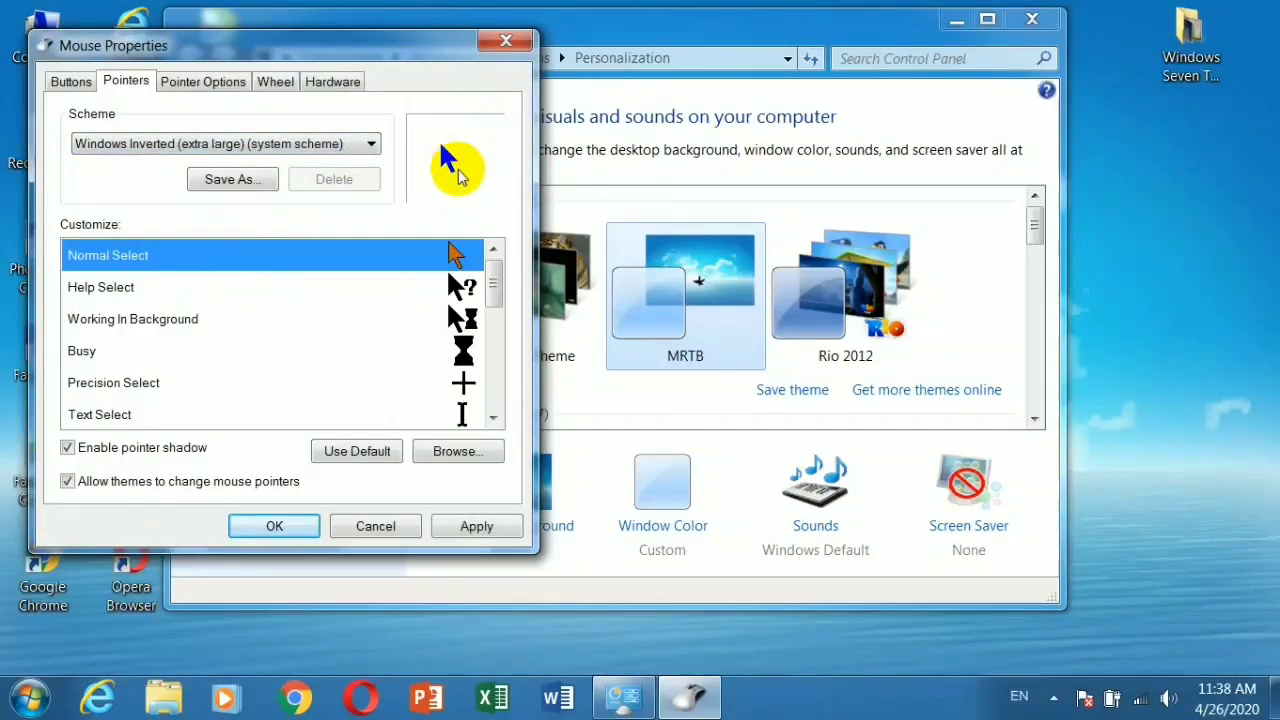
{"action": "left_click", "coordinate": [470, 530]}
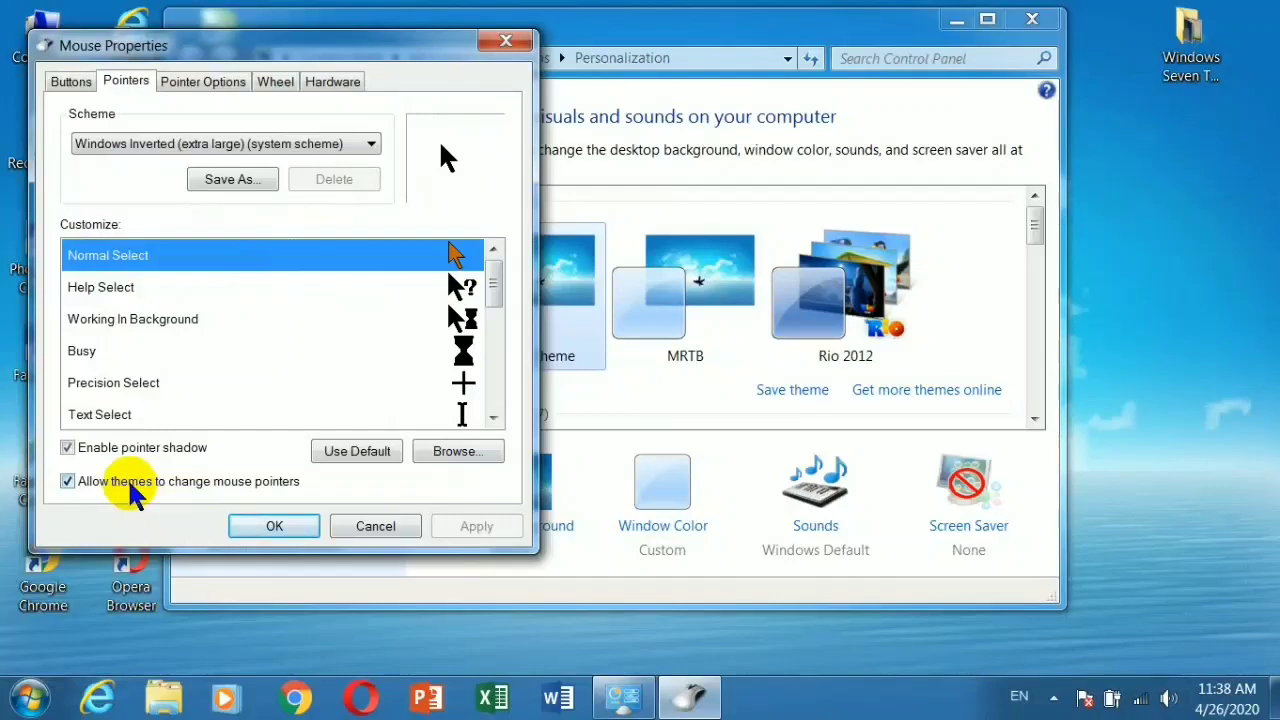
- Disallow themes from changing mouse pointers, apply the change, and switch to the MRTB theme and from it to the Rio 2012 theme
{"action": "left_click", "coordinate": [67, 481]}
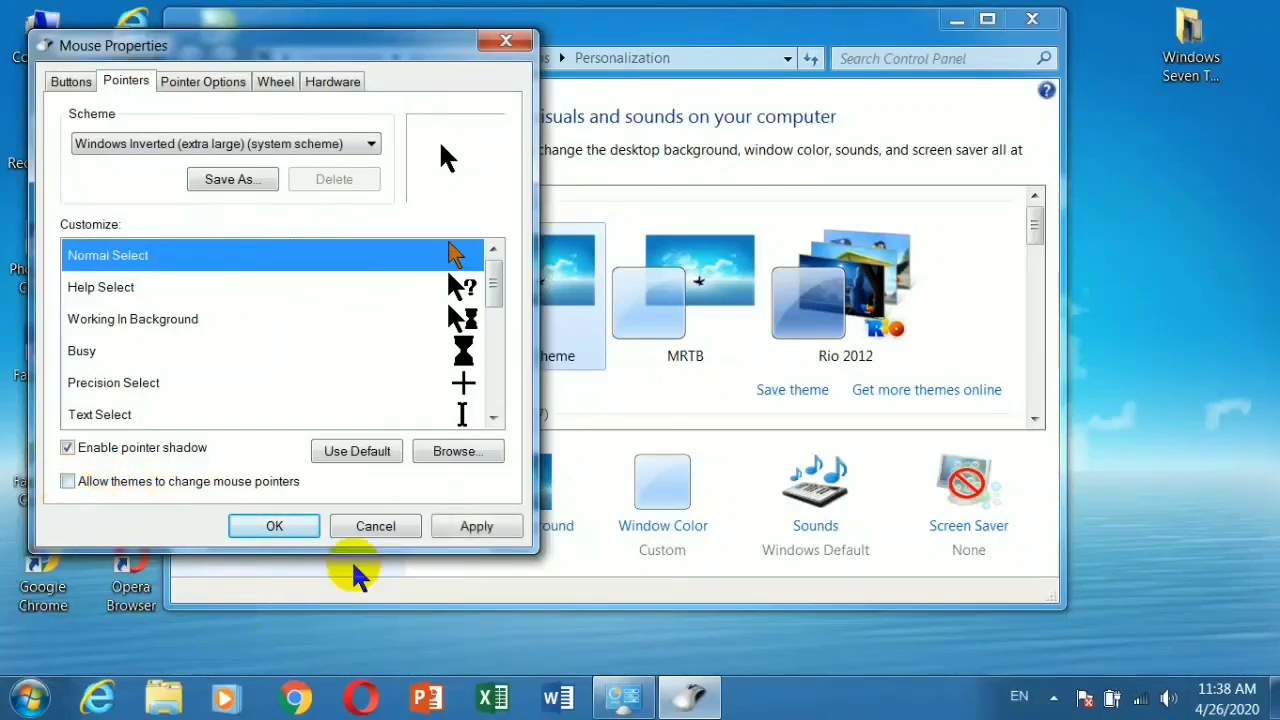
{"action": "left_click", "coordinate": [470, 528]}
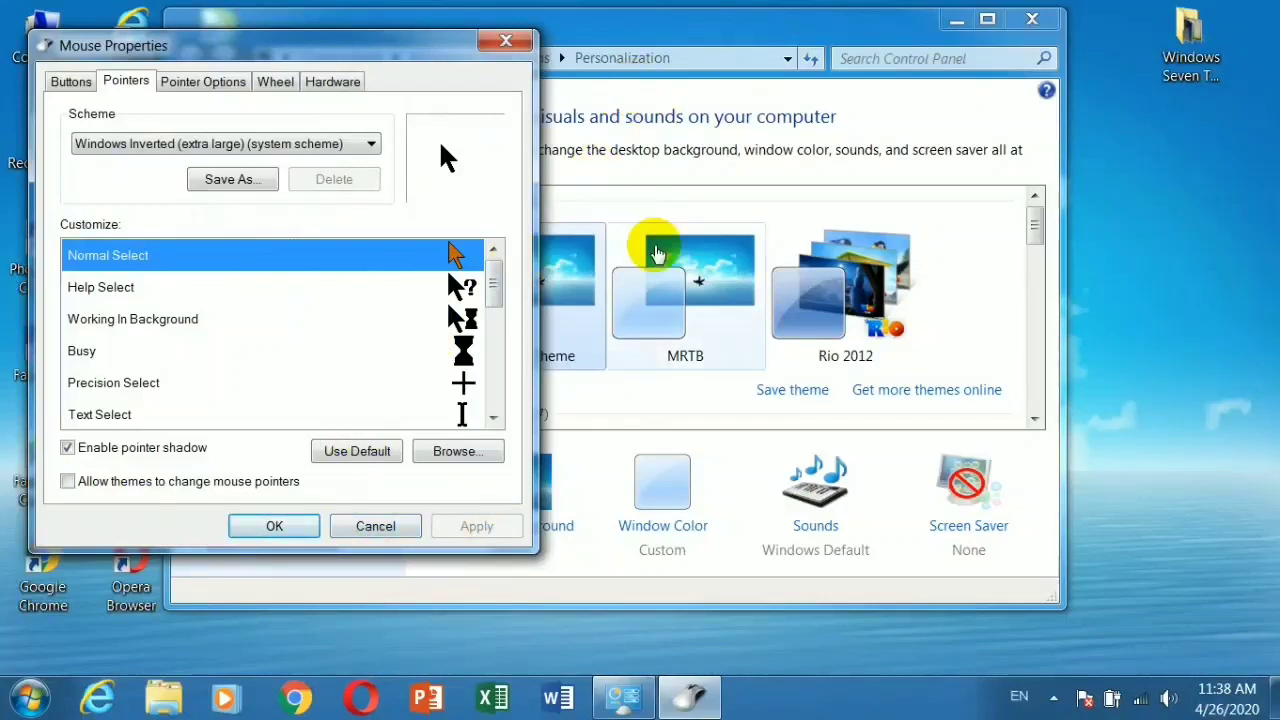
{"action": "left_click", "coordinate": [667, 290]}
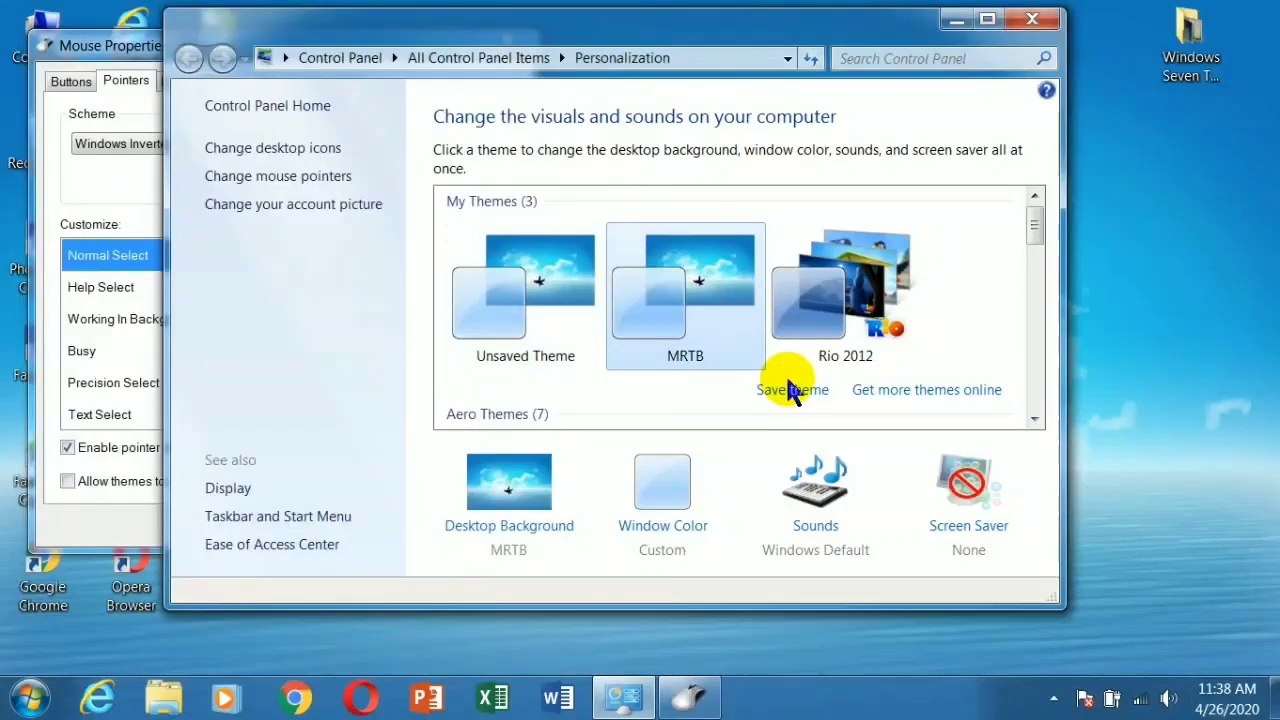
{"action": "left_click", "coordinate": [829, 318]}
{"action": "left_click", "coordinate": [145, 46]}
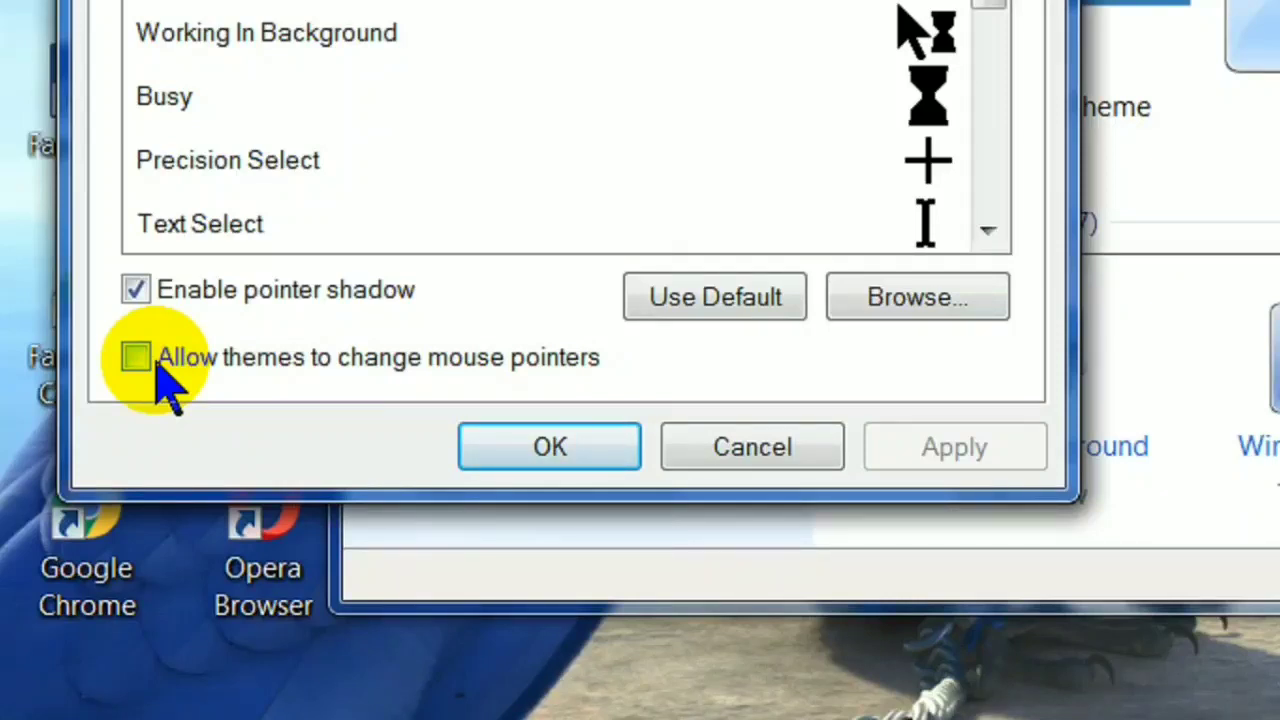
- Allow themes to change mouse pointers again, apply the setting, and close the mouse properties
{"action": "left_click", "coordinate": [157, 363]}
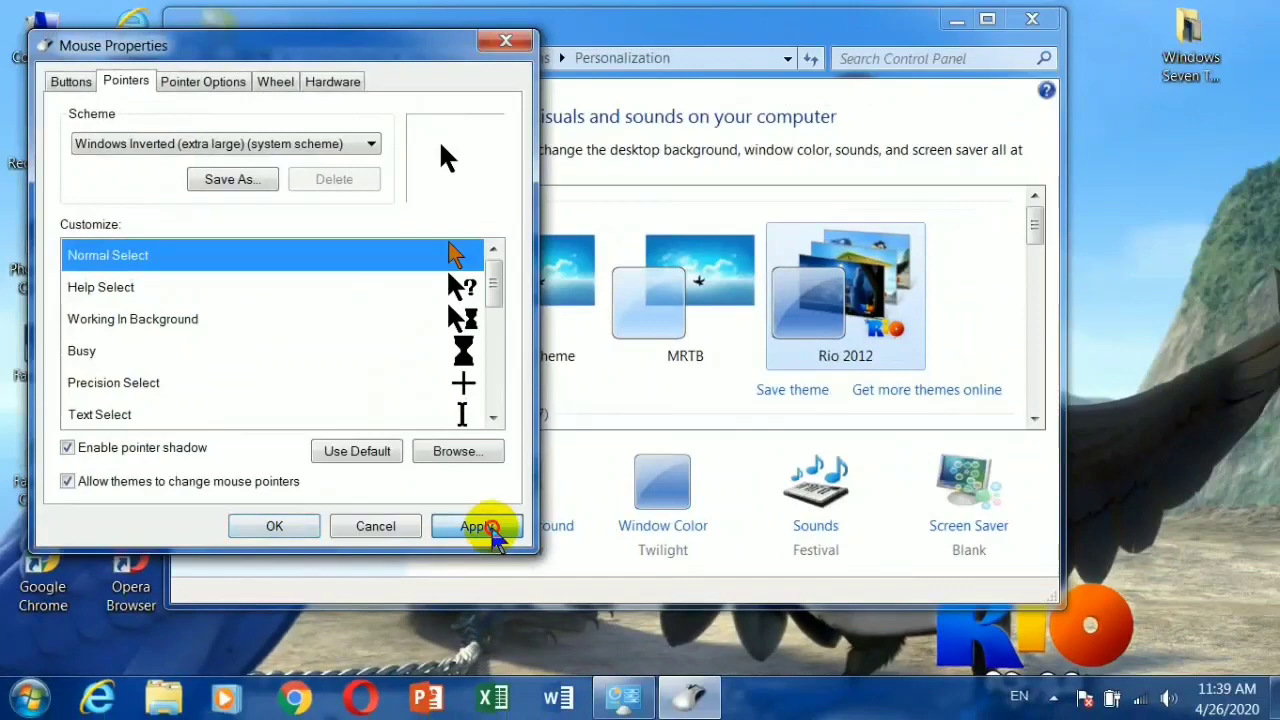
{"action": "left_click", "coordinate": [490, 528]}
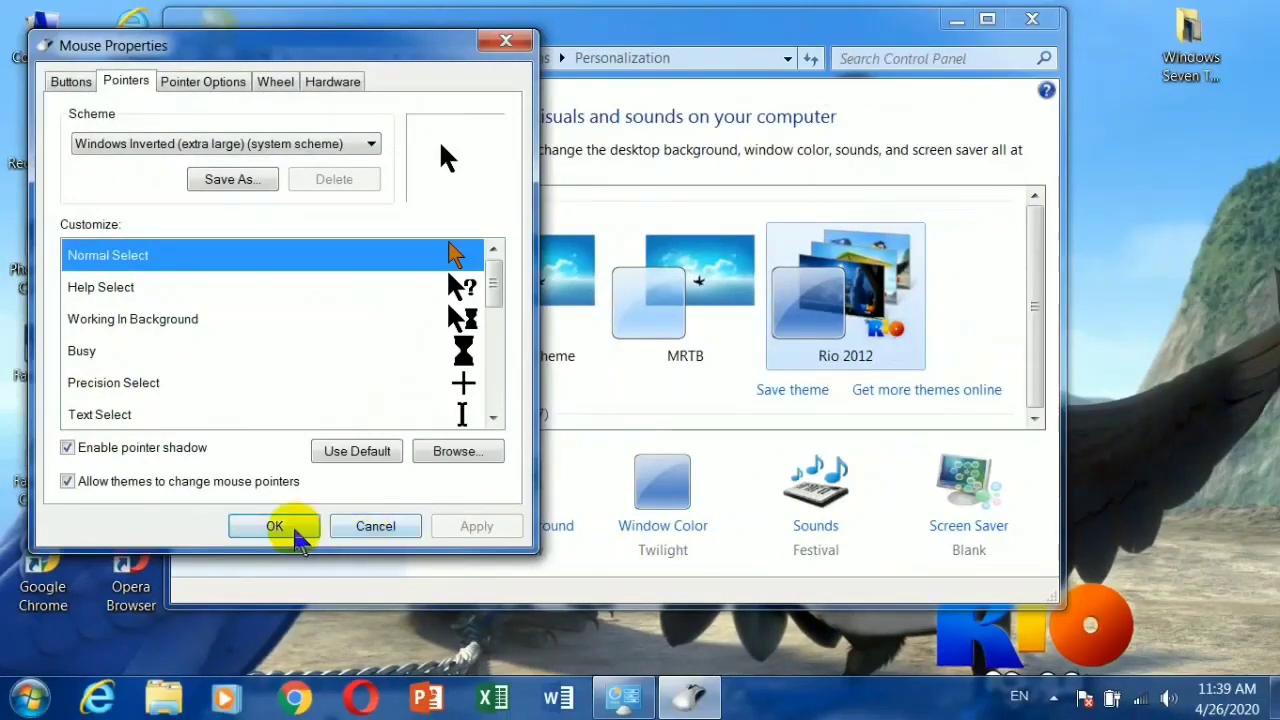
{"action": "left_click", "coordinate": [285, 526]}
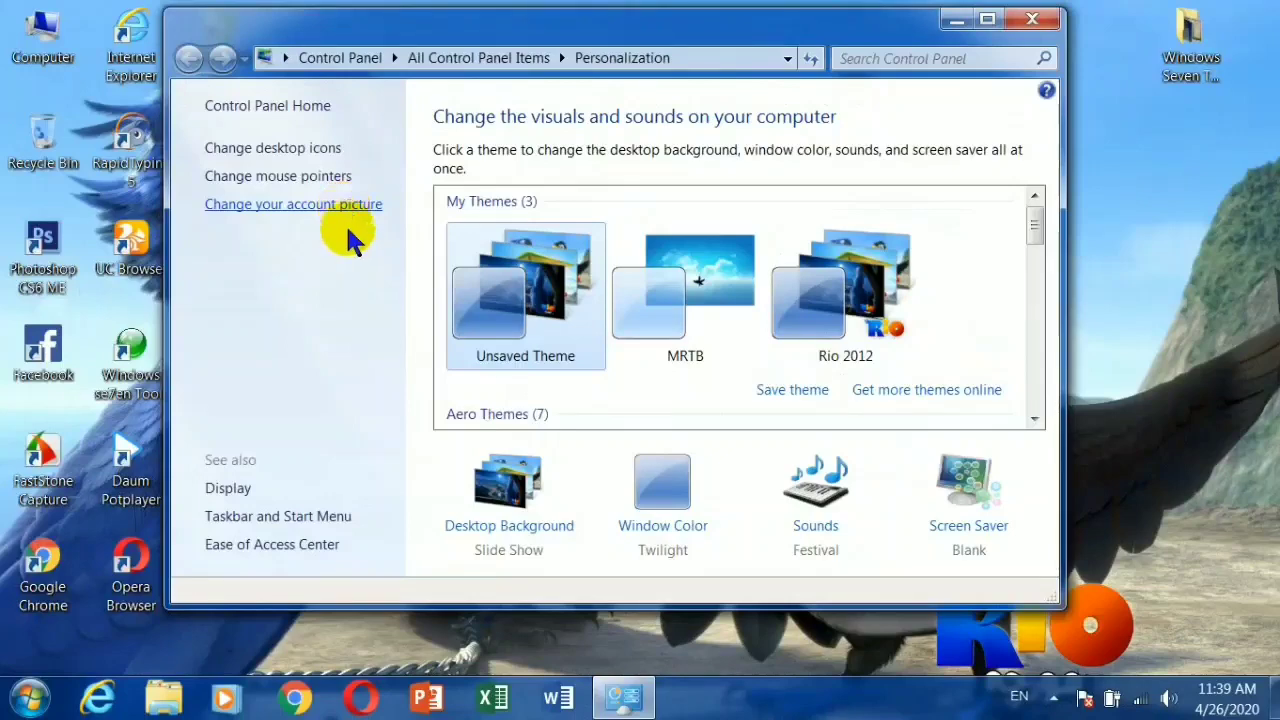
- Open the account picture page, maximize the window, and check the current account picture in the Start menu
{"action": "left_click", "coordinate": [345, 208]}
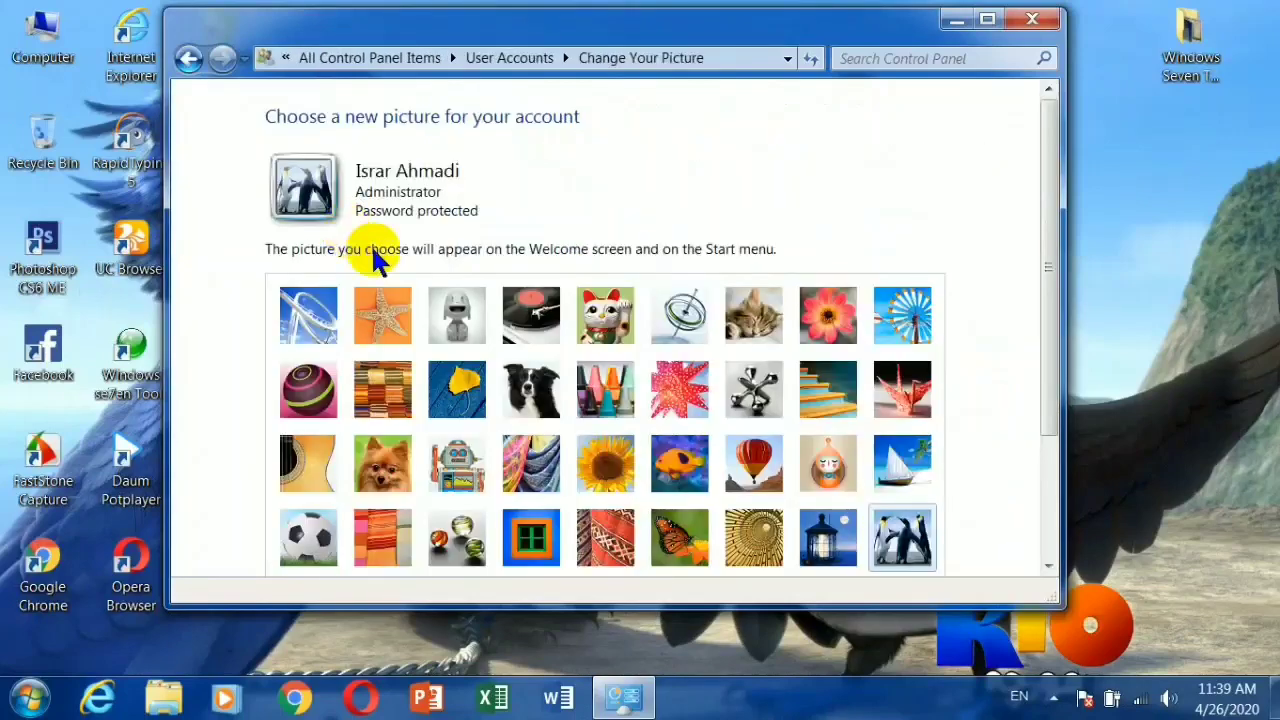
{"action": "left_click", "coordinate": [985, 20]}
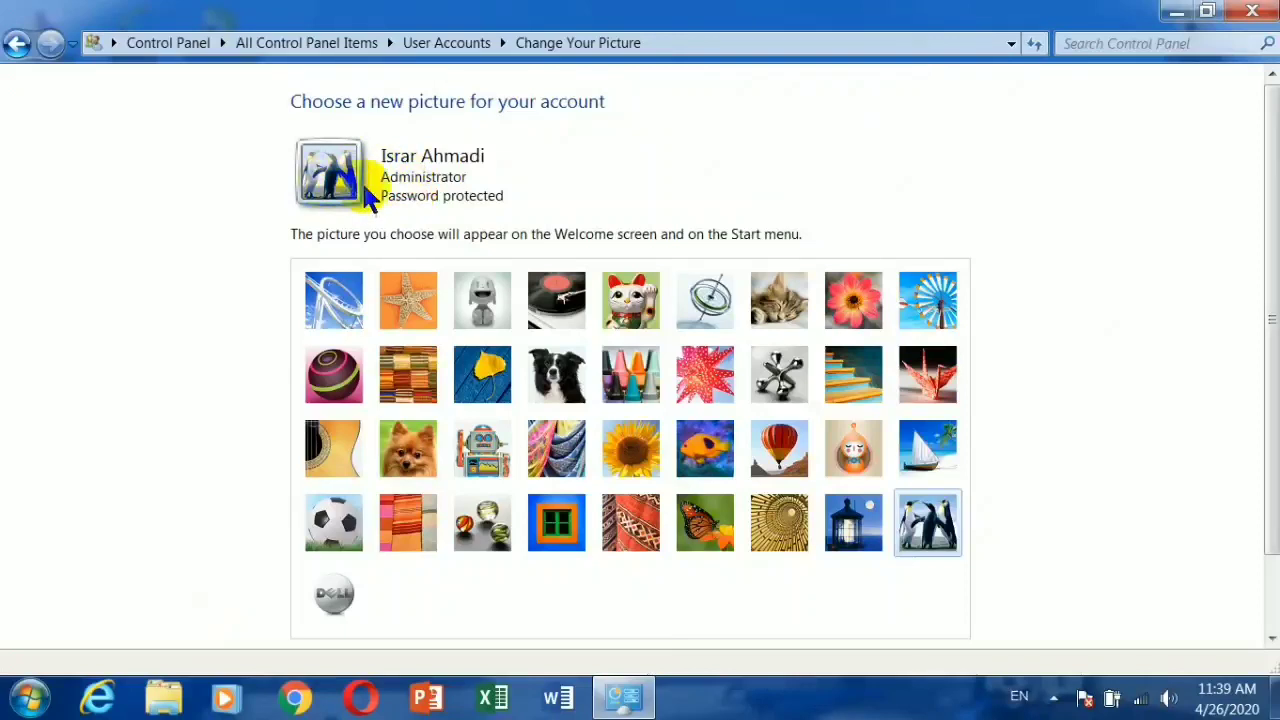
{"action": "left_click", "coordinate": [36, 700]}
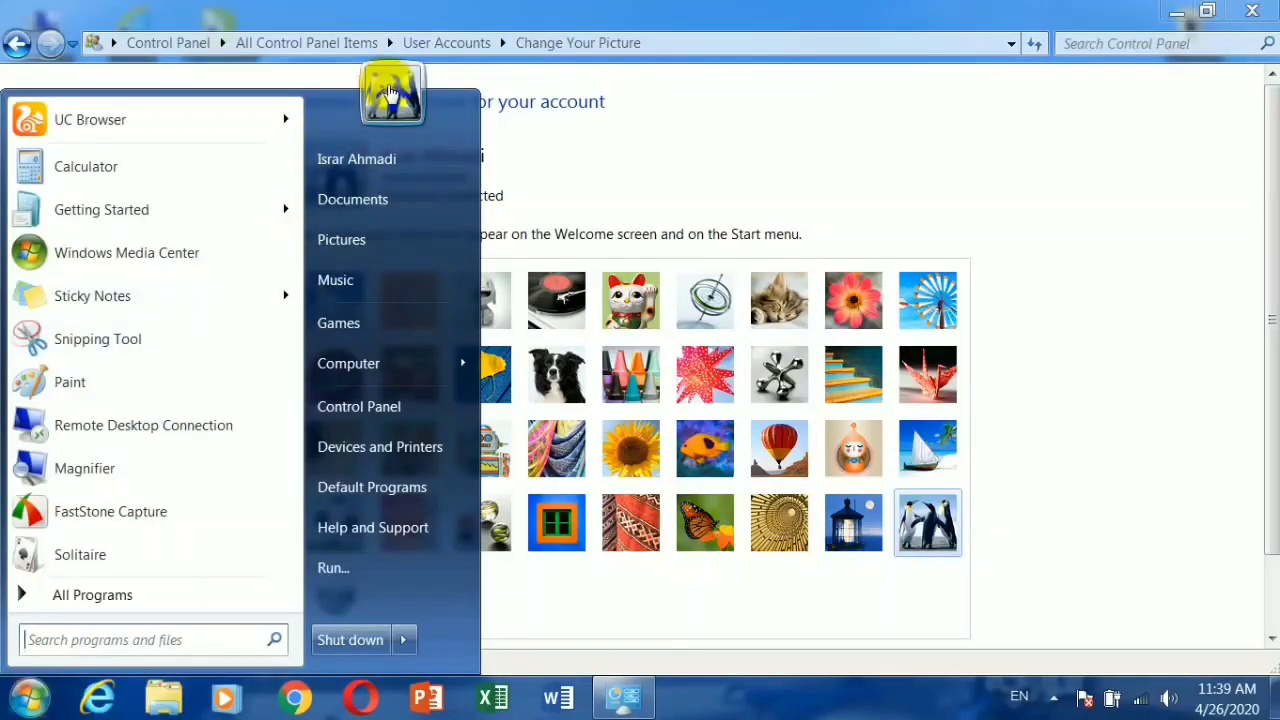
{"action": "left_click", "coordinate": [857, 194]}
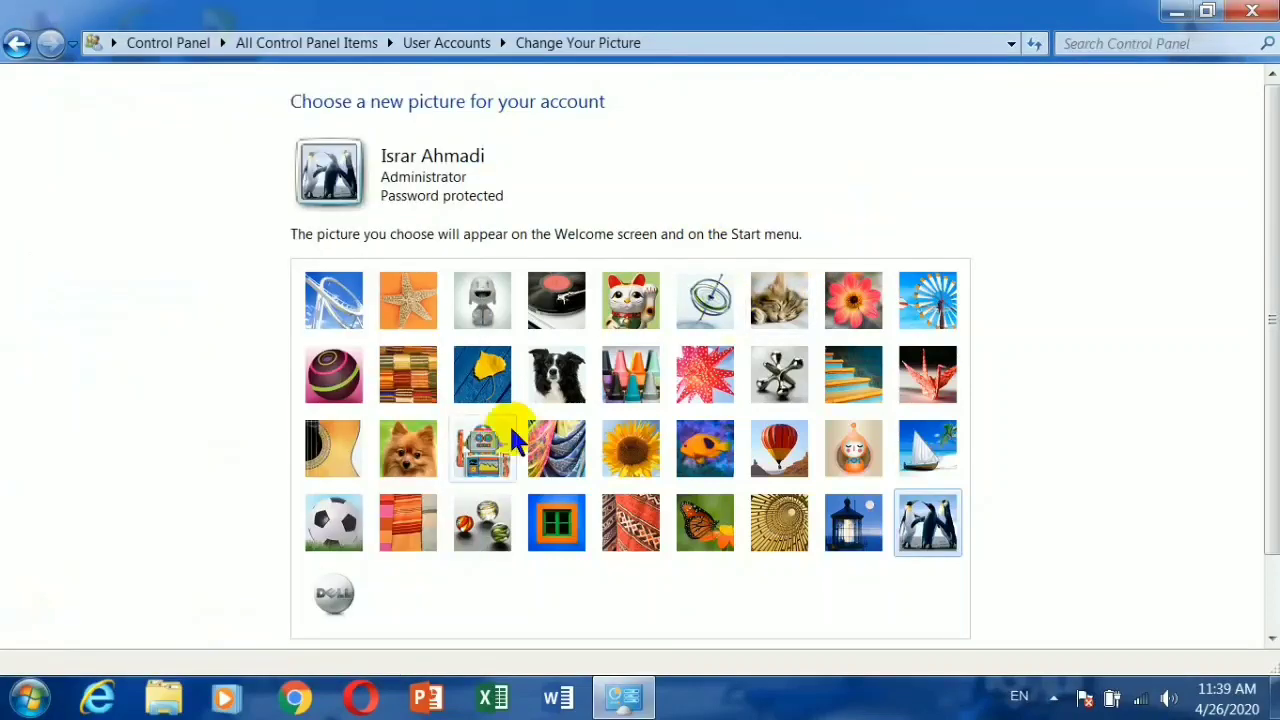
- Change the account picture to the soccer ball and check it in the Start menu
{"action": "left_click", "coordinate": [337, 530]}
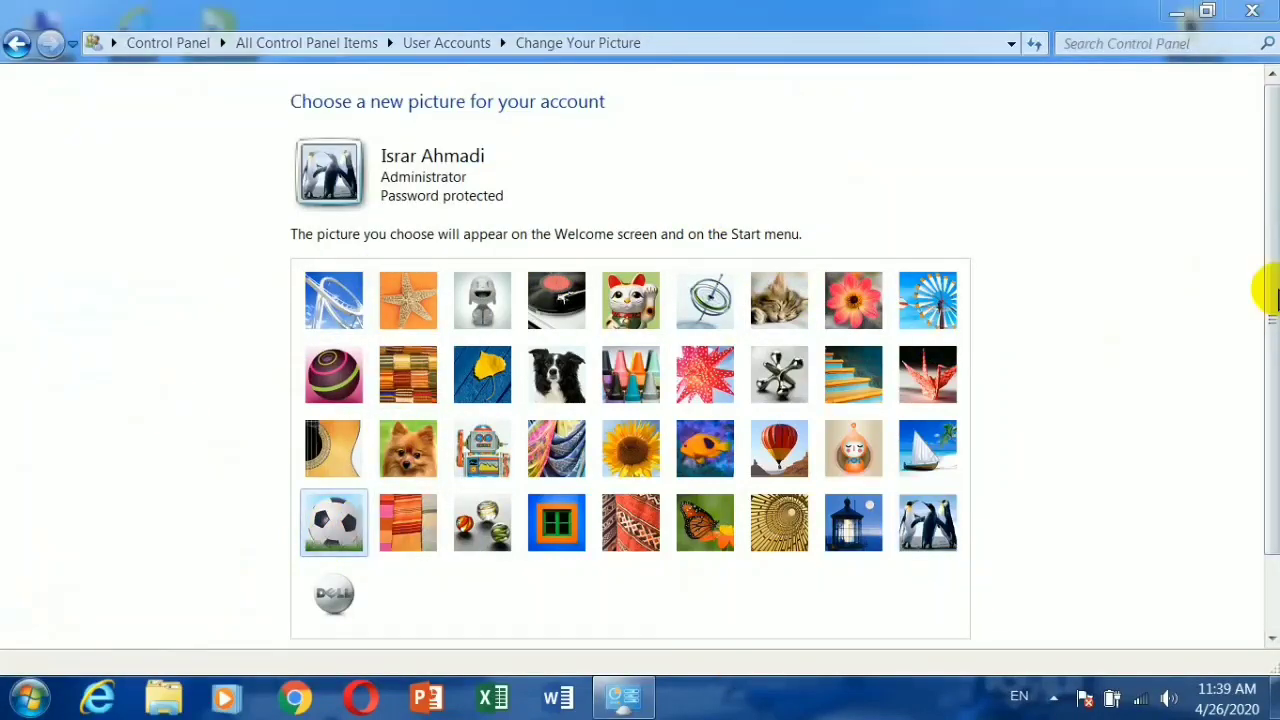
{"action": "scroll", "coordinate": [1270, 300], "scroll_direction": "down", "scroll_amount": 1}
{"action": "scroll", "coordinate": [1272, 313], "scroll_direction": "down", "scroll_amount": 1}
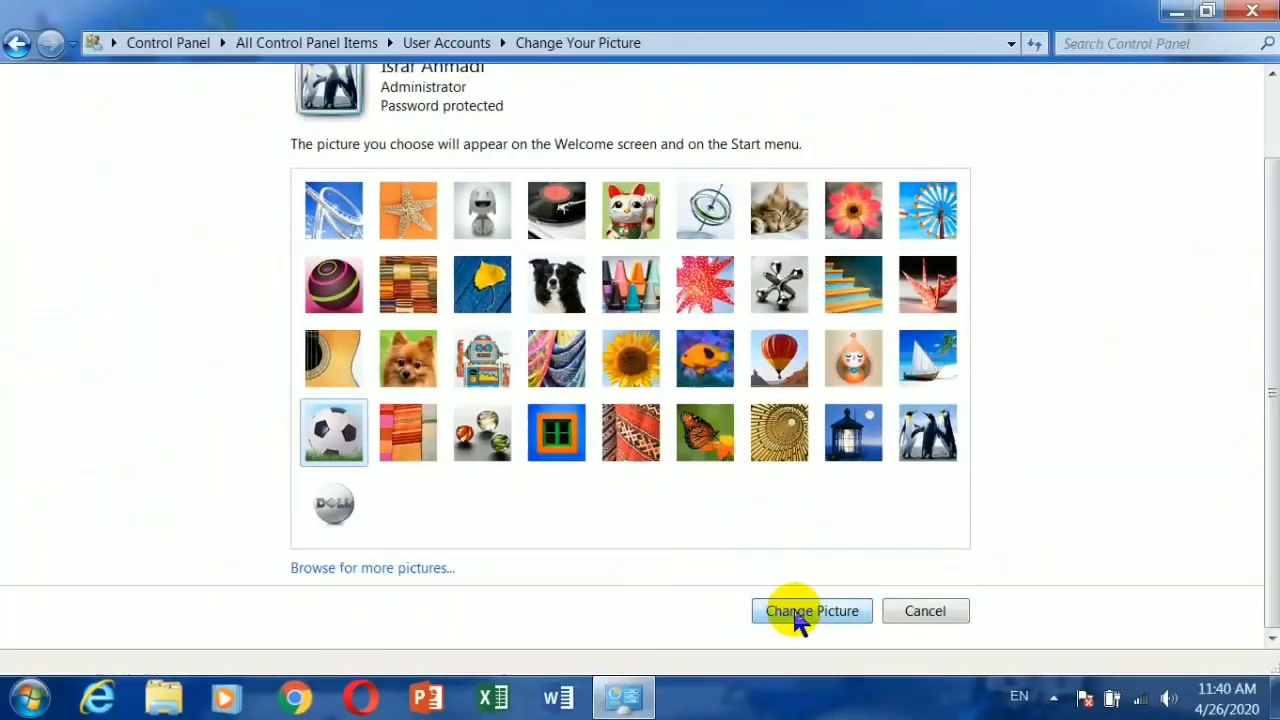
{"action": "left_click", "coordinate": [795, 613]}
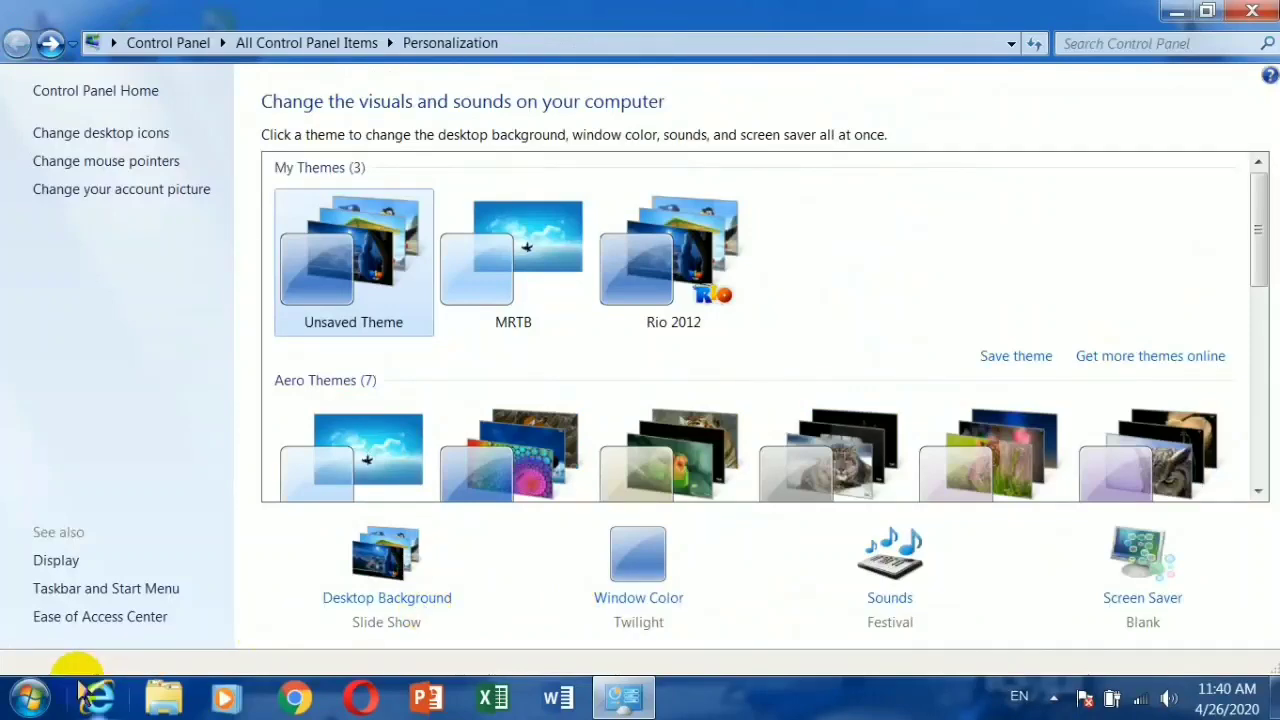
{"action": "left_click", "coordinate": [30, 698]}
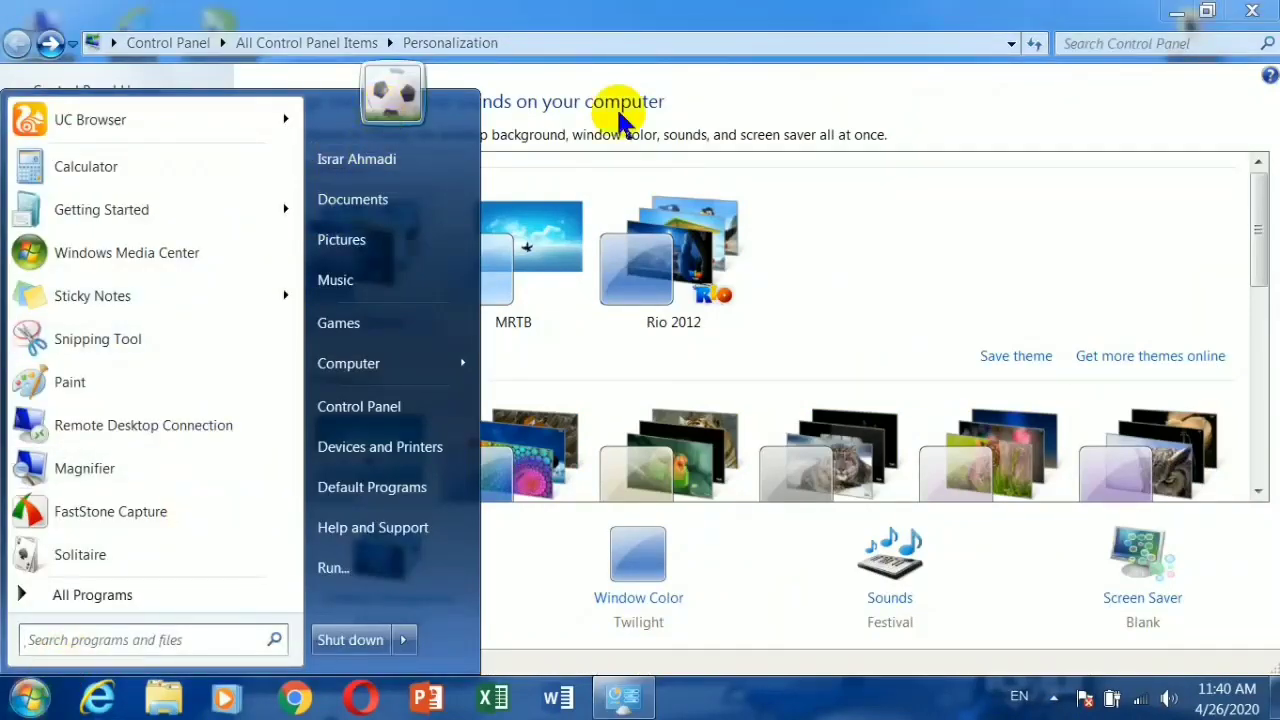
{"action": "left_click", "coordinate": [688, 12]}
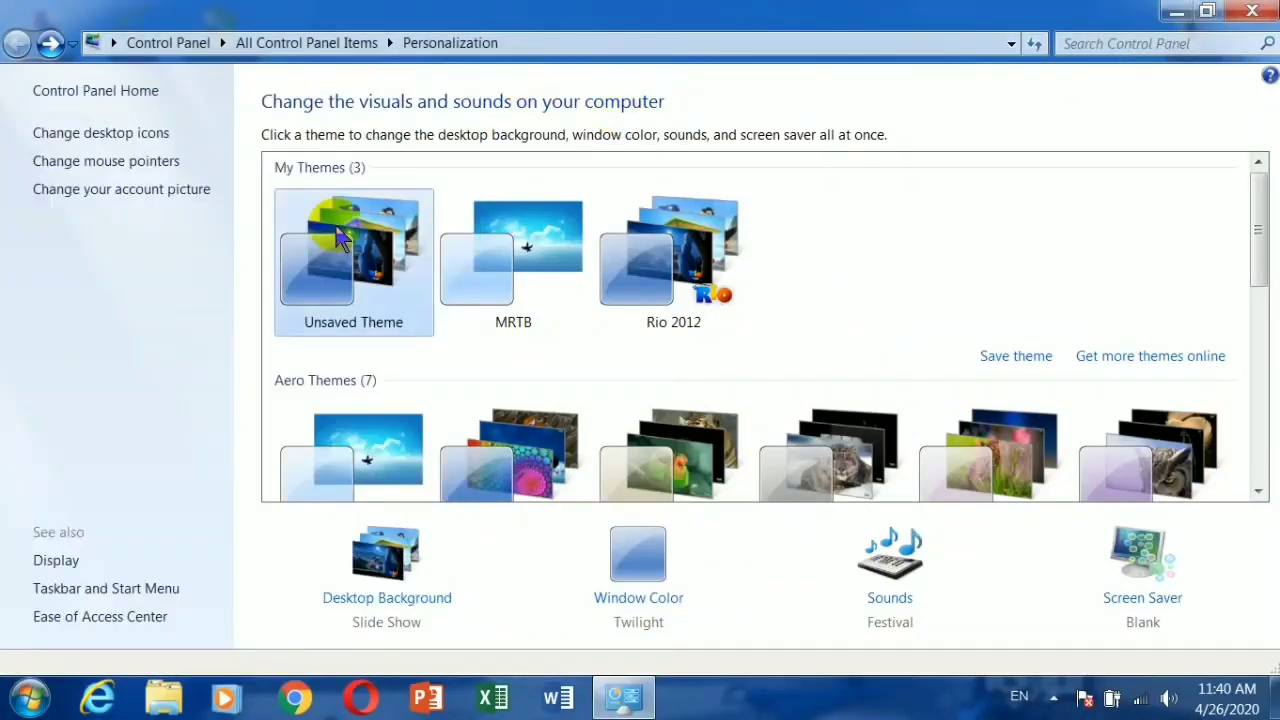
- Change the account picture to the Penguins image browsed from Sample Pictures, and check it in the Start menu
{"action": "left_click", "coordinate": [127, 199]}
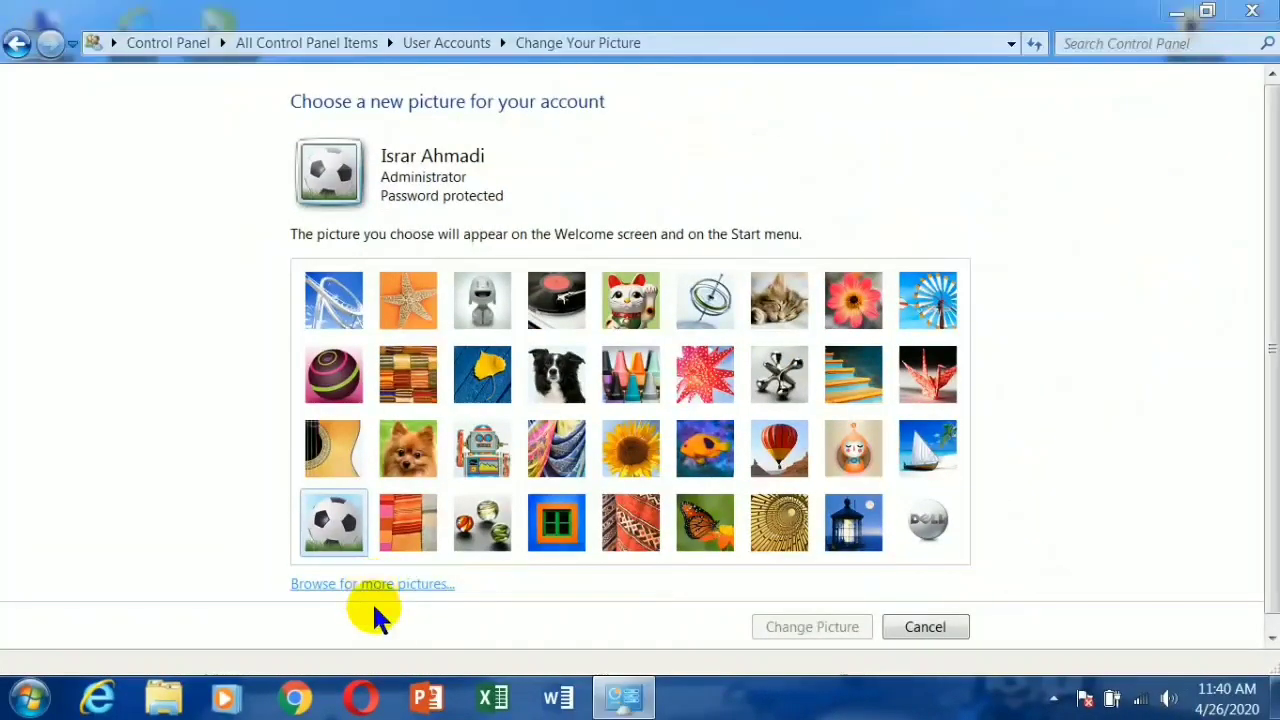
{"action": "left_click", "coordinate": [648, 455]}
{"action": "left_click", "coordinate": [612, 362]}
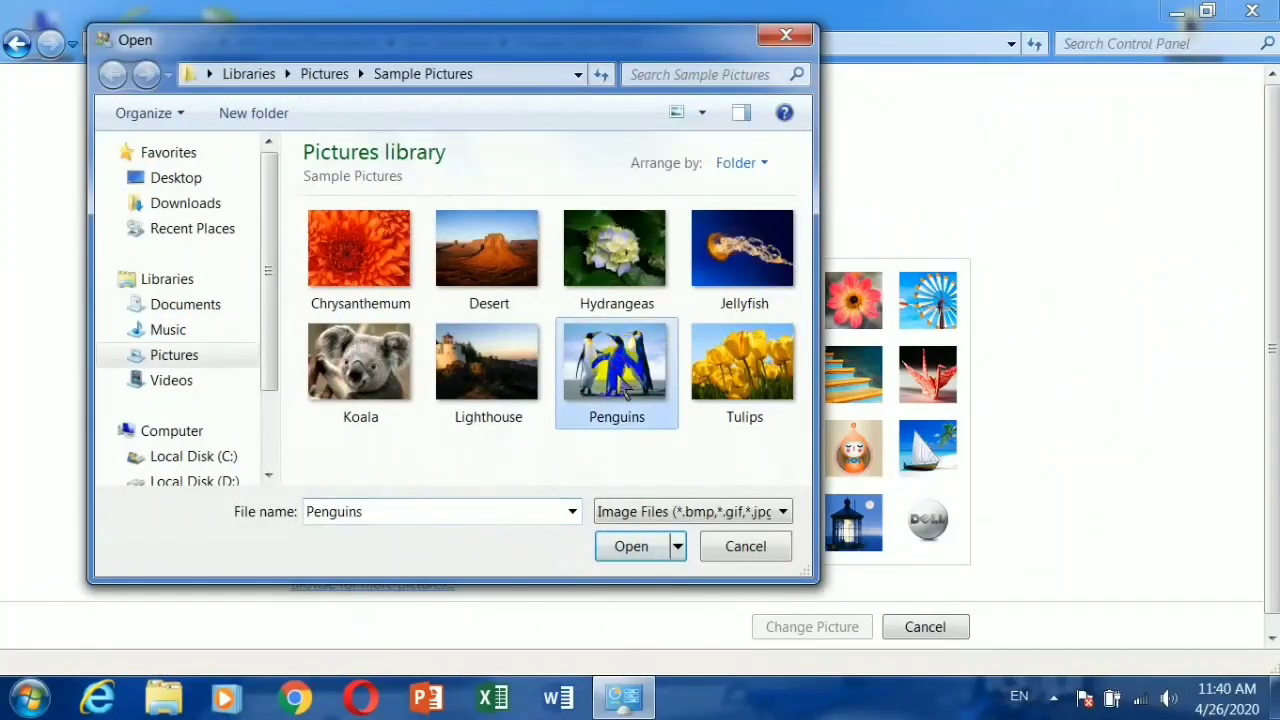
{"action": "left_click", "coordinate": [631, 546]}
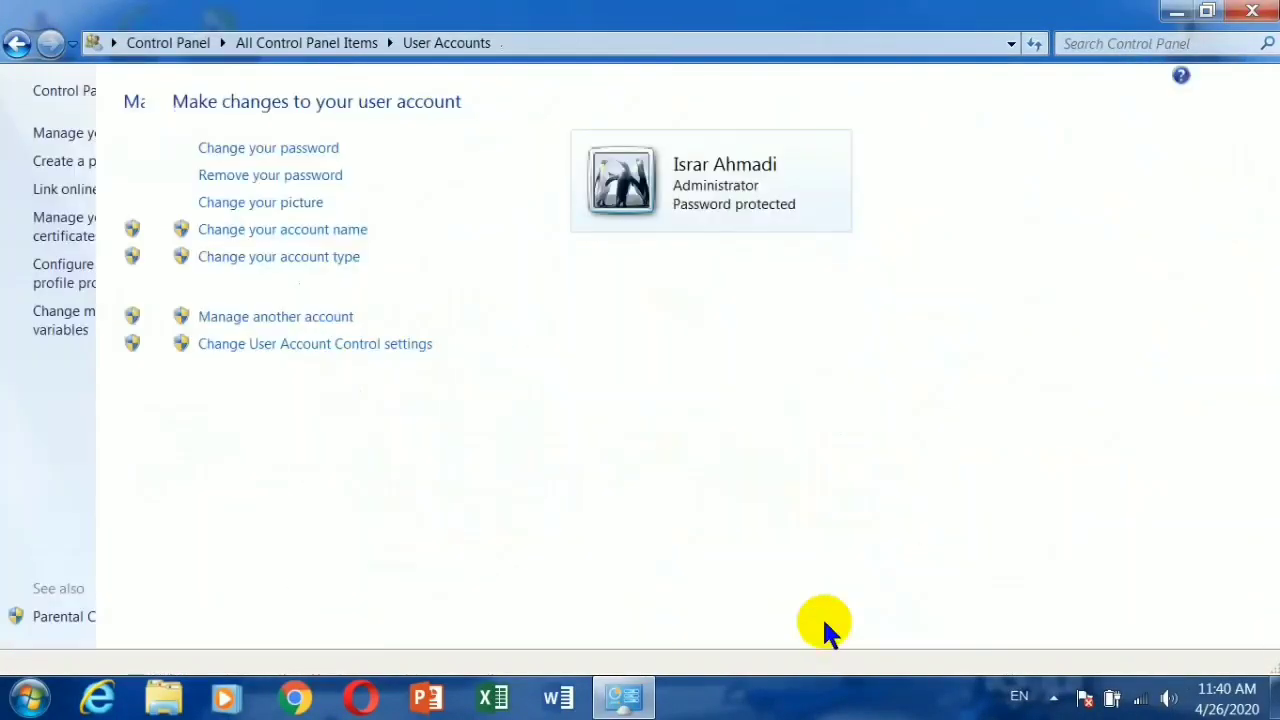
{"action": "left_click", "coordinate": [30, 698]}
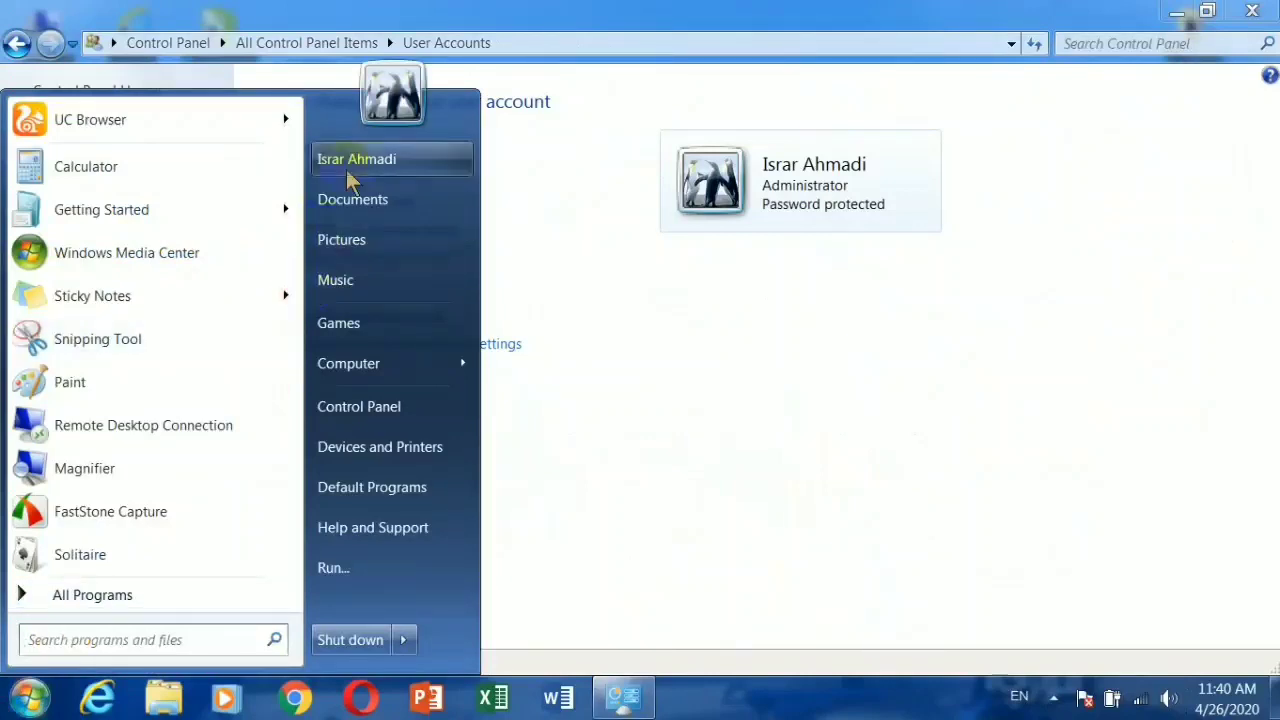
{"action": "left_click", "coordinate": [655, 452]}
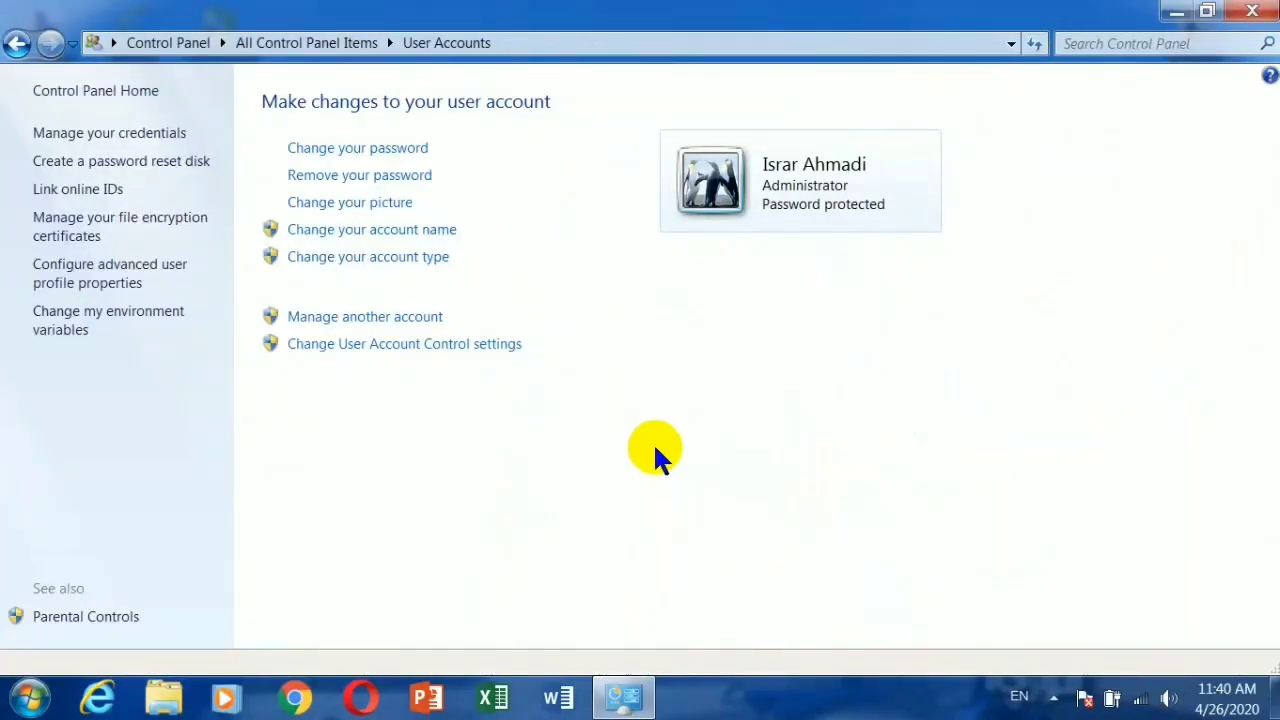
- Close the user accounts window and open the Display settings from the desktop's personalization page
{"action": "left_click", "coordinate": [1252, 11]}
{"action": "right_click", "coordinate": [566, 108]}
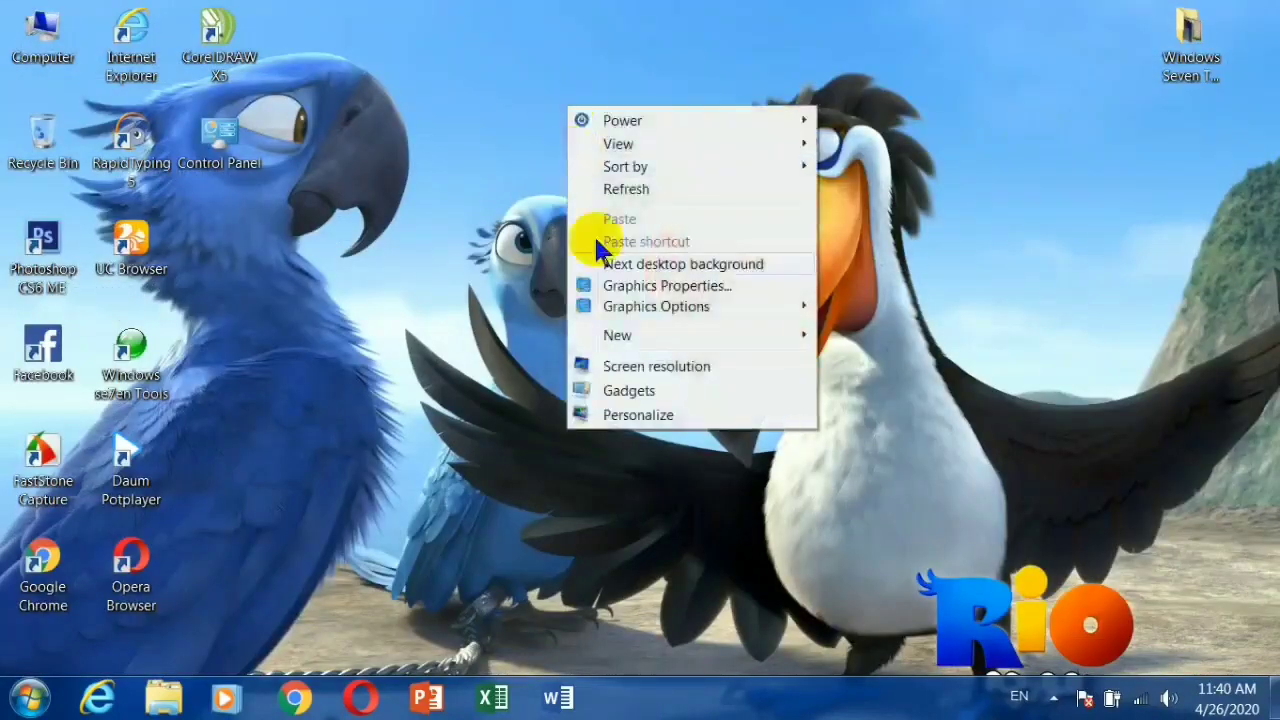
{"action": "left_click", "coordinate": [612, 412]}
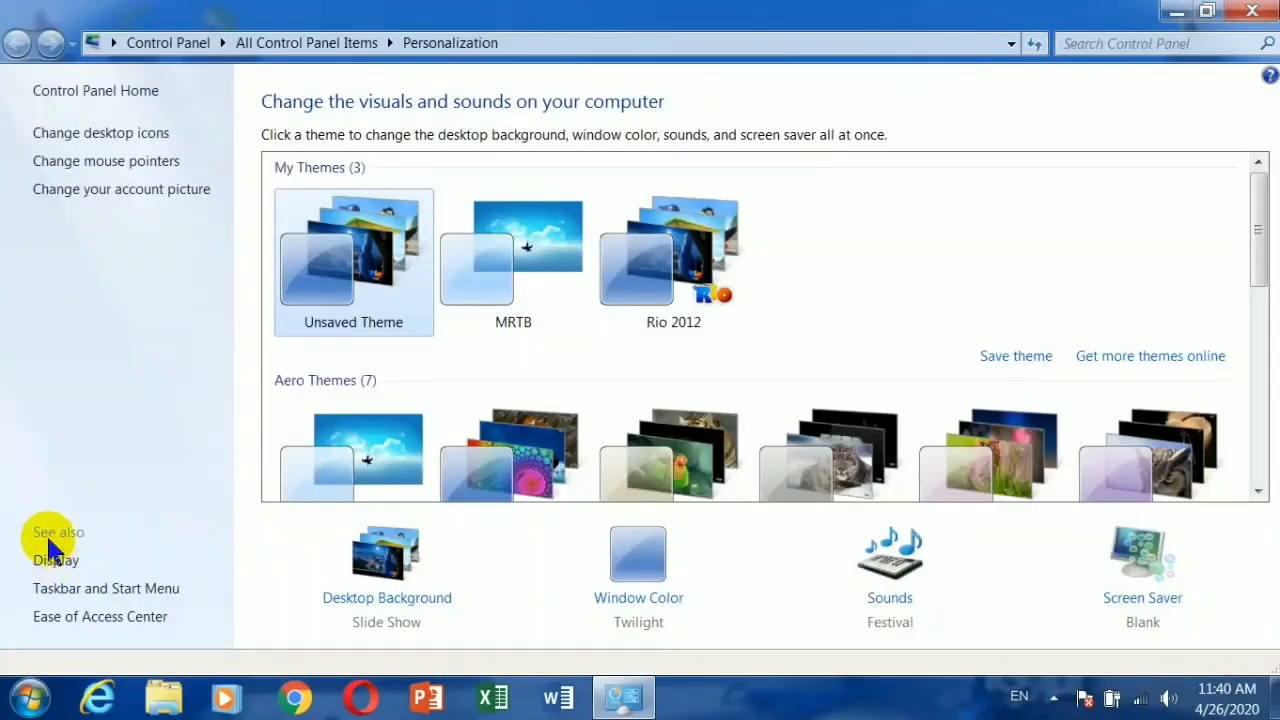
{"action": "left_click", "coordinate": [58, 561]}
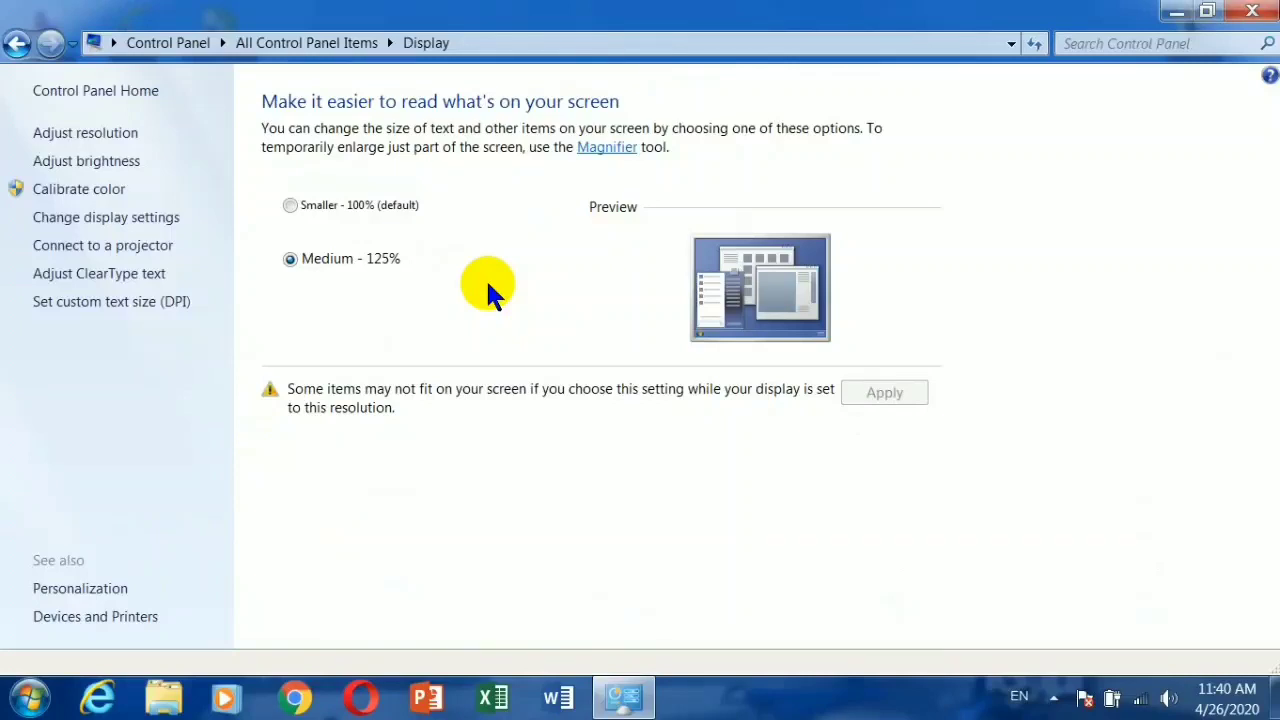
- Set the display text size to Smaller - 100% (default), apply it, and dismiss the log-off dialog without logging off
{"action": "left_click", "coordinate": [414, 208]}
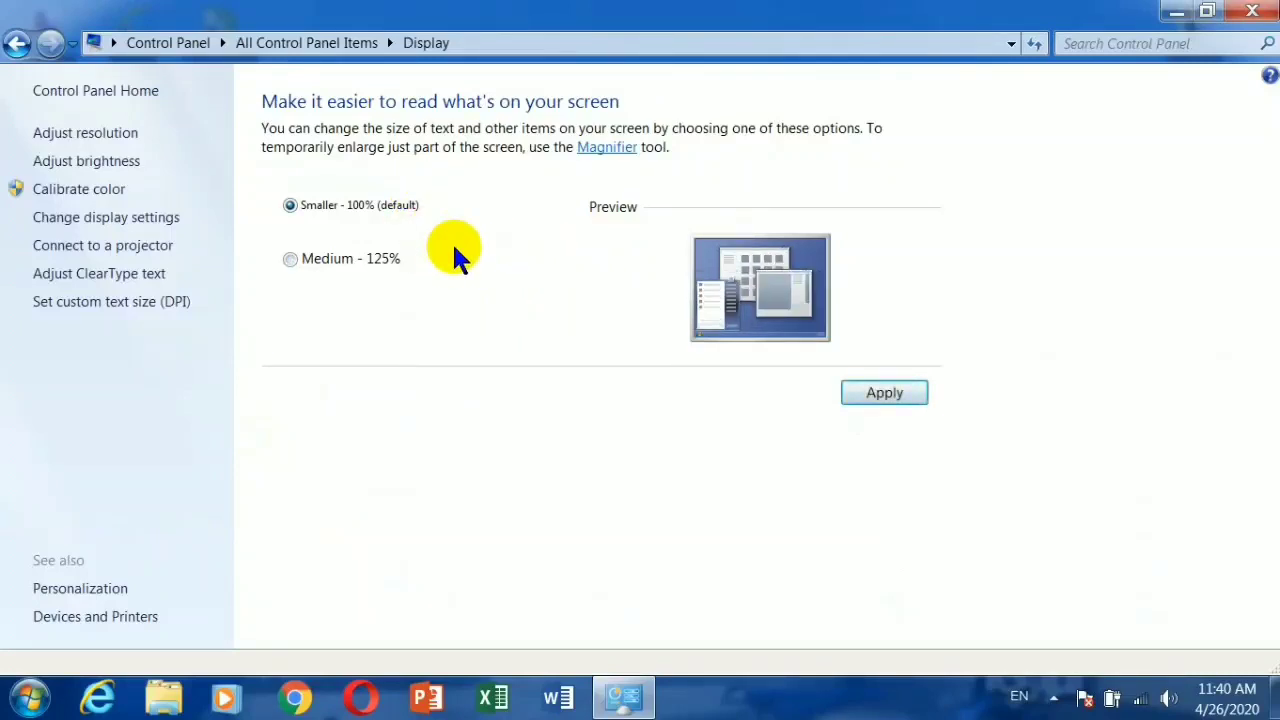
{"action": "left_click", "coordinate": [879, 396]}
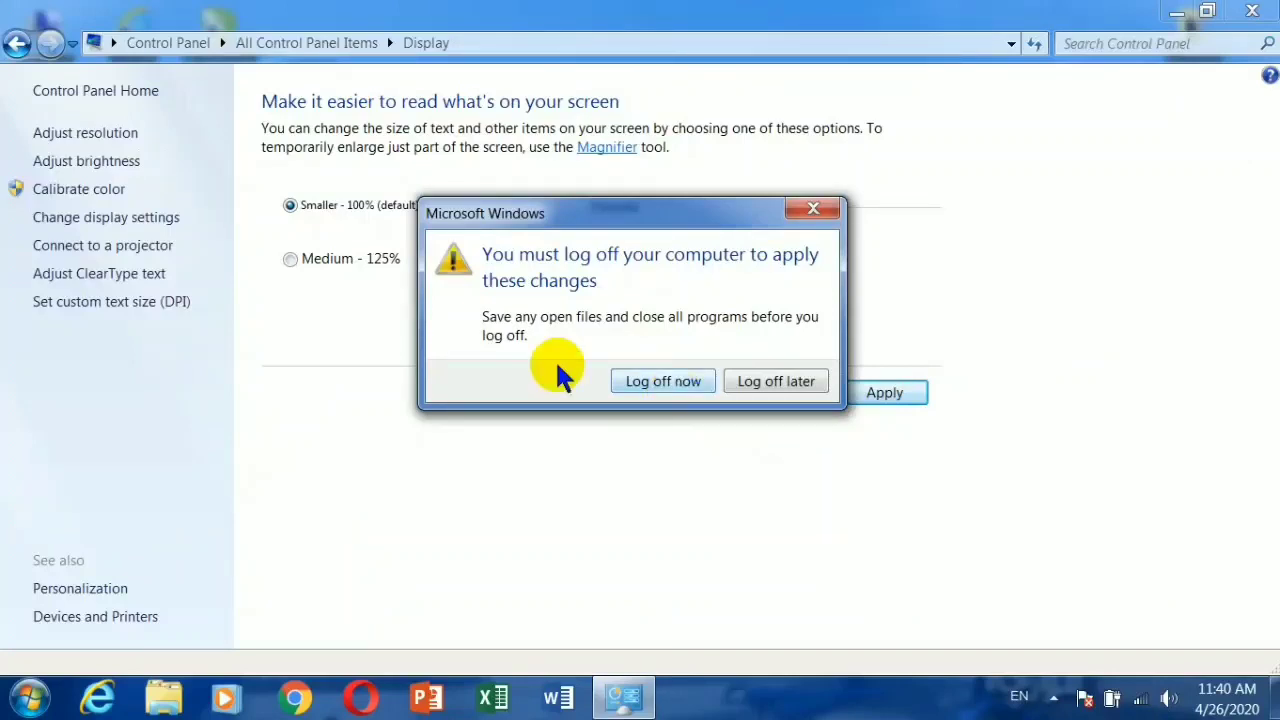
{"action": "left_click", "coordinate": [814, 211]}
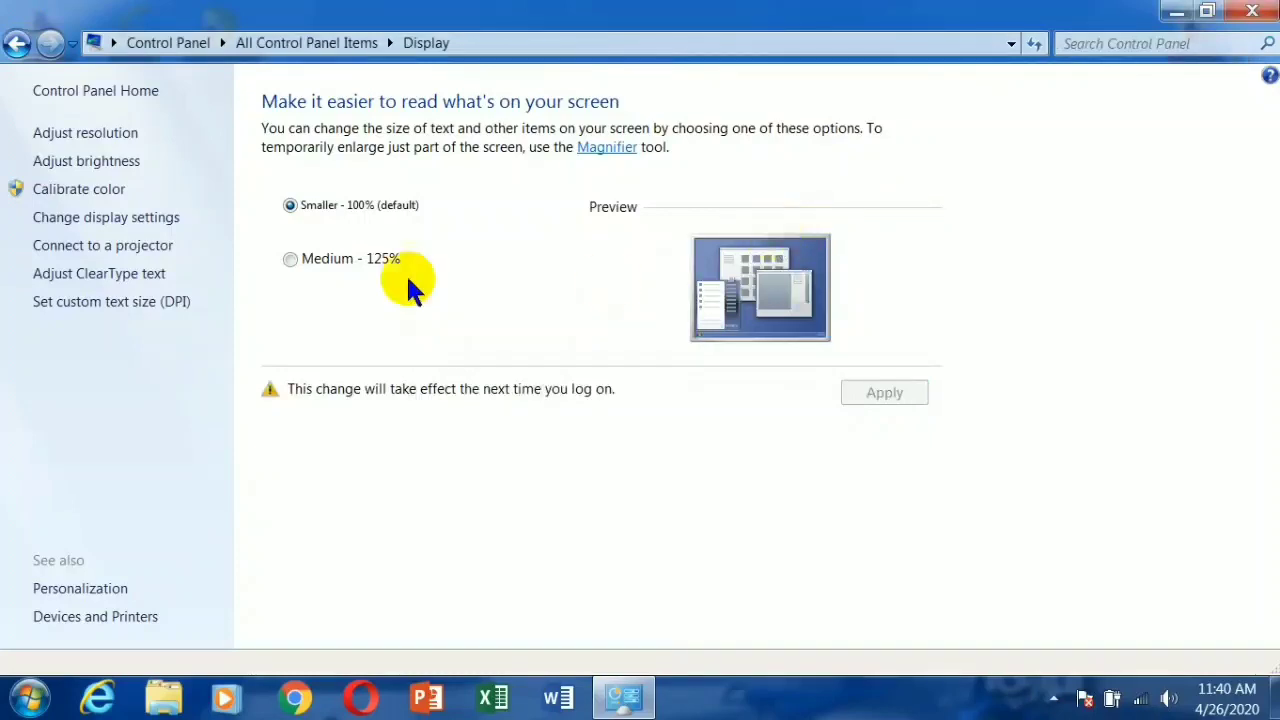
- Set the display text size back to Medium - 125% and apply it
{"action": "left_click", "coordinate": [340, 259]}
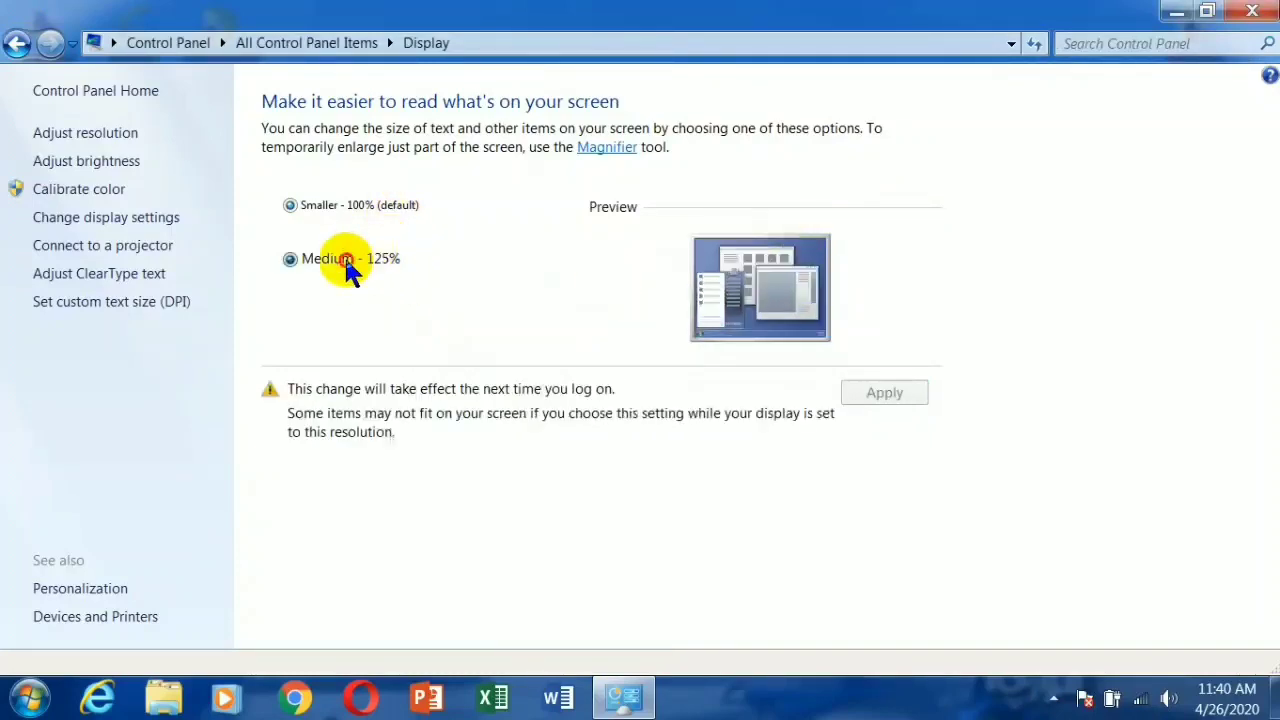
{"action": "left_click", "coordinate": [884, 393]}
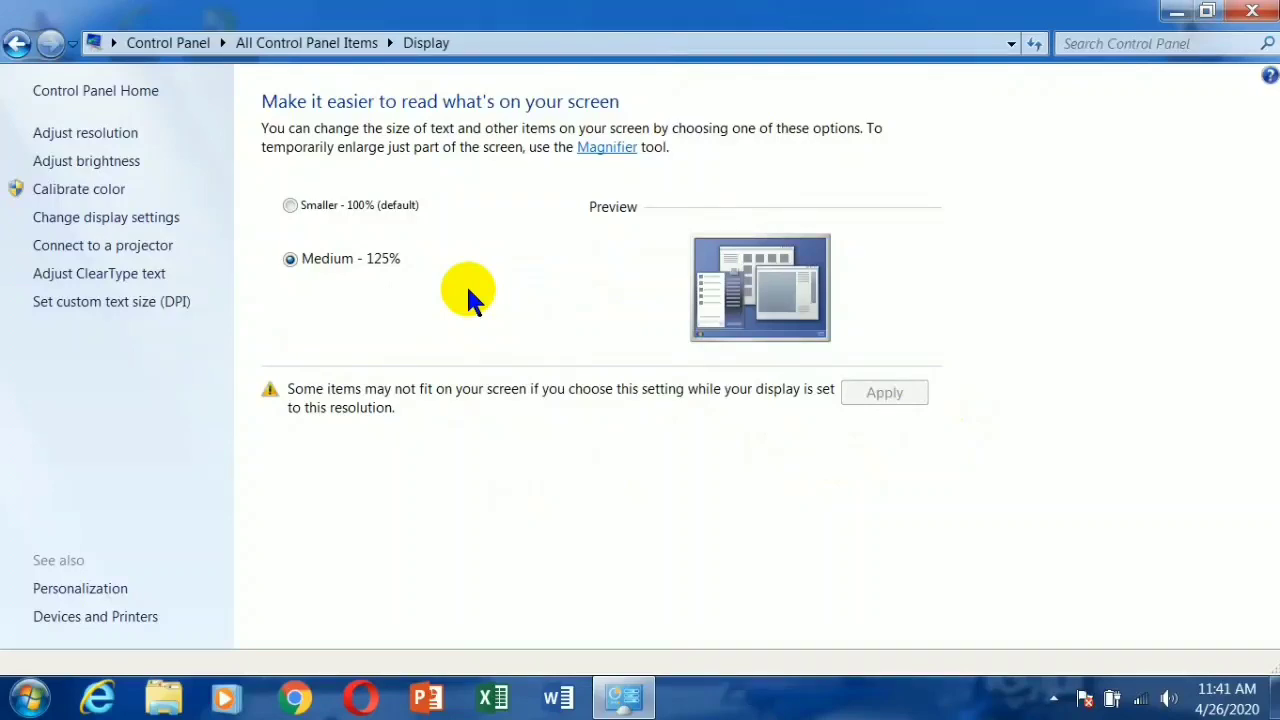
{"action": "left_click", "coordinate": [360, 205]}
{"action": "left_click", "coordinate": [348, 258]}
- Return to the Personalization page, view the taskbar and Start menu properties, and close them without changes
{"action": "left_click", "coordinate": [17, 43]}
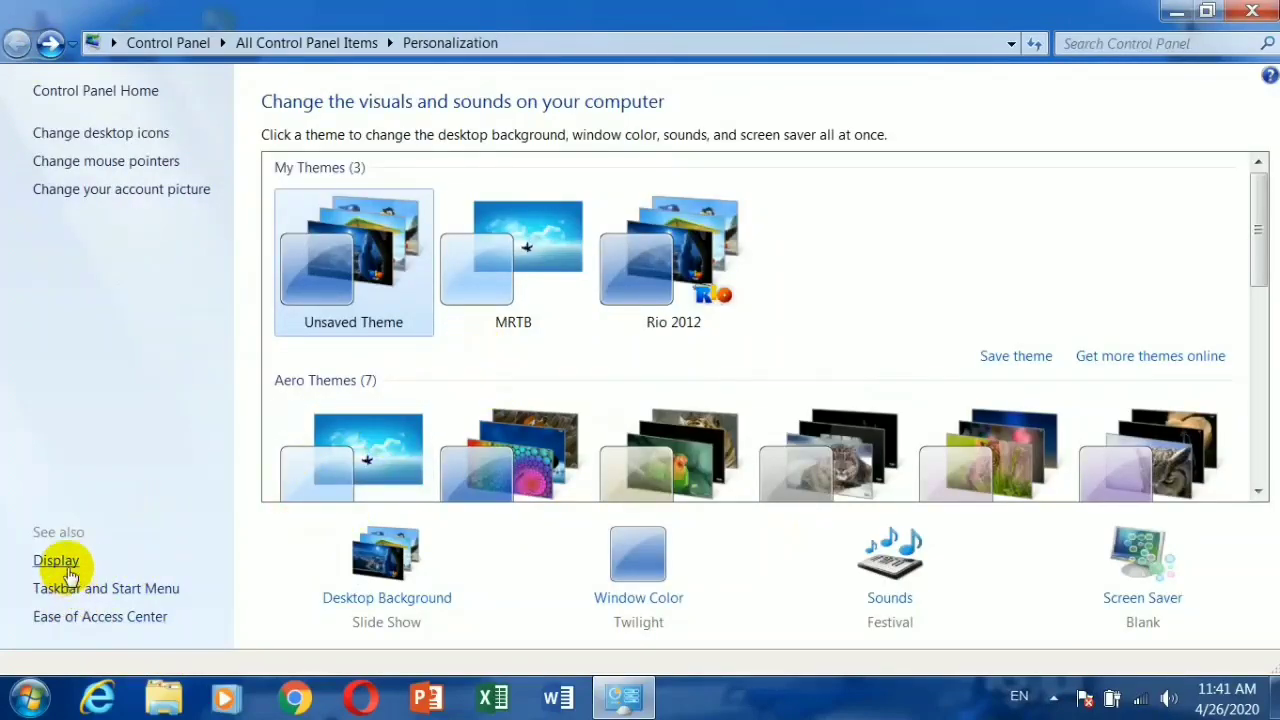
{"action": "left_click", "coordinate": [134, 592]}
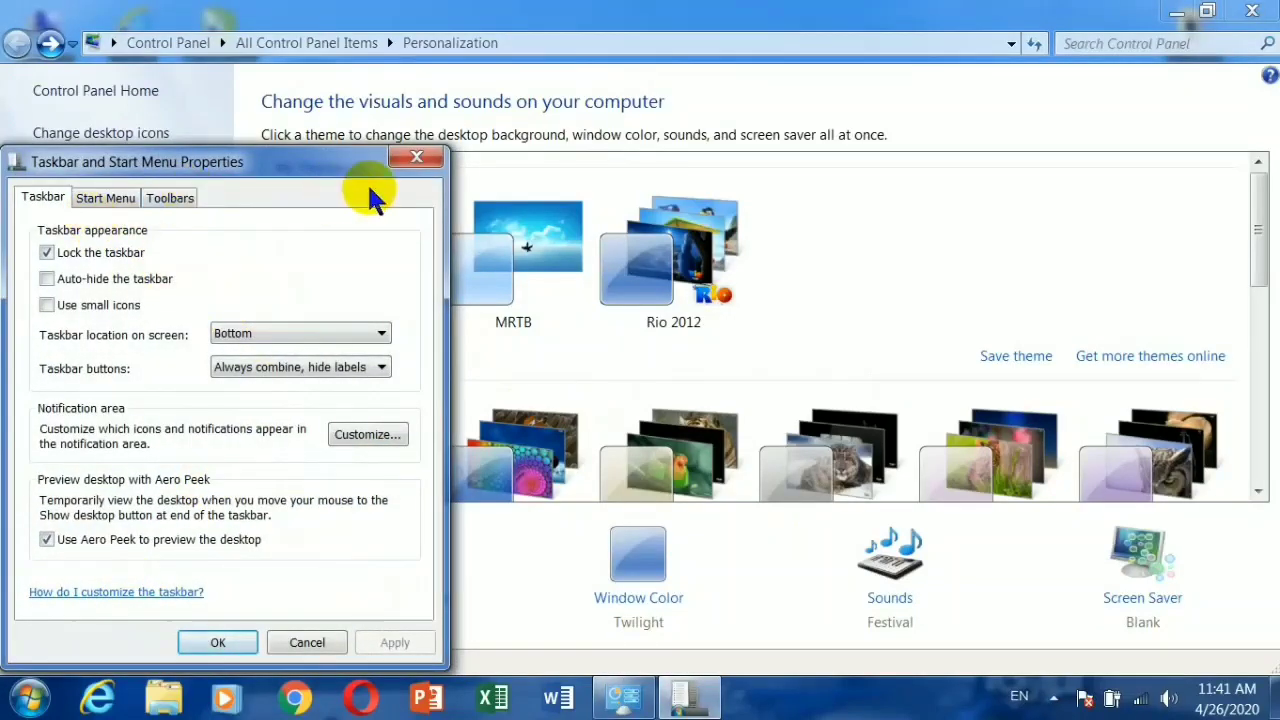
{"action": "left_click", "coordinate": [415, 158]}
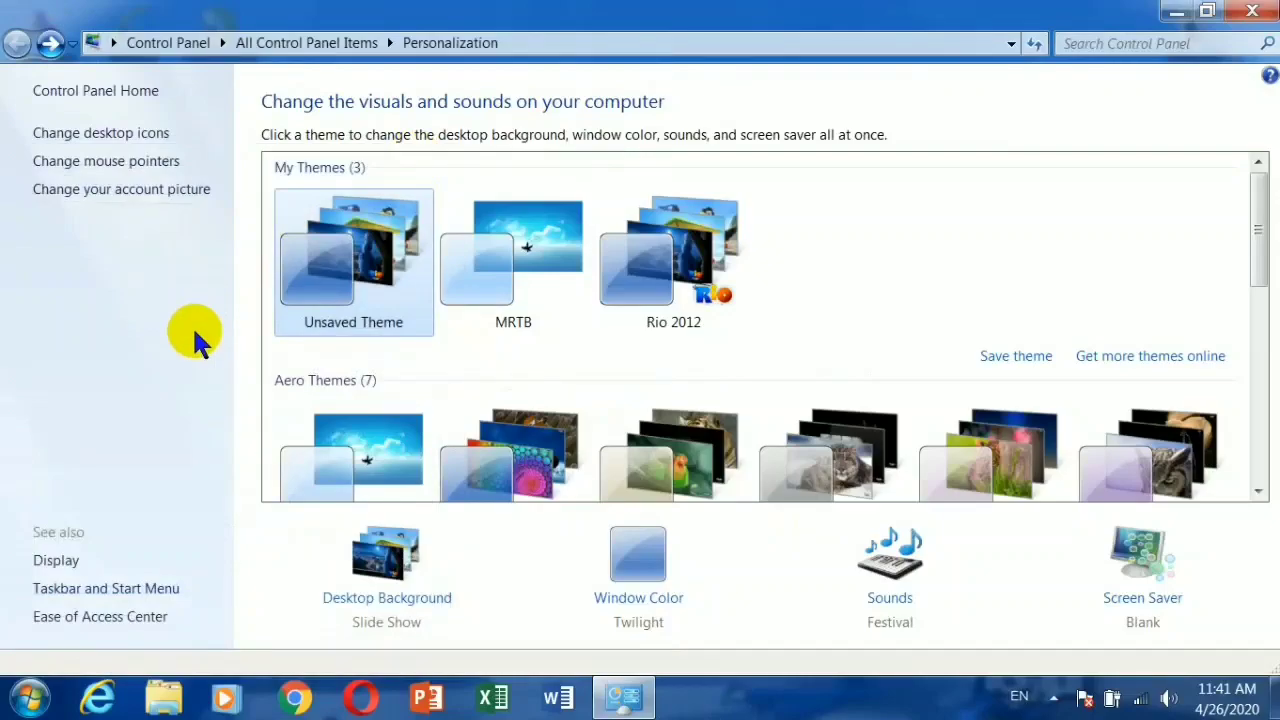